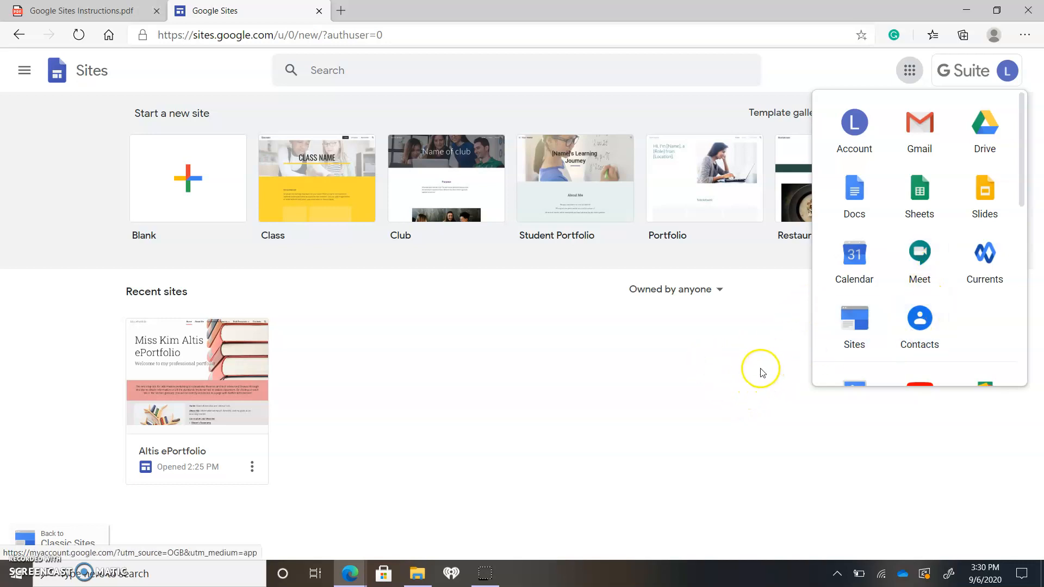
Browse the full template gallery, covering the Education, Personal, Work and Small business site templates
{"action": "left_click", "coordinate": [809, 76]}
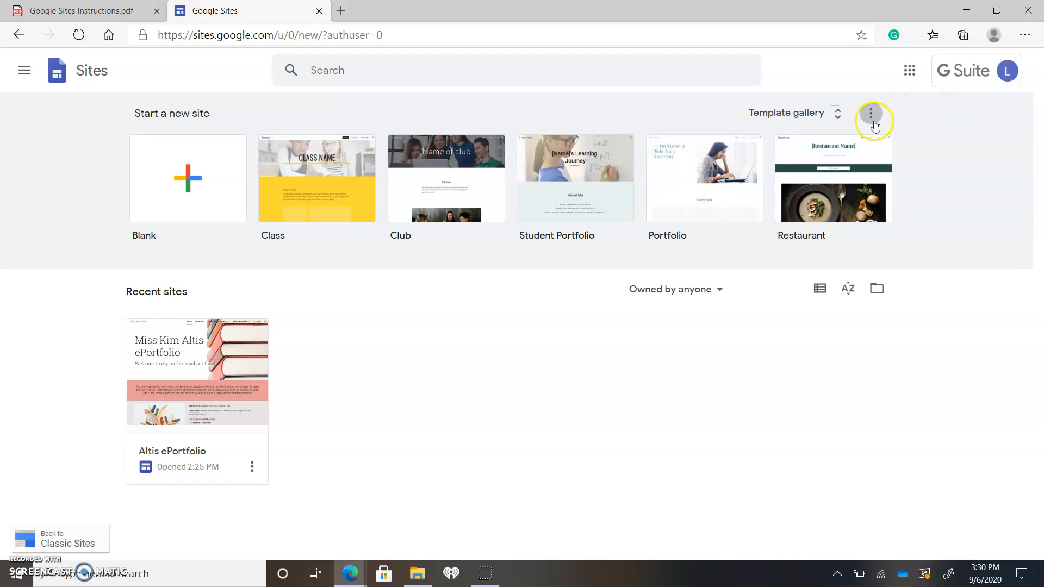
{"action": "left_click", "coordinate": [824, 120]}
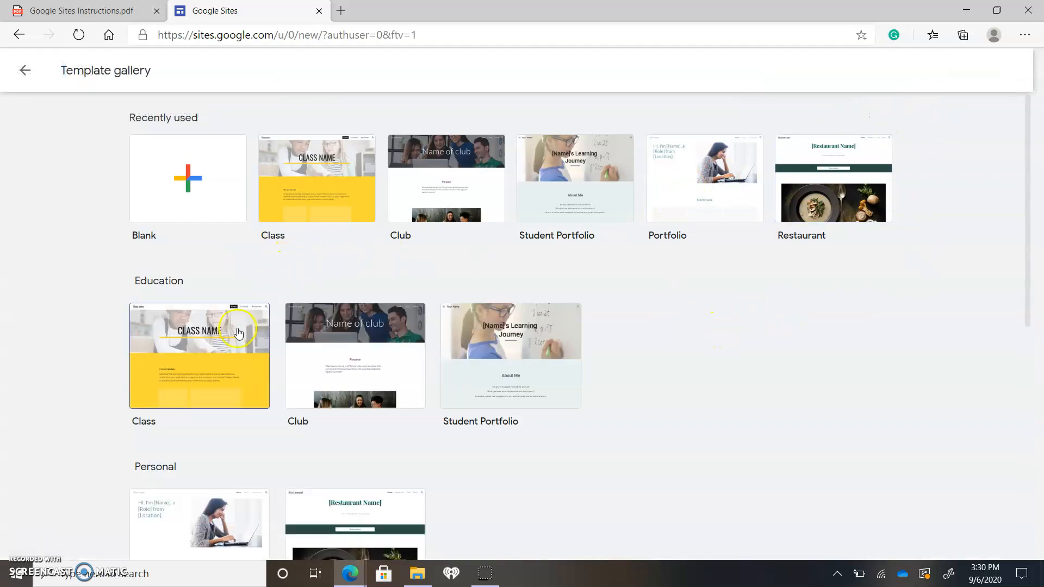
{"action": "scroll", "coordinate": [562, 399], "scroll_direction": "down", "scroll_amount": 9}
{"action": "scroll", "coordinate": [562, 399], "scroll_direction": "up", "scroll_amount": 8}
{"action": "scroll", "coordinate": [697, 372], "scroll_direction": "down", "scroll_amount": 4}
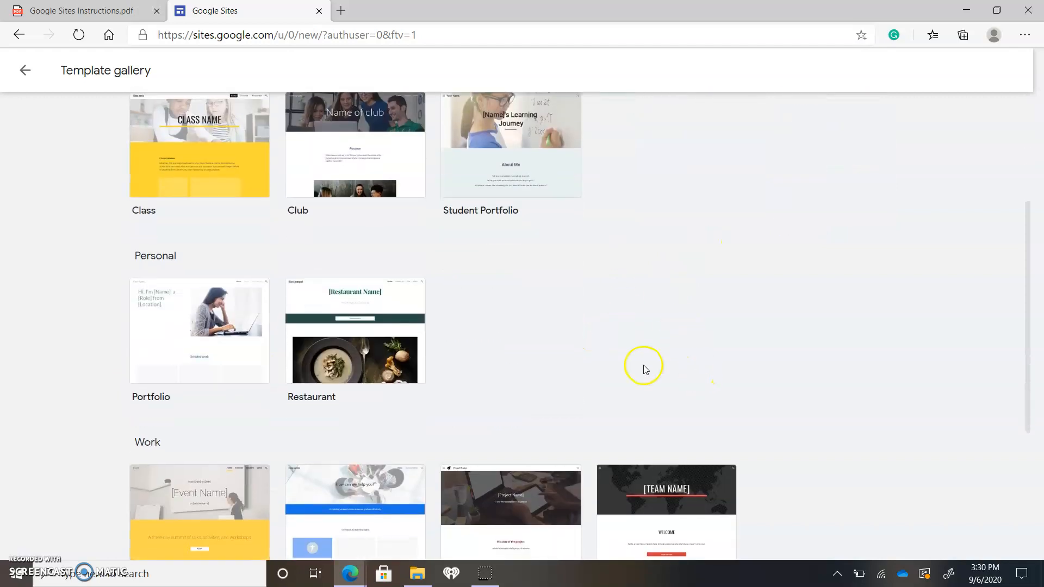
{"action": "scroll", "coordinate": [729, 340], "scroll_direction": "down", "scroll_amount": 4}
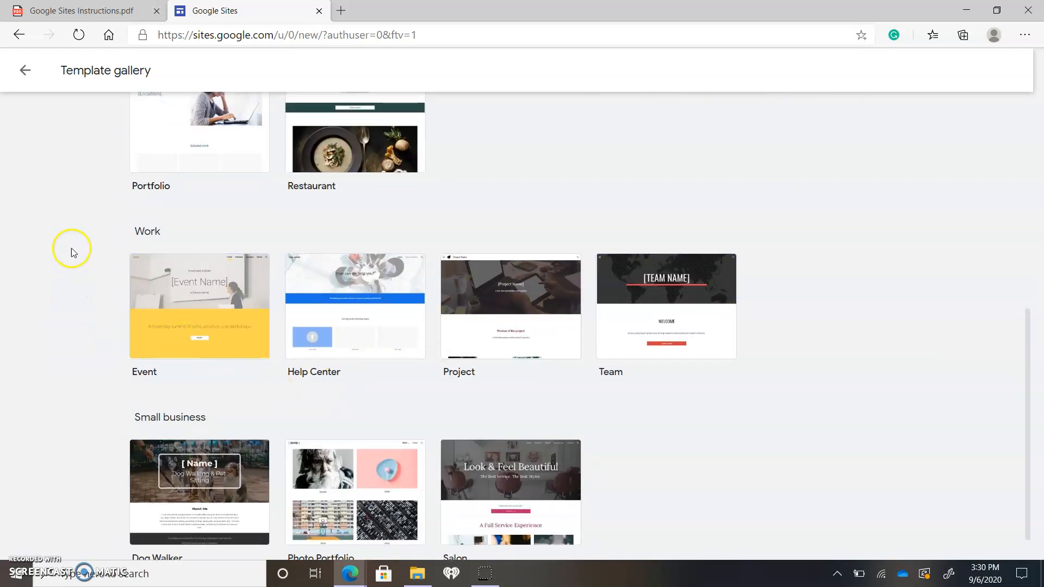
{"action": "scroll", "coordinate": [900, 341], "scroll_direction": "down", "scroll_amount": 1}
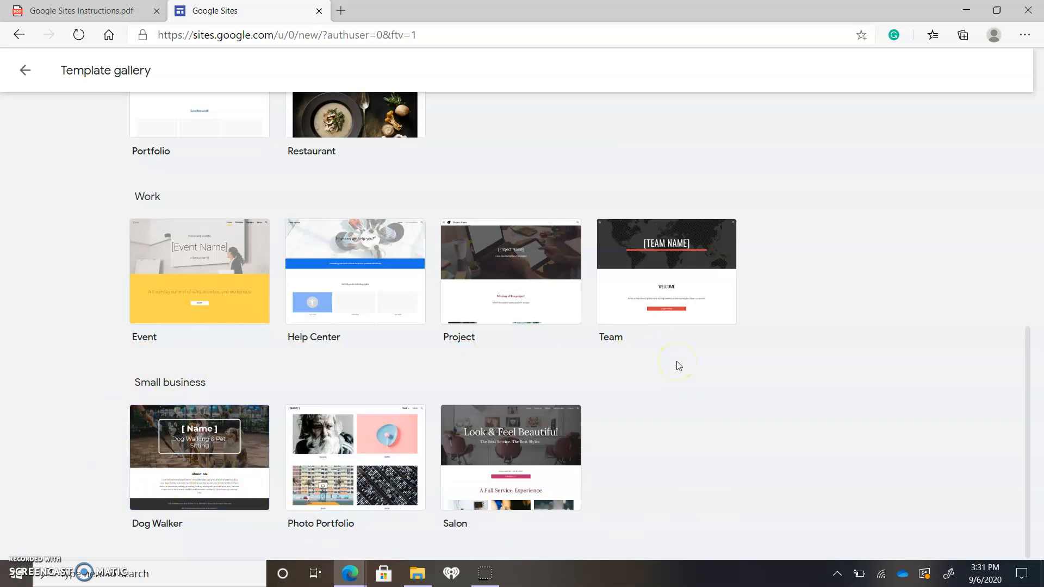
{"action": "scroll", "coordinate": [715, 412], "scroll_direction": "up", "scroll_amount": 1}
{"action": "scroll", "coordinate": [647, 431], "scroll_direction": "down", "scroll_amount": 1}
{"action": "scroll", "coordinate": [760, 462], "scroll_direction": "up", "scroll_amount": 8}
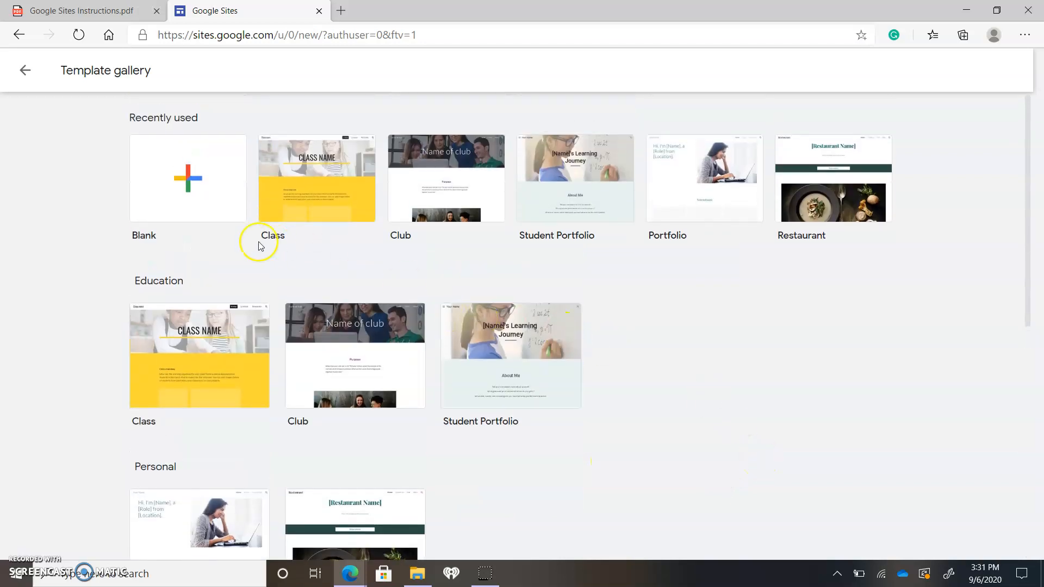
Create a new site from the Blank template and dismiss the suggestion to use a template
{"action": "left_click", "coordinate": [178, 191]}
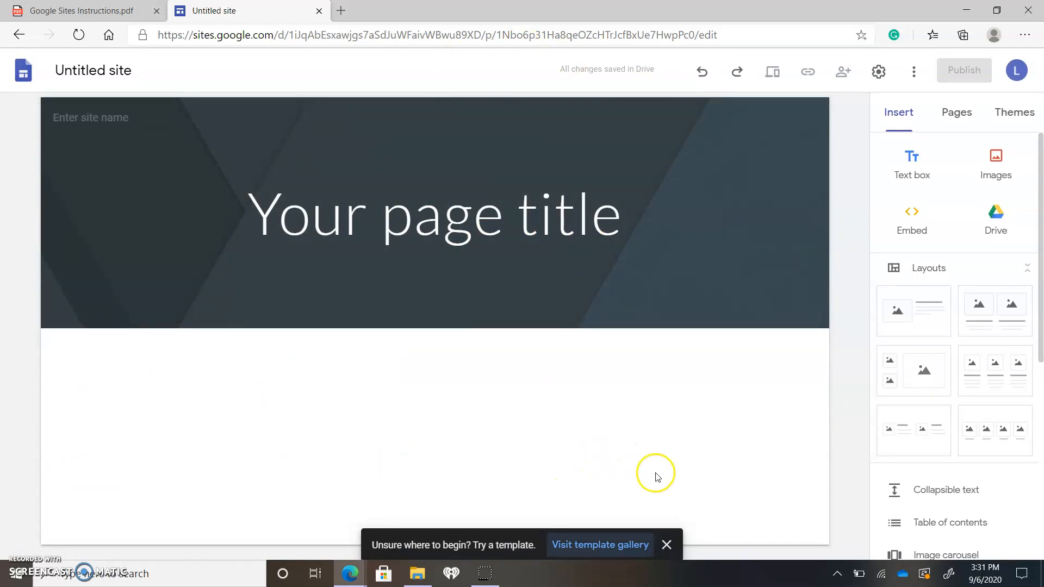
{"action": "left_click", "coordinate": [668, 541]}
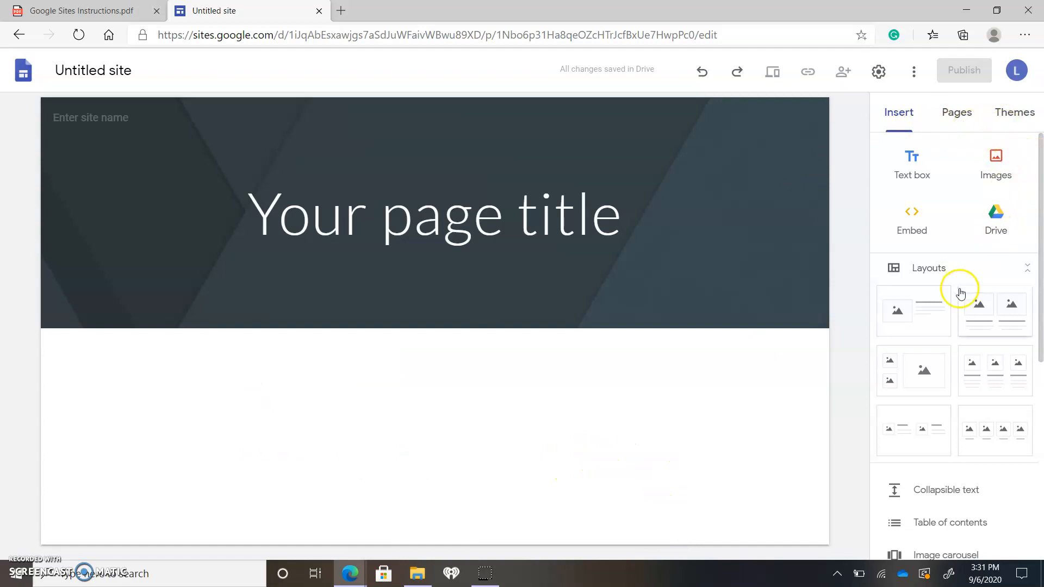
{"action": "scroll", "coordinate": [949, 283], "scroll_direction": "down", "scroll_amount": 7}
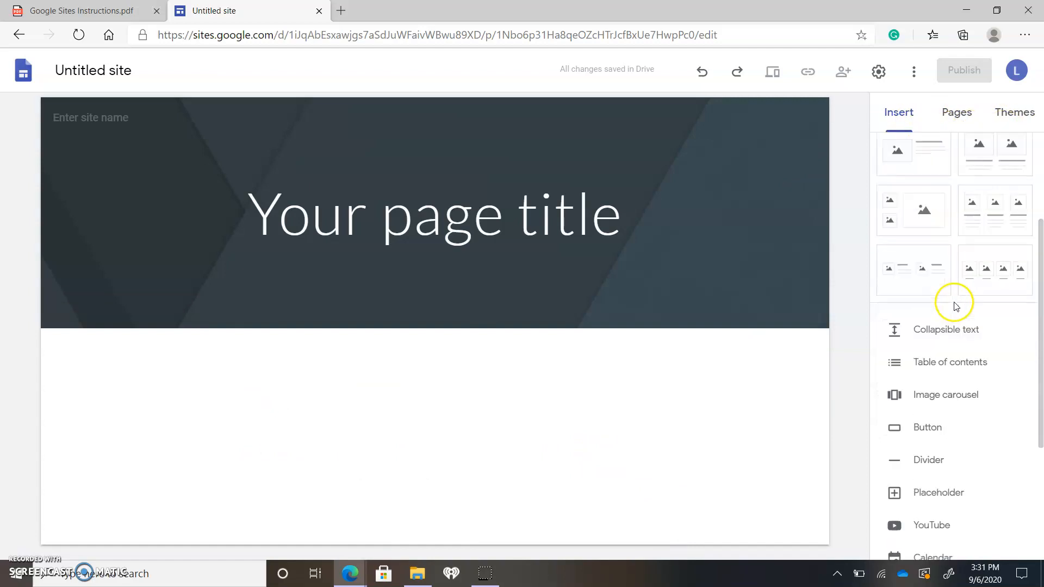
{"action": "scroll", "coordinate": [955, 354], "scroll_direction": "up", "scroll_amount": 7}
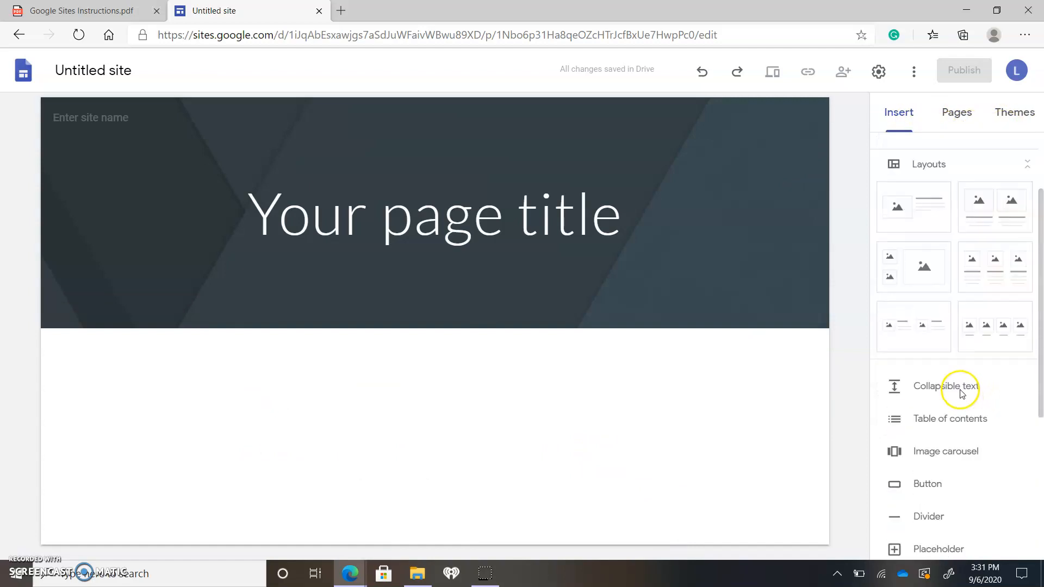
Try the Aristotle theme on the site with its blue and purple color options
{"action": "left_click", "coordinate": [1024, 117]}
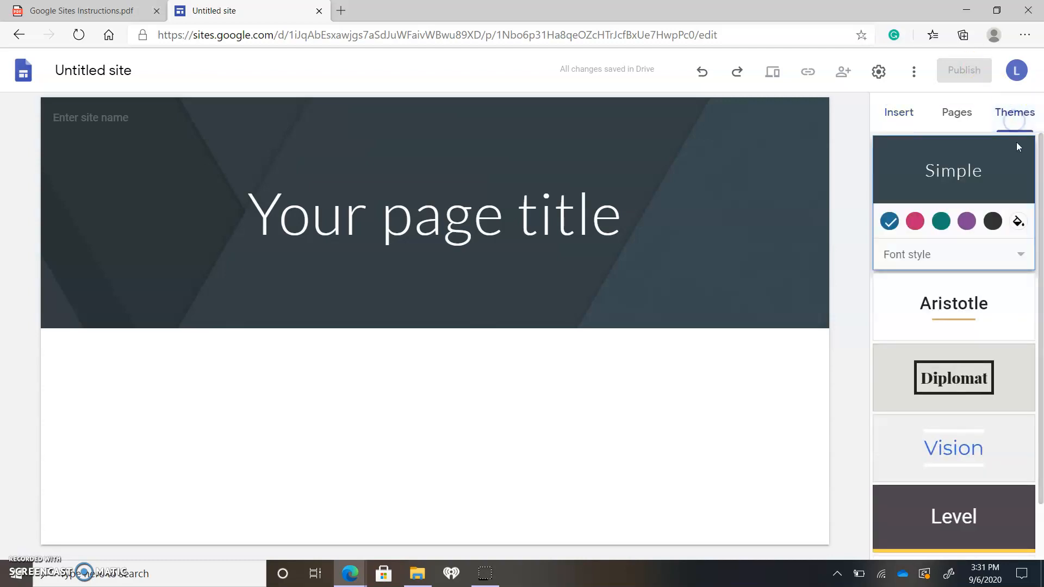
{"action": "scroll", "coordinate": [971, 261], "scroll_direction": "down", "scroll_amount": 1}
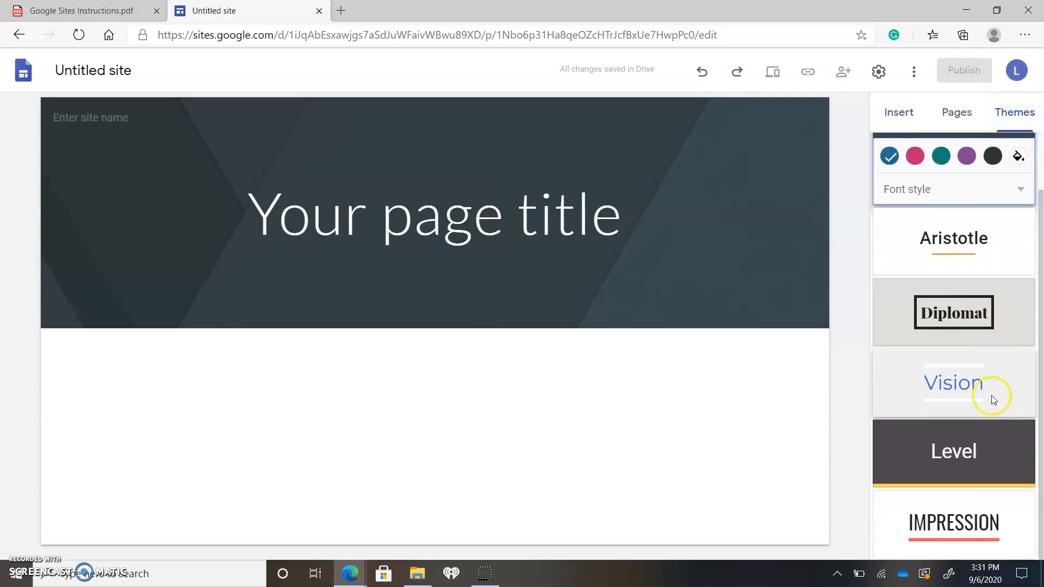
{"action": "scroll", "coordinate": [970, 503], "scroll_direction": "up", "scroll_amount": 1}
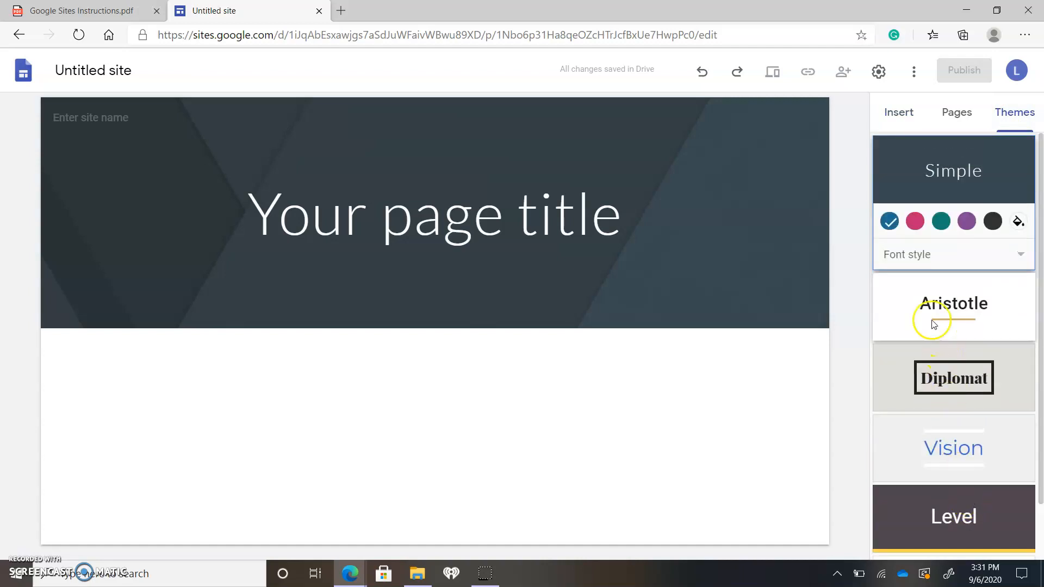
{"action": "left_click", "coordinate": [956, 303]}
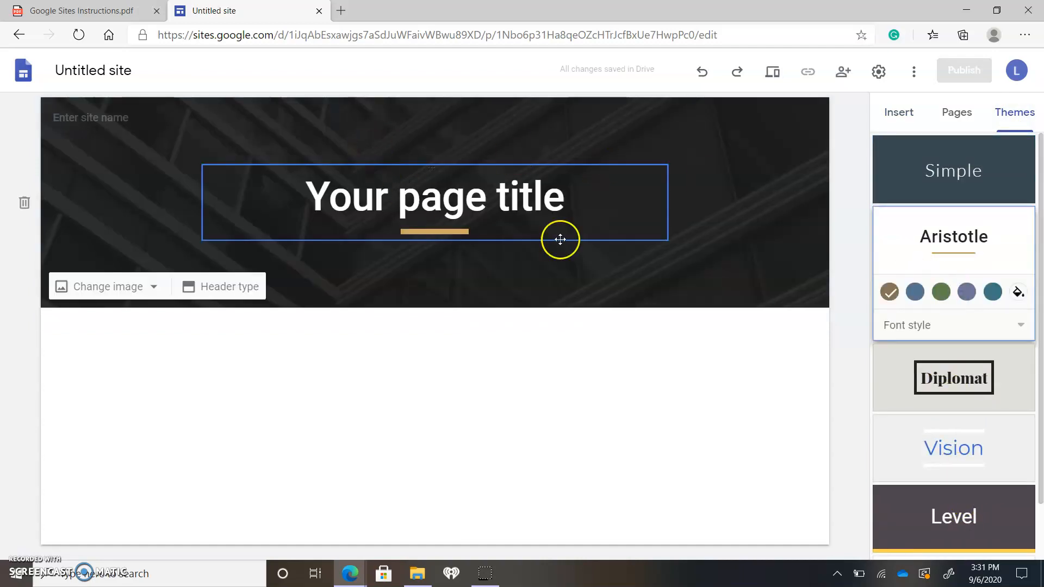
{"action": "left_click", "coordinate": [917, 297]}
{"action": "left_click", "coordinate": [967, 292]}
Try the Diplomat theme in dark purple and the Impression theme in green, blue-gray and red
{"action": "left_click", "coordinate": [991, 376]}
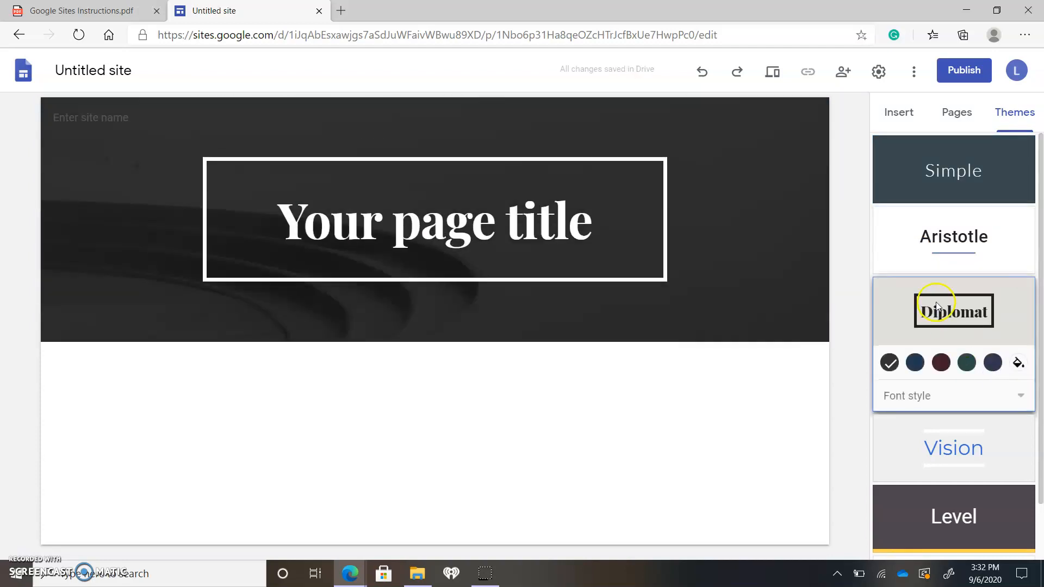
{"action": "left_click", "coordinate": [993, 362]}
{"action": "scroll", "coordinate": [977, 379], "scroll_direction": "down", "scroll_amount": 1}
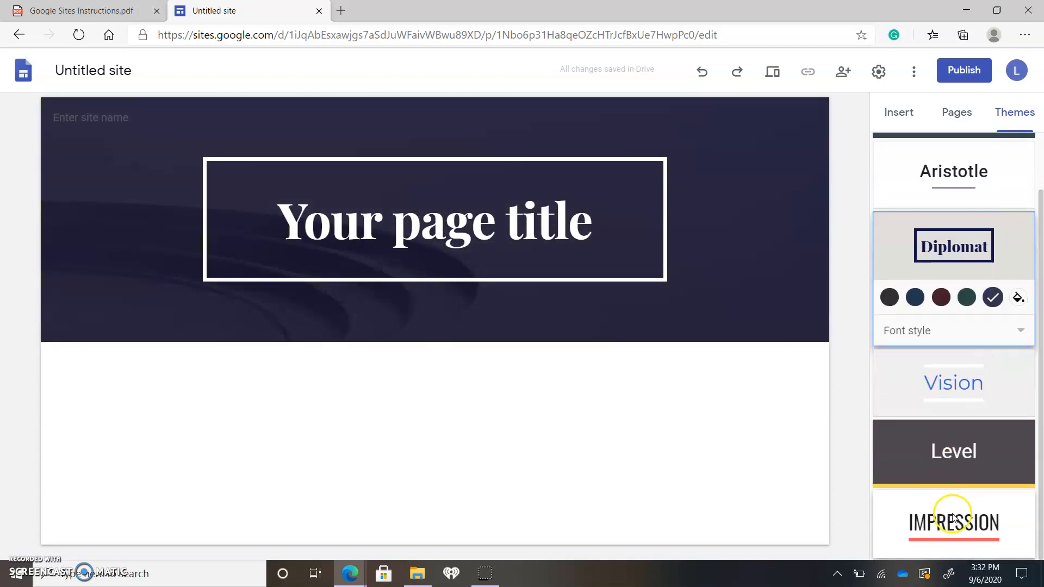
{"action": "left_click", "coordinate": [954, 516]}
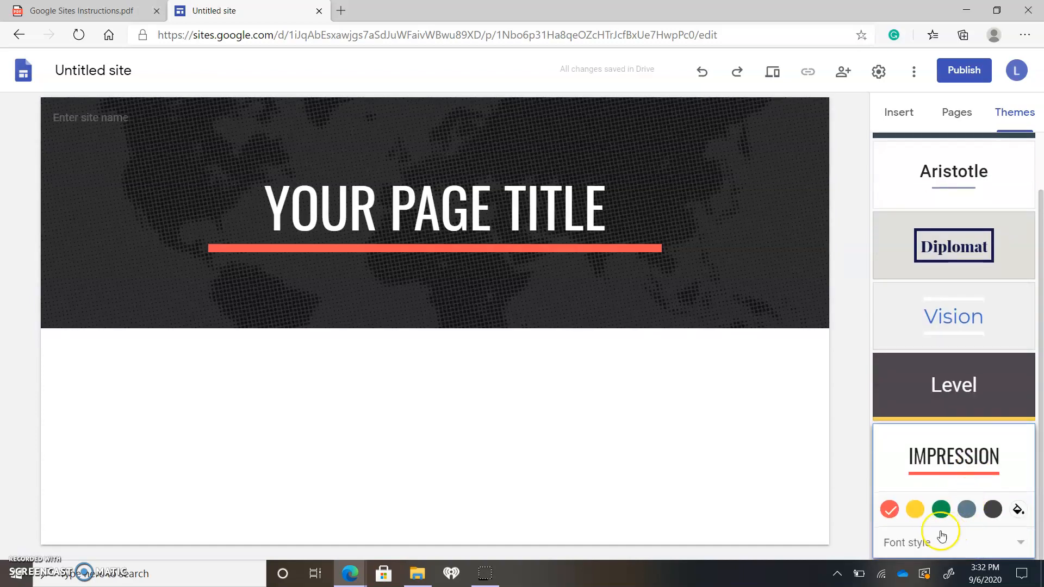
{"action": "left_click", "coordinate": [941, 511]}
{"action": "left_click", "coordinate": [965, 509]}
{"action": "left_click", "coordinate": [890, 509]}
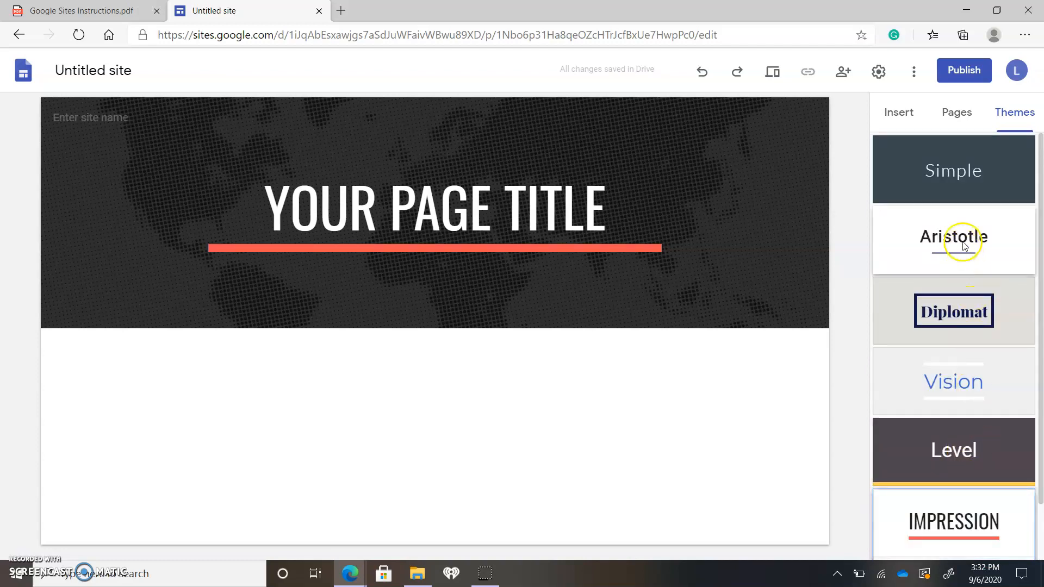
Apply the Level theme to the site with the blue color option
{"action": "left_click", "coordinate": [987, 456]}
{"action": "scroll", "coordinate": [956, 454], "scroll_direction": "down", "scroll_amount": 1}
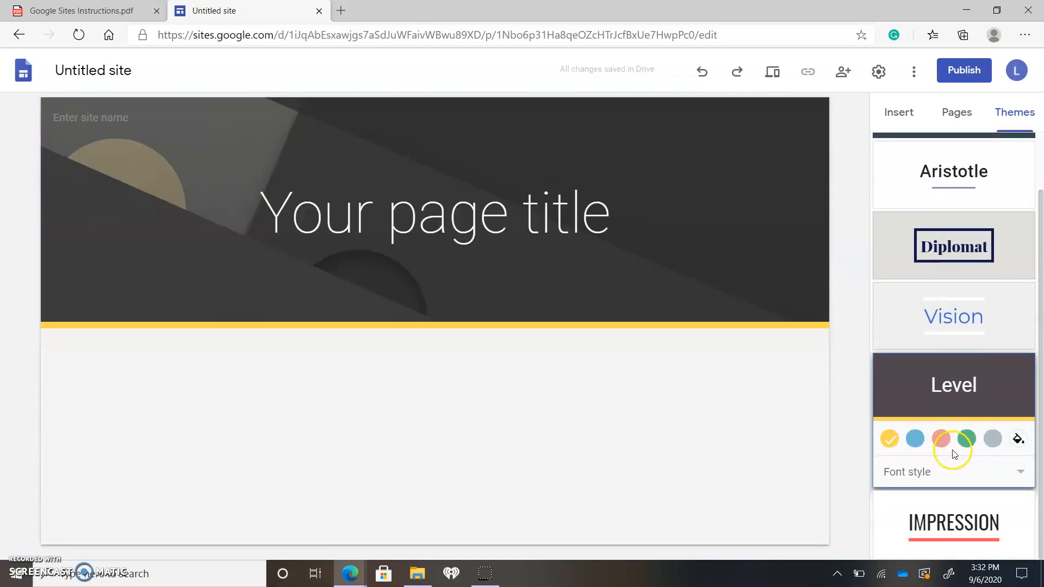
{"action": "left_click", "coordinate": [916, 440]}
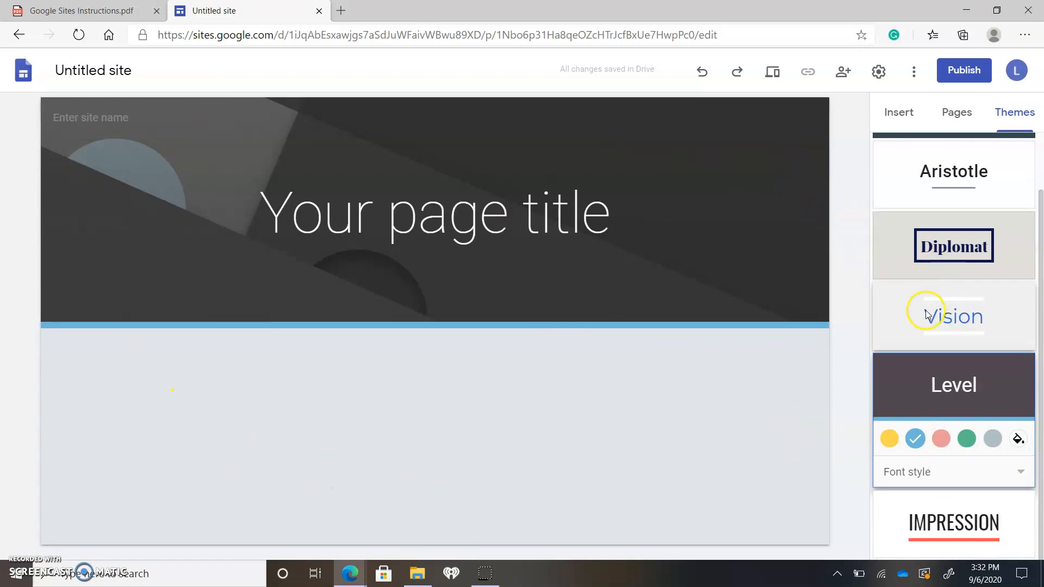
{"action": "scroll", "coordinate": [964, 384], "scroll_direction": "up", "scroll_amount": 1}
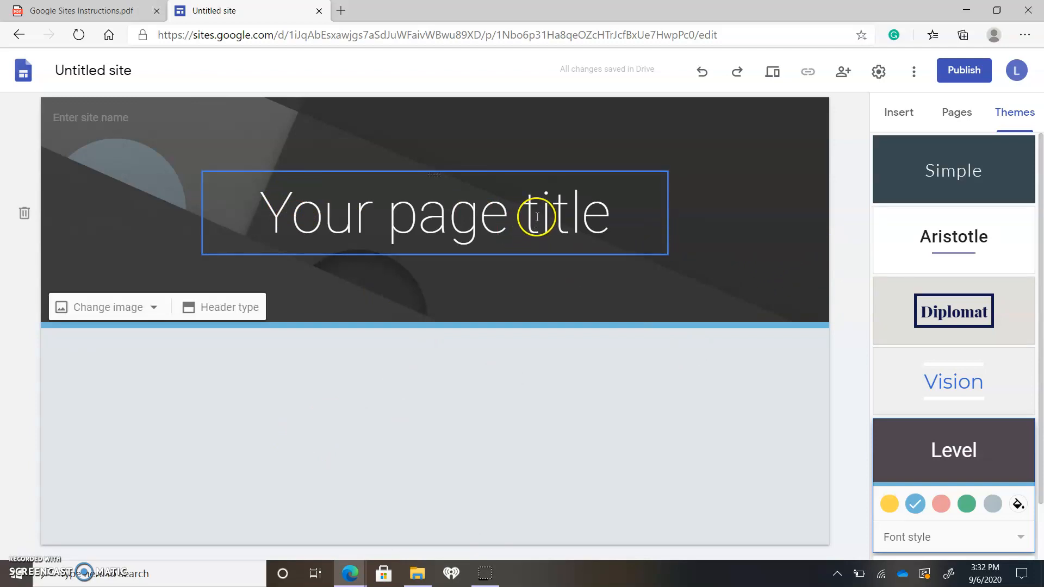
Rename the untitled site as Website Example
{"action": "left_click", "coordinate": [109, 69]}
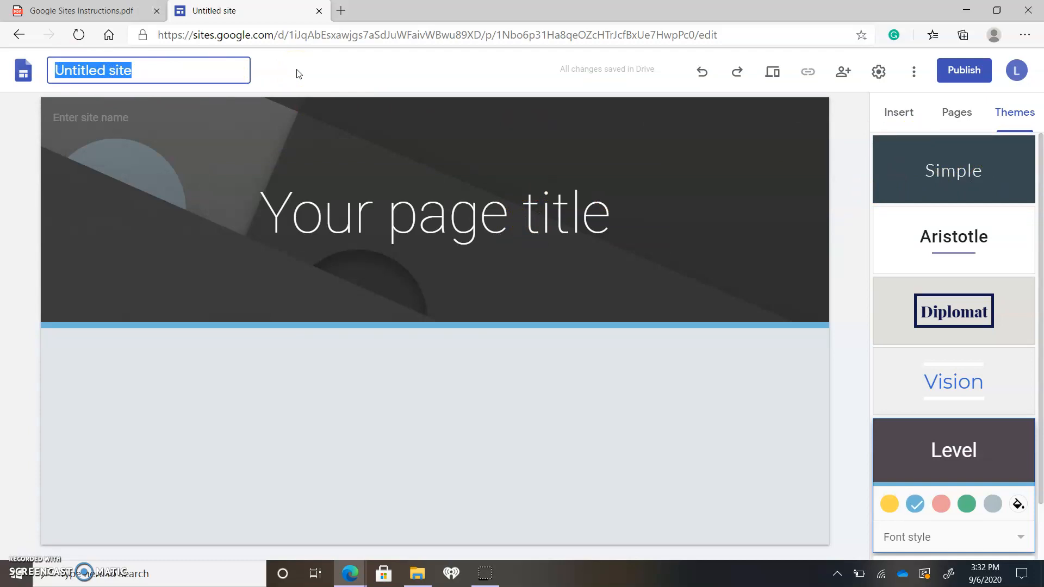
{"action": "type", "text": "Website Example"}
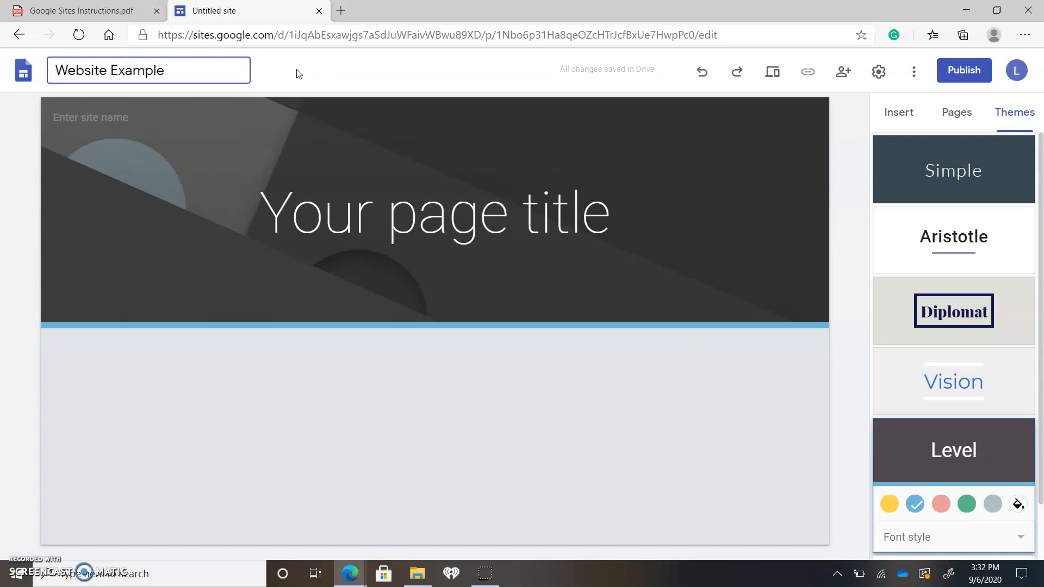
{"action": "left_click", "coordinate": [582, 220]}
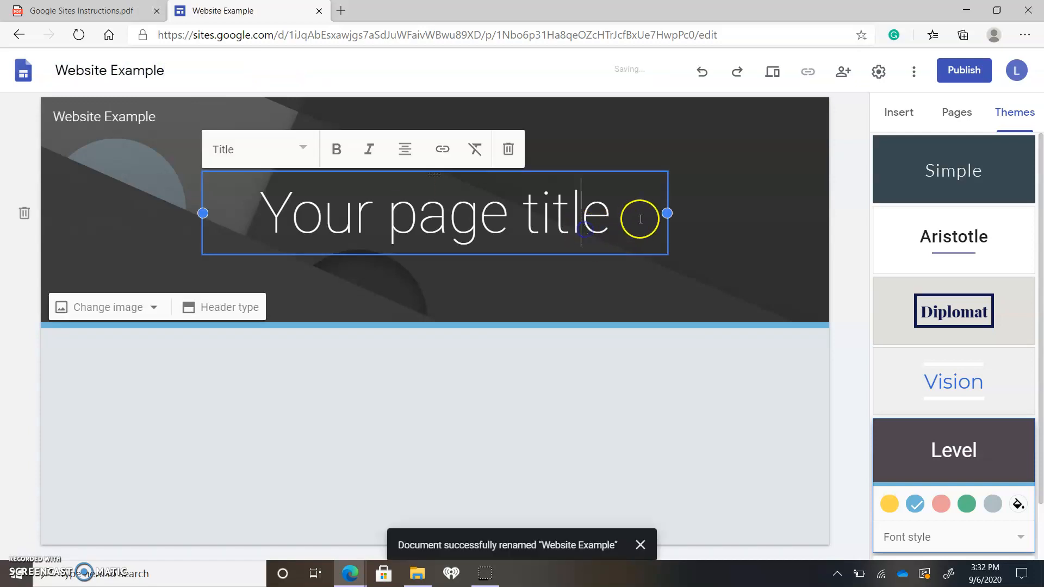
{"action": "left_click", "coordinate": [840, 191]}
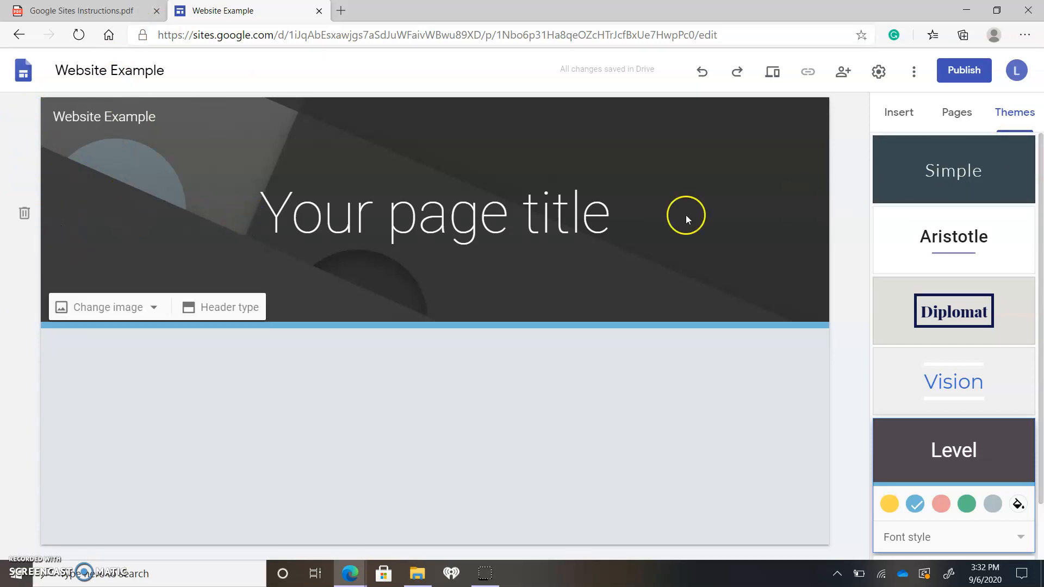
Replace the placeholder page title in the header with Example
{"action": "left_click", "coordinate": [898, 112]}
{"action": "left_click", "coordinate": [511, 204]}
{"action": "left_click_drag", "start_coordinate": [605, 203], "coordinate": [264, 218]}
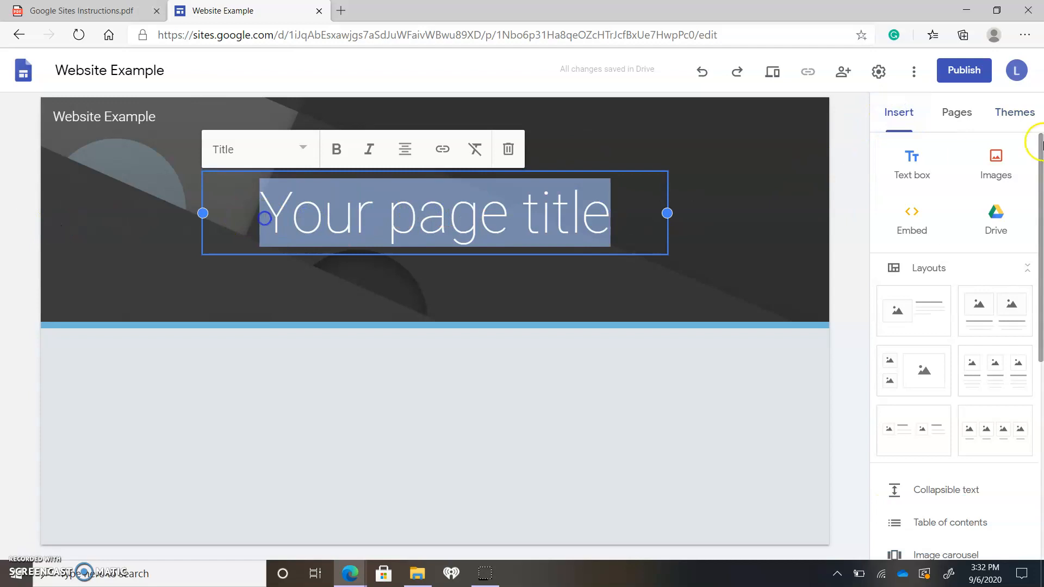
{"action": "type", "text": "Example"}
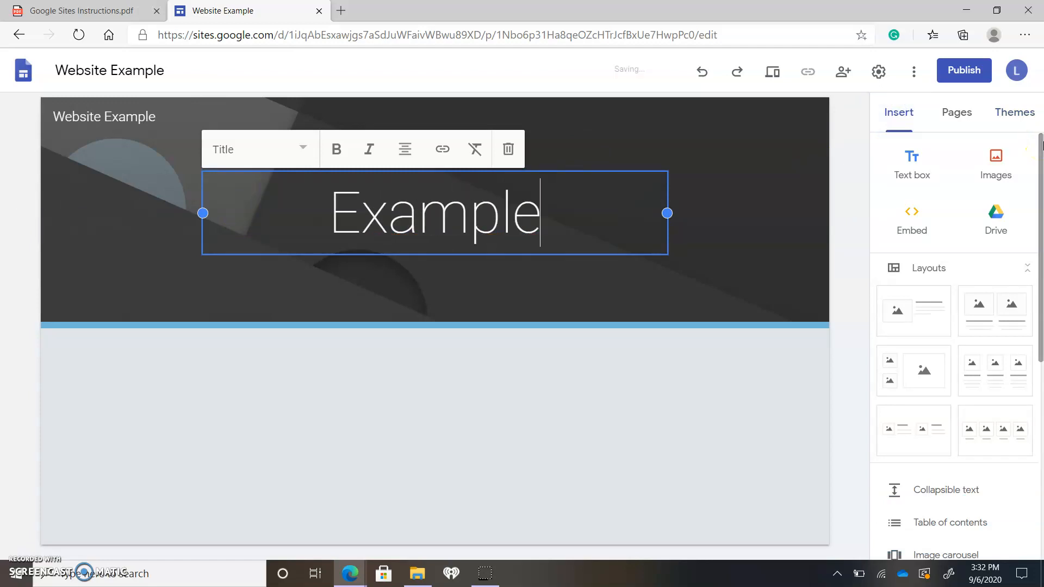
{"action": "left_click", "coordinate": [857, 289]}
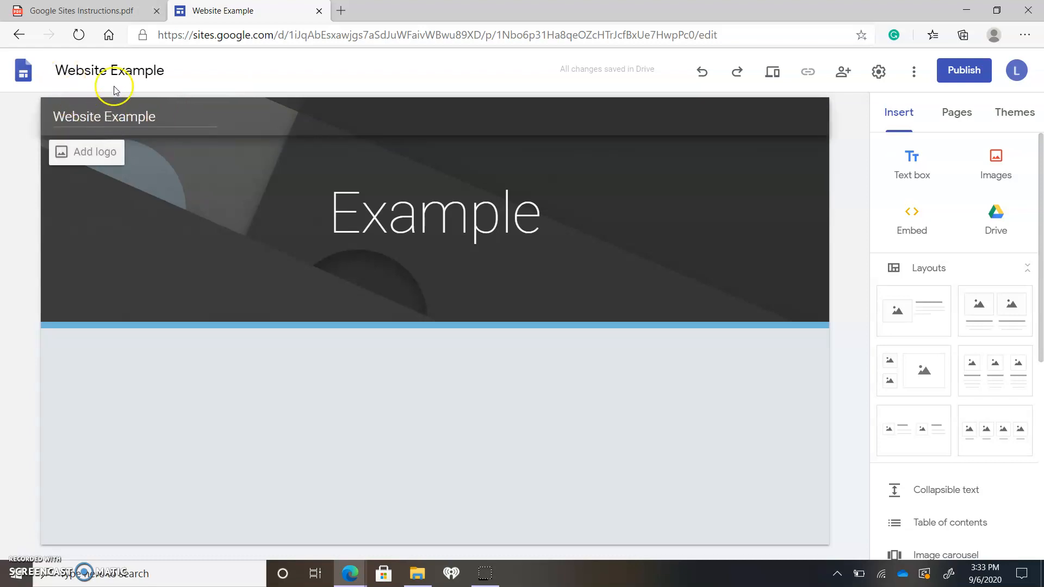
Review the site's logo, analytics and navigation settings, and close the settings without changing them
{"action": "left_click", "coordinate": [94, 120]}
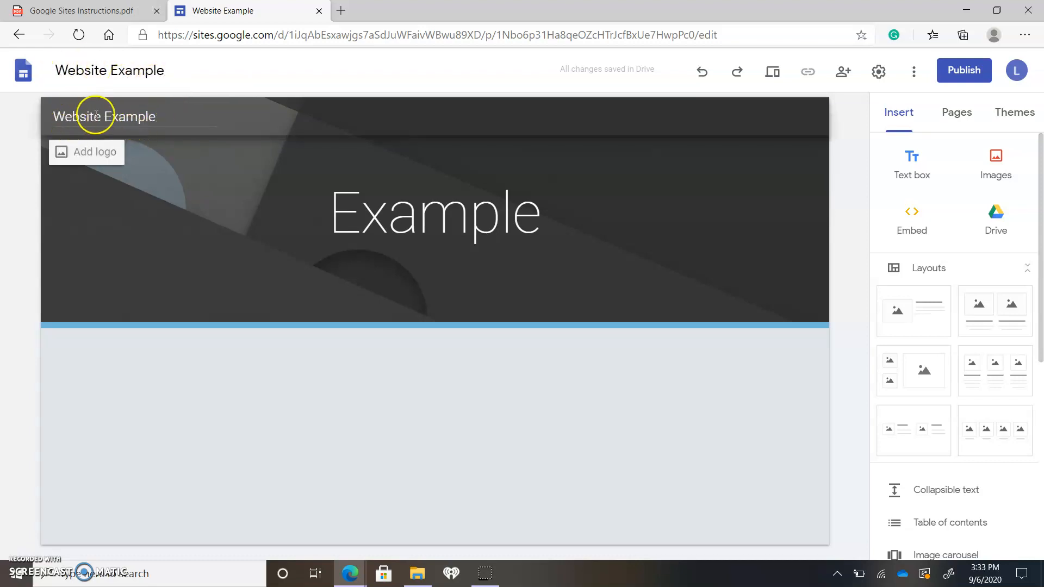
{"action": "left_click", "coordinate": [96, 151]}
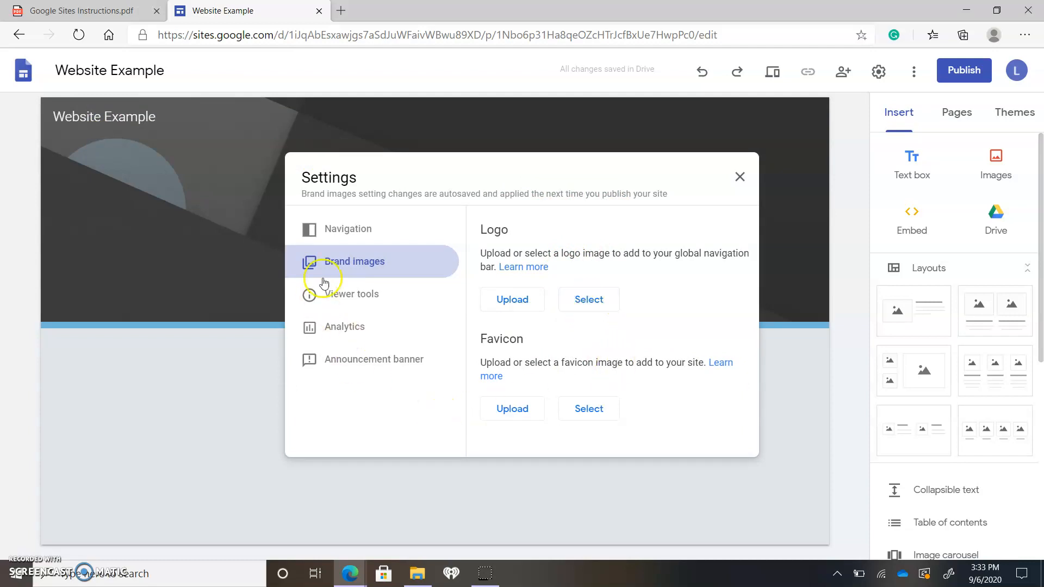
{"action": "left_click", "coordinate": [350, 332]}
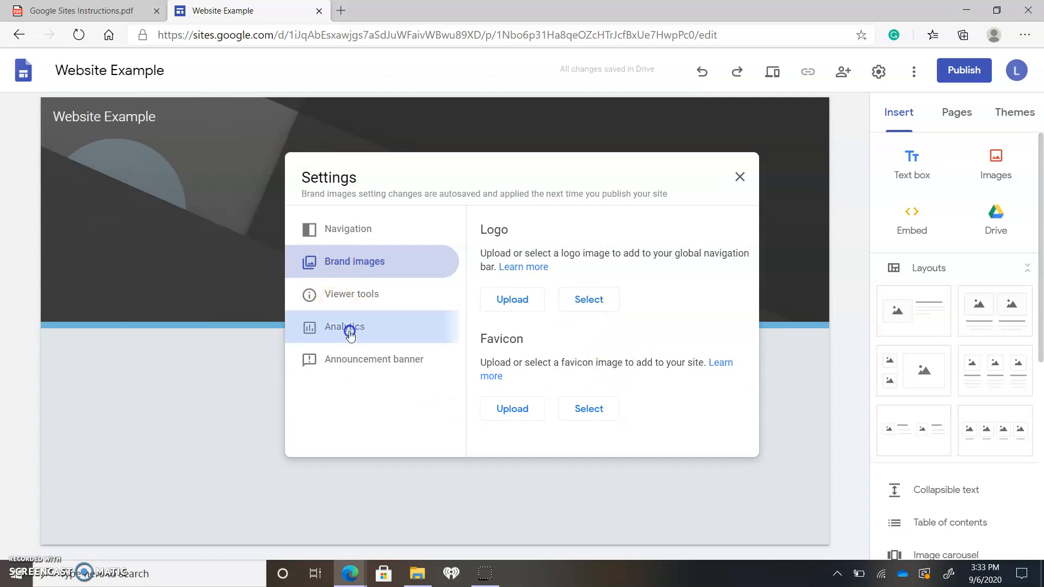
{"action": "left_click", "coordinate": [336, 233]}
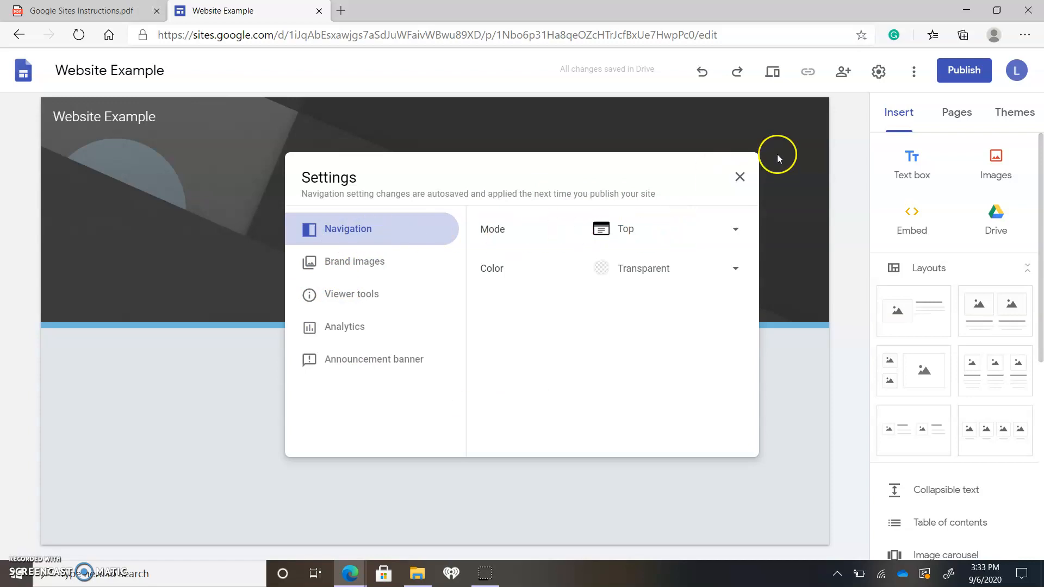
{"action": "left_click", "coordinate": [738, 174]}
{"action": "mouse_move", "coordinate": [354, 282]}
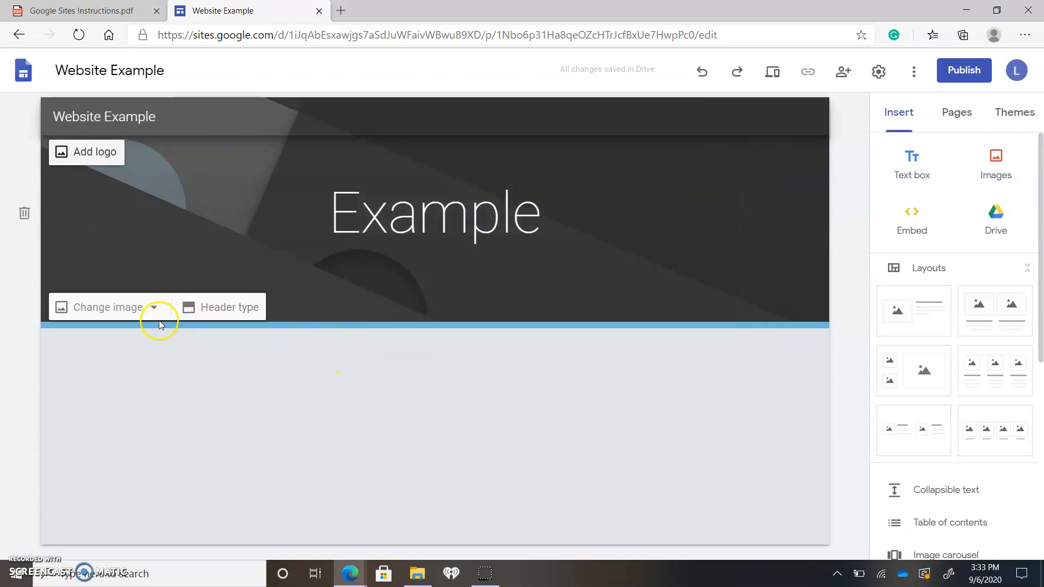
Add a new page named Website Types and view both the Home and Website Types pages through the header navigation
{"action": "left_click", "coordinate": [960, 113]}
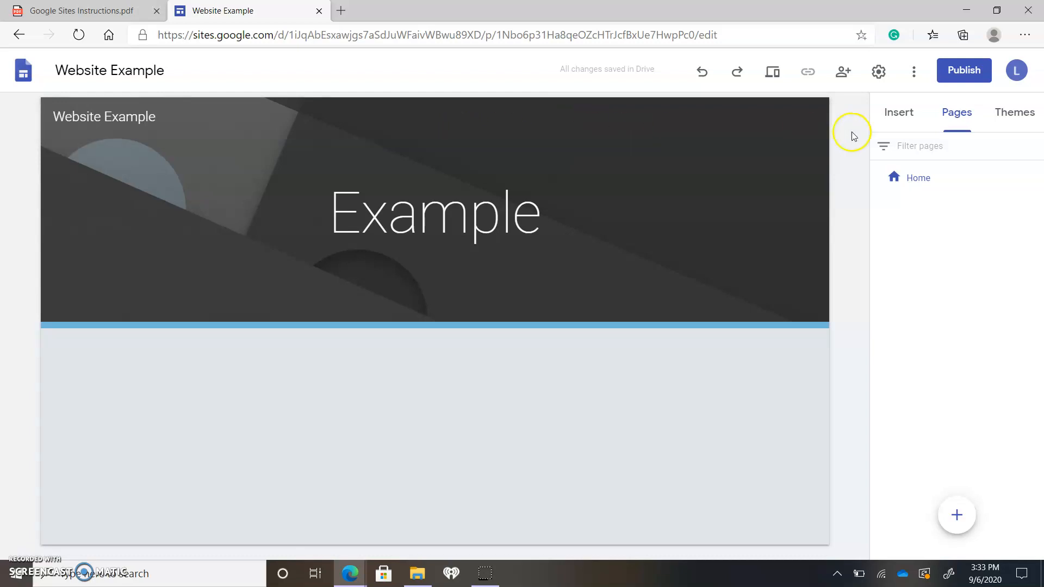
{"action": "left_click", "coordinate": [957, 514]}
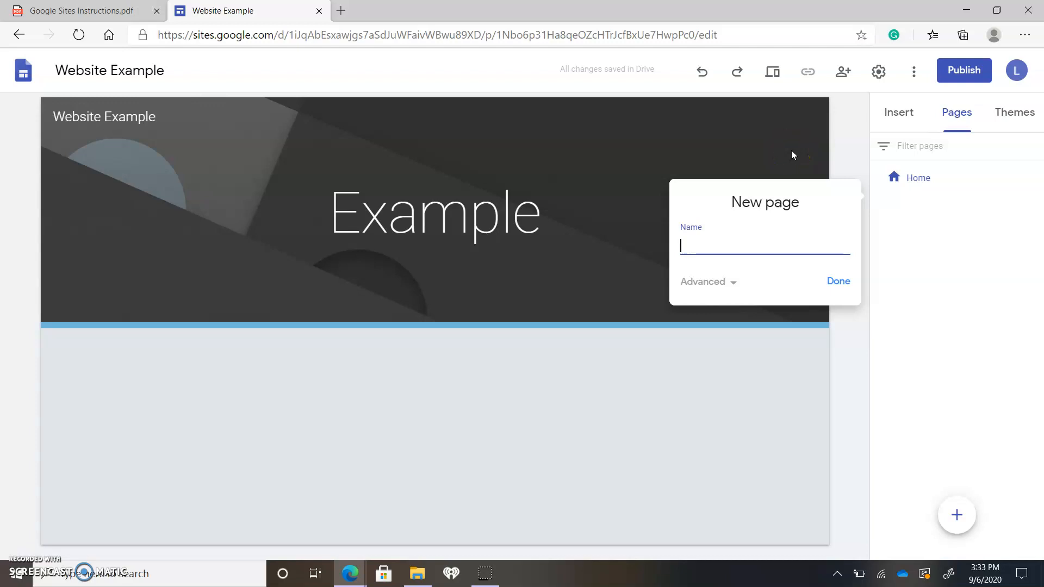
{"action": "type", "text": "WEbsit"}
{"action": "key", "text": "BackSpace"}
{"action": "key", "text": "BackSpace"}
{"action": "key", "text": "BackSpace"}
{"action": "key", "text": "BackSpace"}
{"action": "key", "text": "BackSpace"}
{"action": "type", "text": "esbs"}
{"action": "key", "text": "BackSpace"}
{"action": "key", "text": "BackSpace"}
{"action": "type", "text": "bsite Types"}
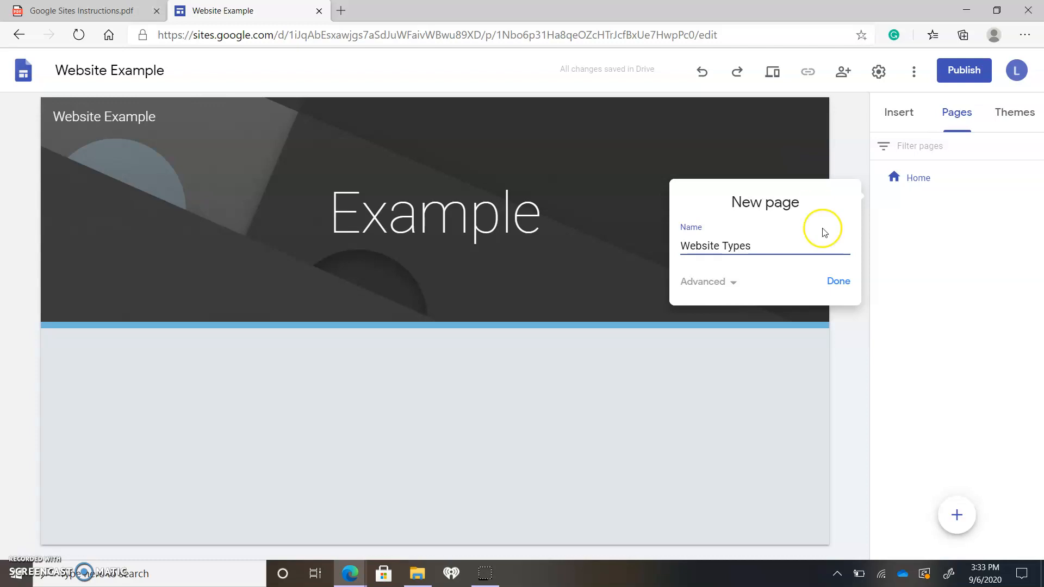
{"action": "left_click", "coordinate": [838, 281]}
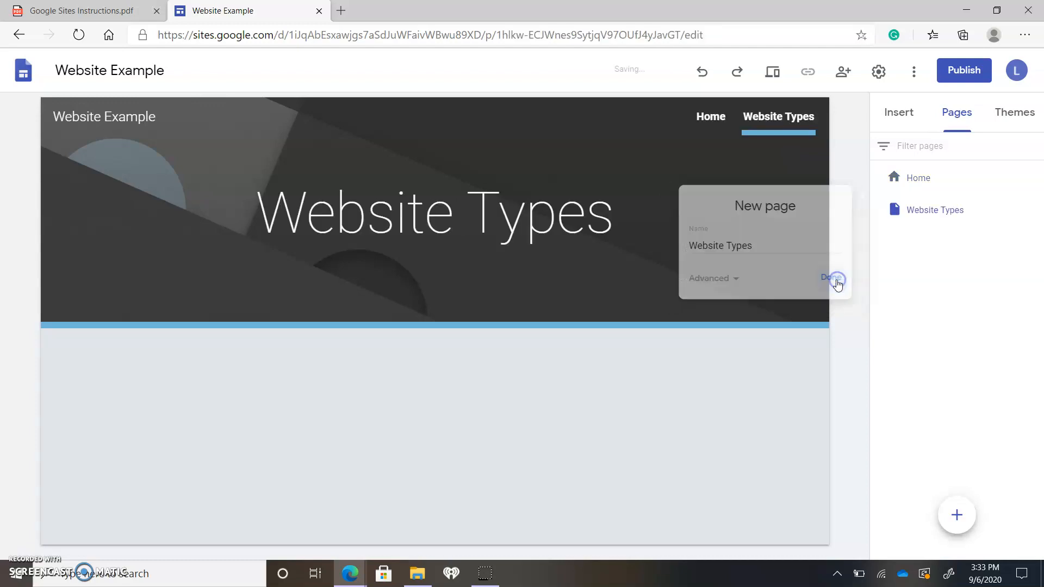
{"action": "left_click", "coordinate": [721, 120]}
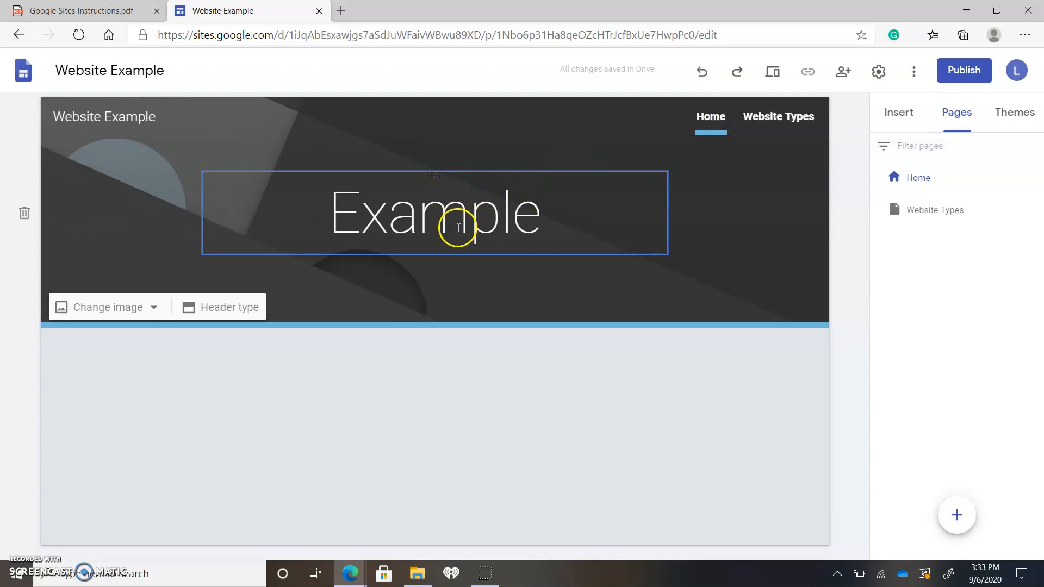
{"action": "left_click", "coordinate": [784, 120]}
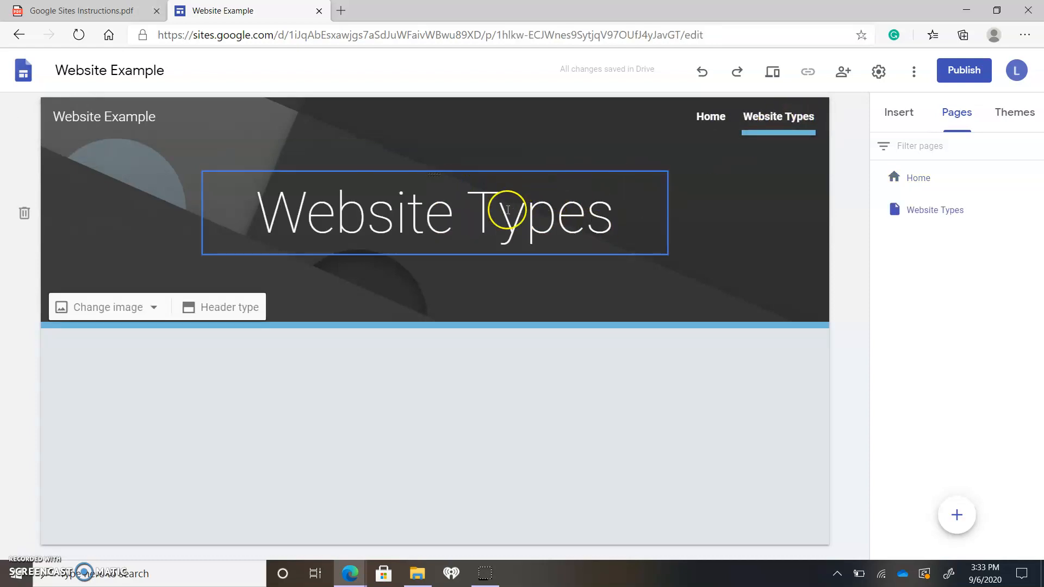
Add a subpage named Google Sites under the Website Types page
{"action": "mouse_move", "coordinate": [926, 208]}
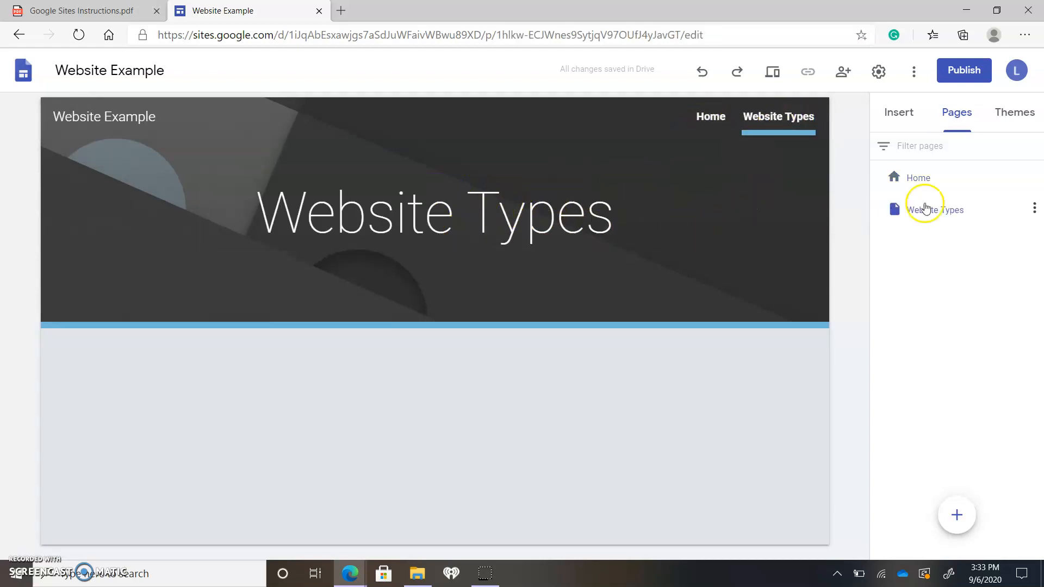
{"action": "left_click", "coordinate": [1032, 209]}
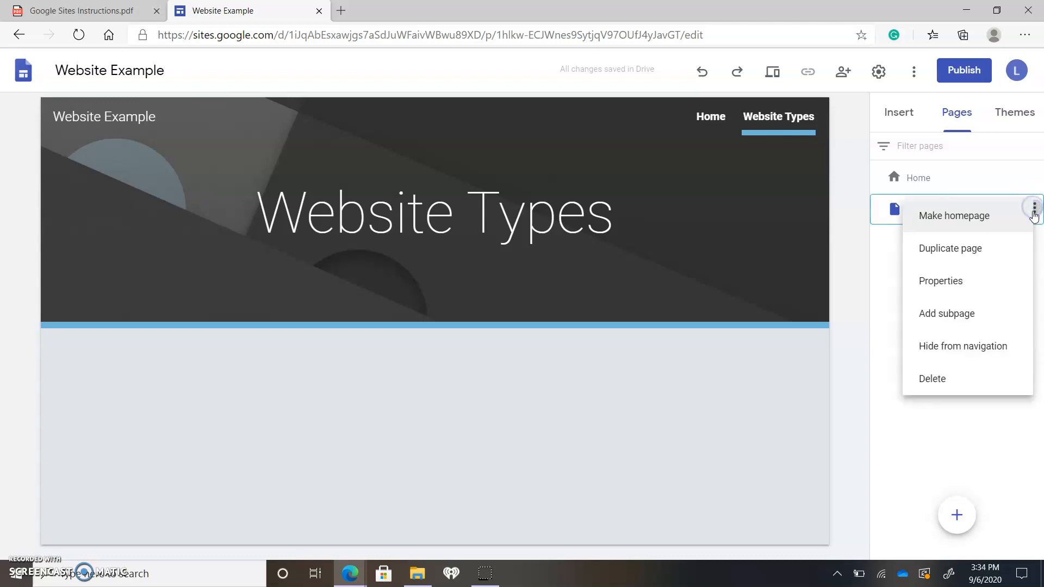
{"action": "left_click", "coordinate": [985, 313]}
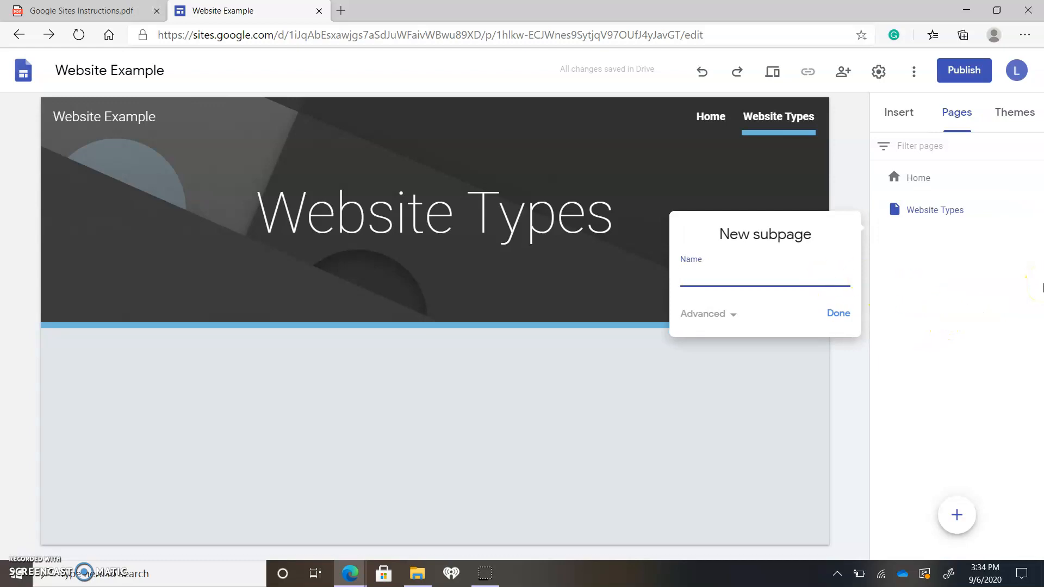
{"action": "type", "text": "Google Sites"}
{"action": "key", "text": "Return"}
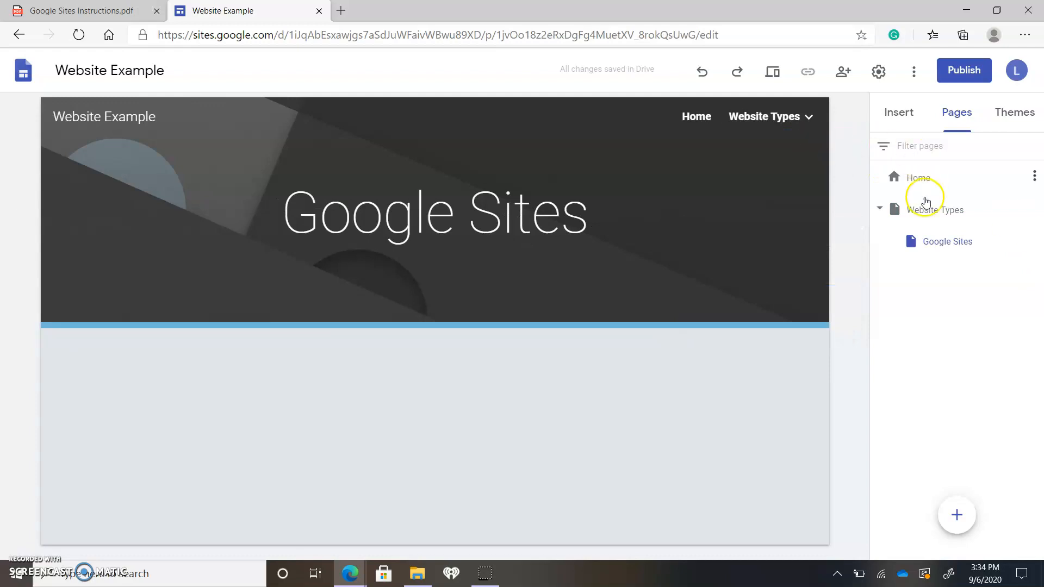
Check the Website Types submenu in the site's header navigation and open the Website Types page
{"action": "mouse_move", "coordinate": [812, 113]}
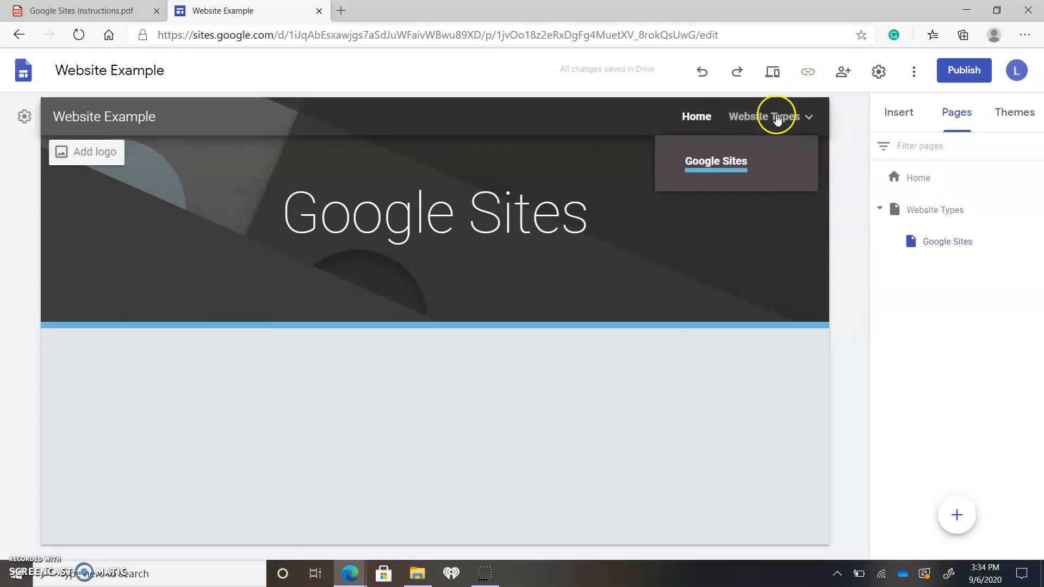
{"action": "left_click", "coordinate": [810, 118]}
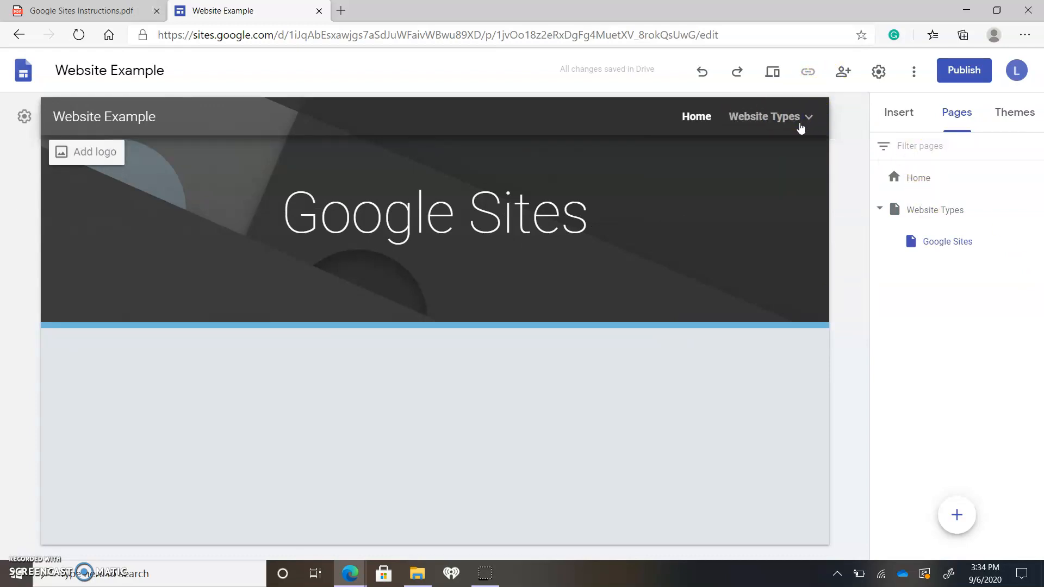
{"action": "left_click", "coordinate": [797, 120]}
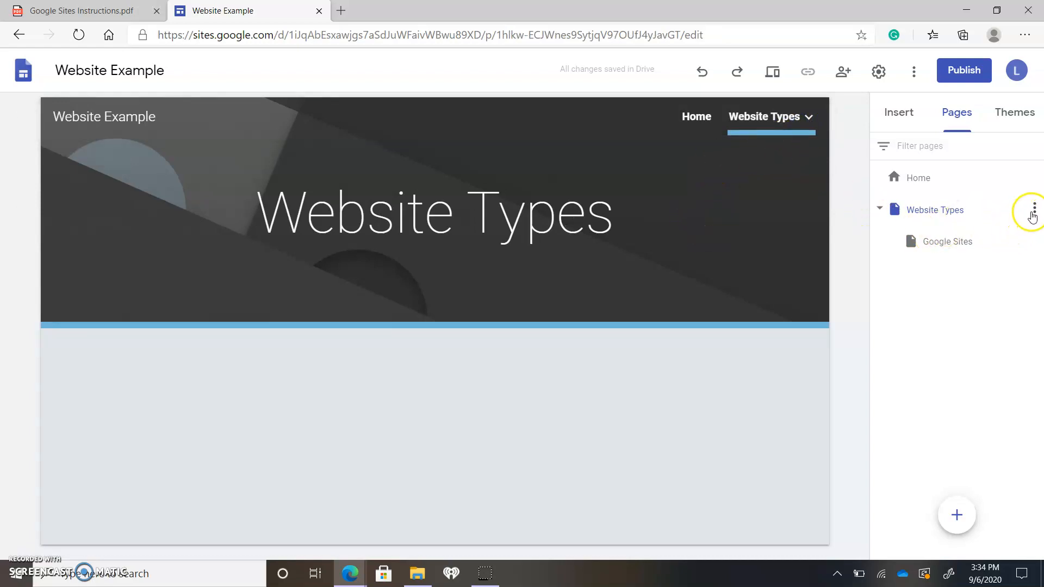
Hide the Website Types page and its subpage from navigation, and show Website Types in navigation again
{"action": "left_click", "coordinate": [1034, 208]}
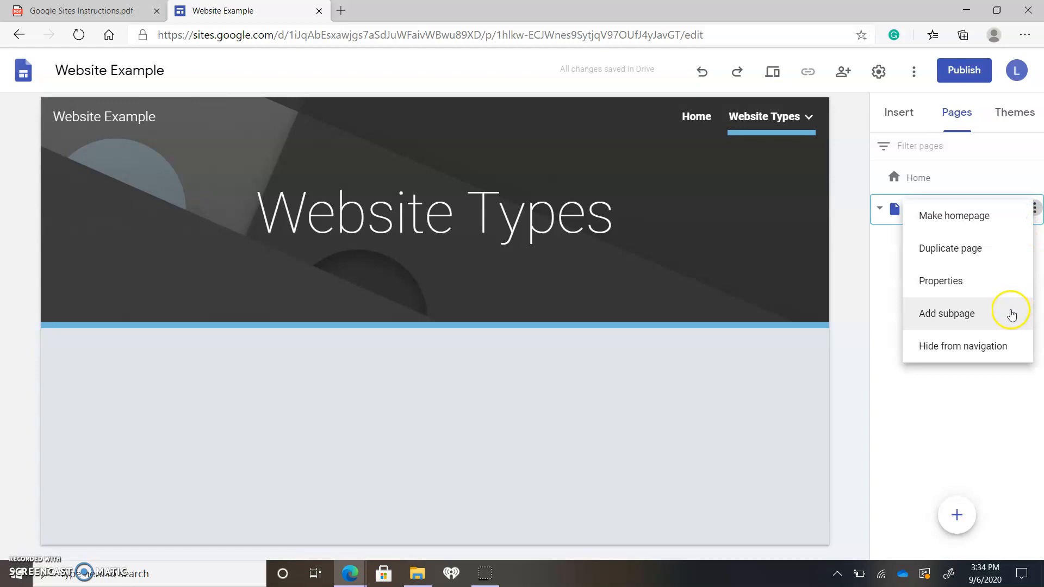
{"action": "left_click", "coordinate": [1001, 348]}
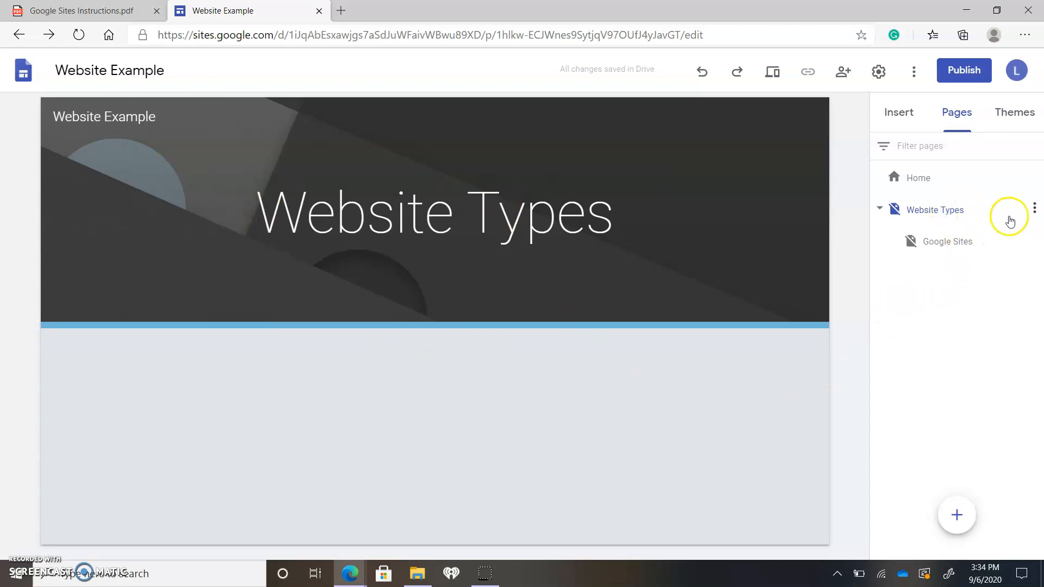
{"action": "left_click", "coordinate": [1037, 212]}
{"action": "left_click", "coordinate": [1002, 344]}
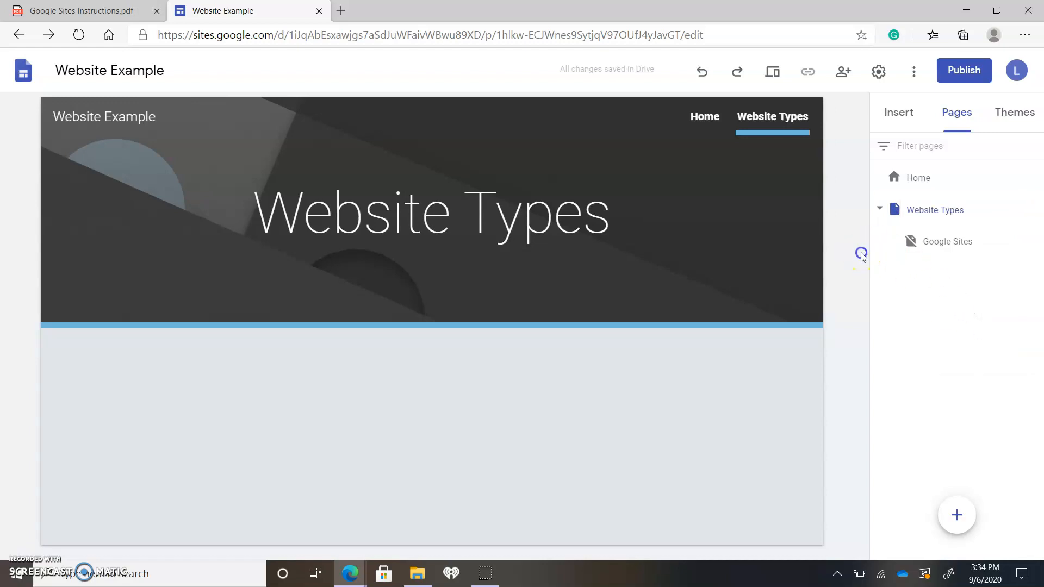
Set the site's navigation mode to Side and close the settings
{"action": "left_click", "coordinate": [896, 115]}
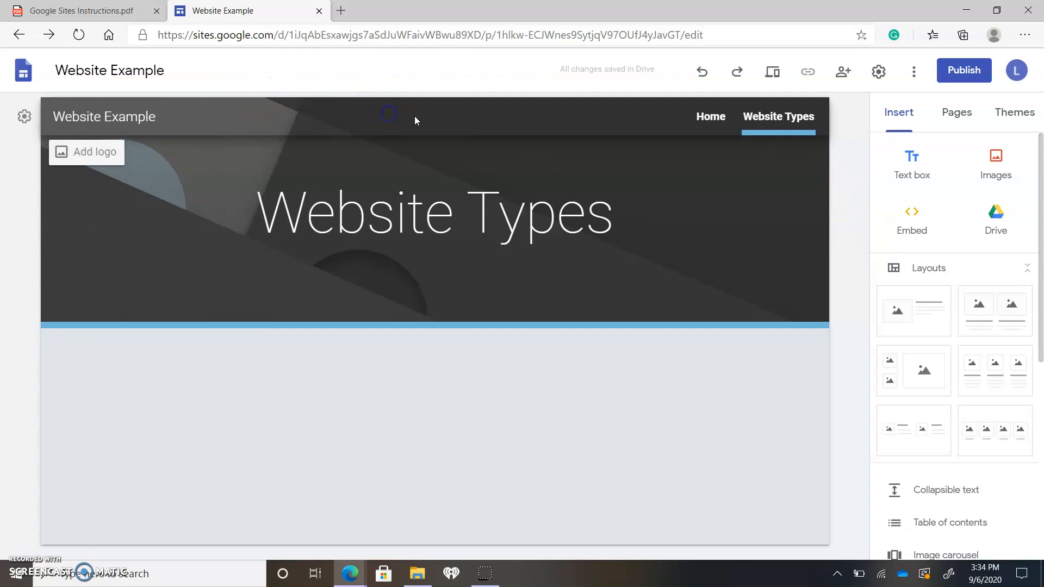
{"action": "left_click", "coordinate": [23, 116]}
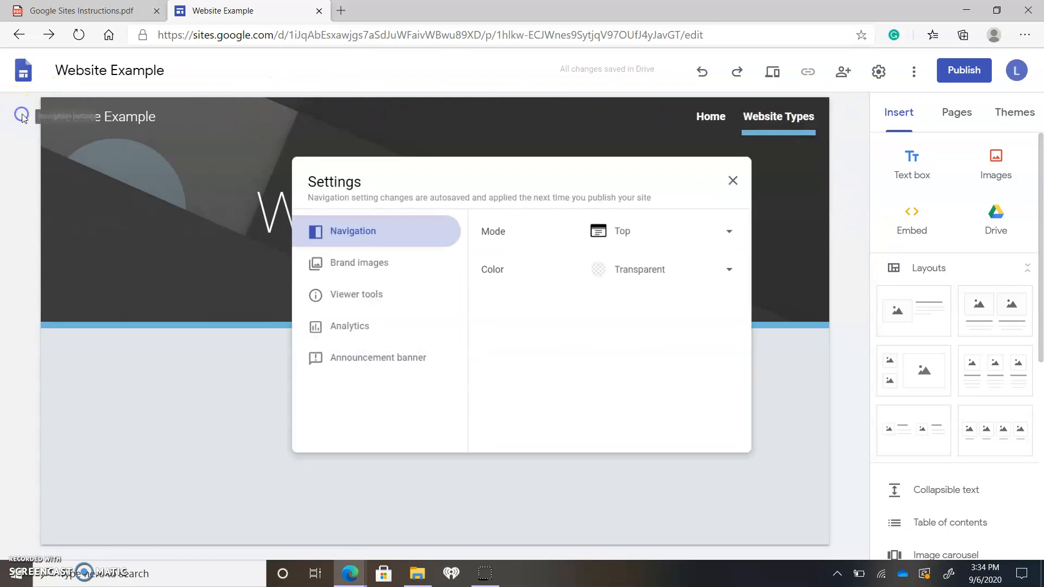
{"action": "left_click", "coordinate": [701, 234]}
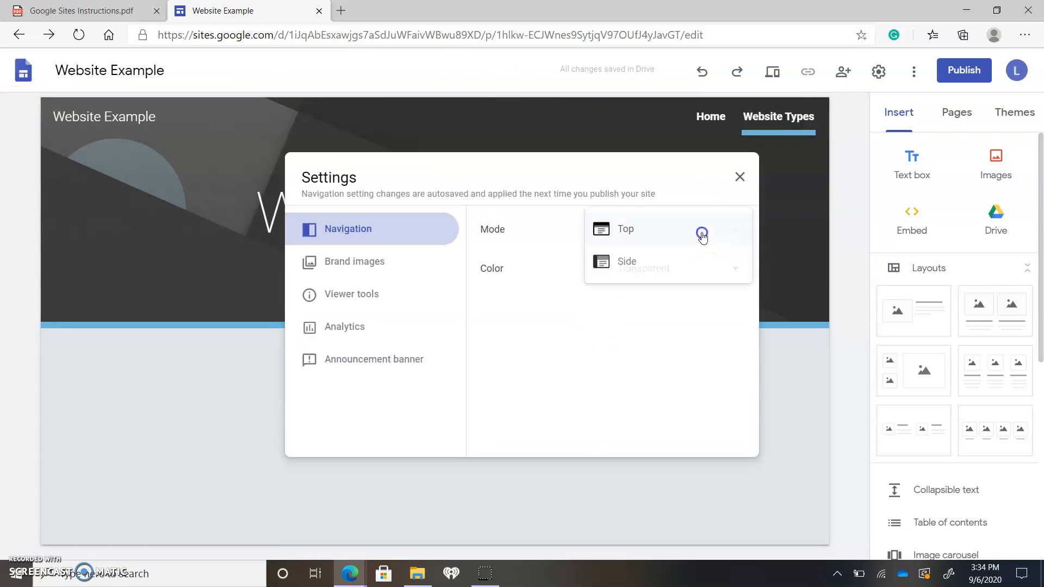
{"action": "left_click", "coordinate": [663, 265]}
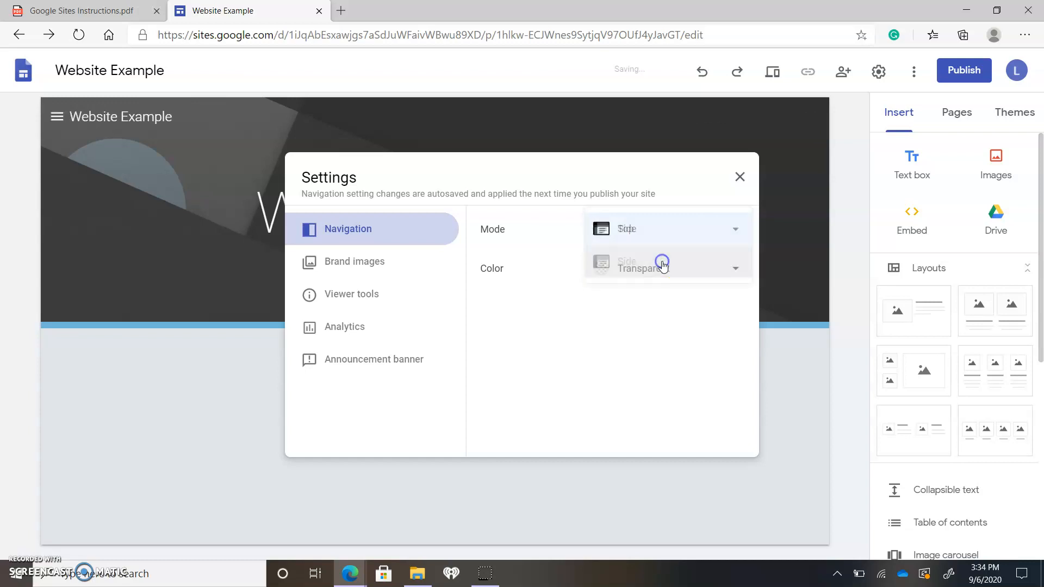
{"action": "left_click", "coordinate": [738, 178]}
Try out the side navigation menu by expanding it and checking its Home and Website Types links
{"action": "left_click", "coordinate": [61, 118]}
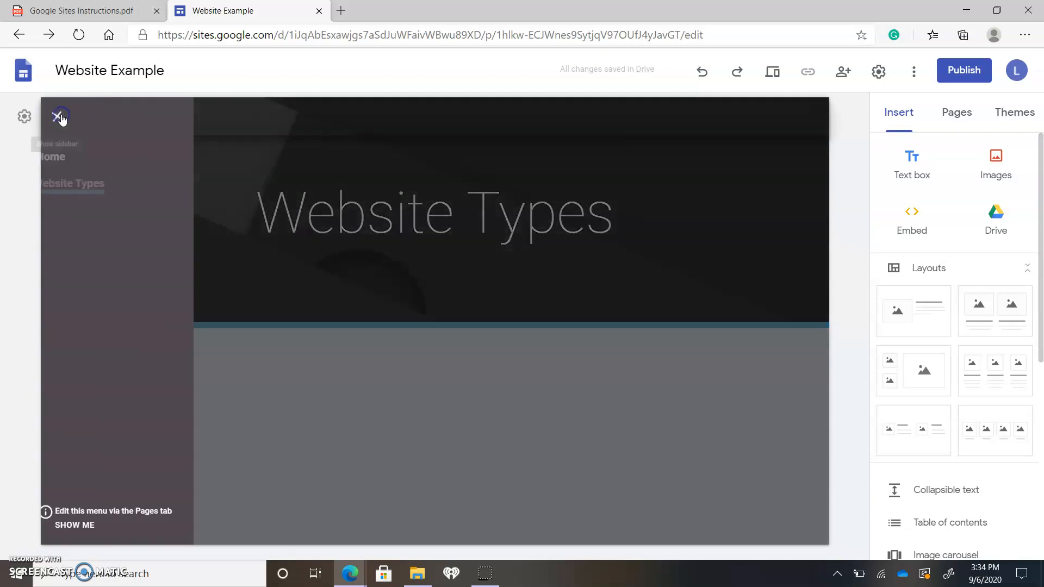
{"action": "left_click", "coordinate": [79, 154]}
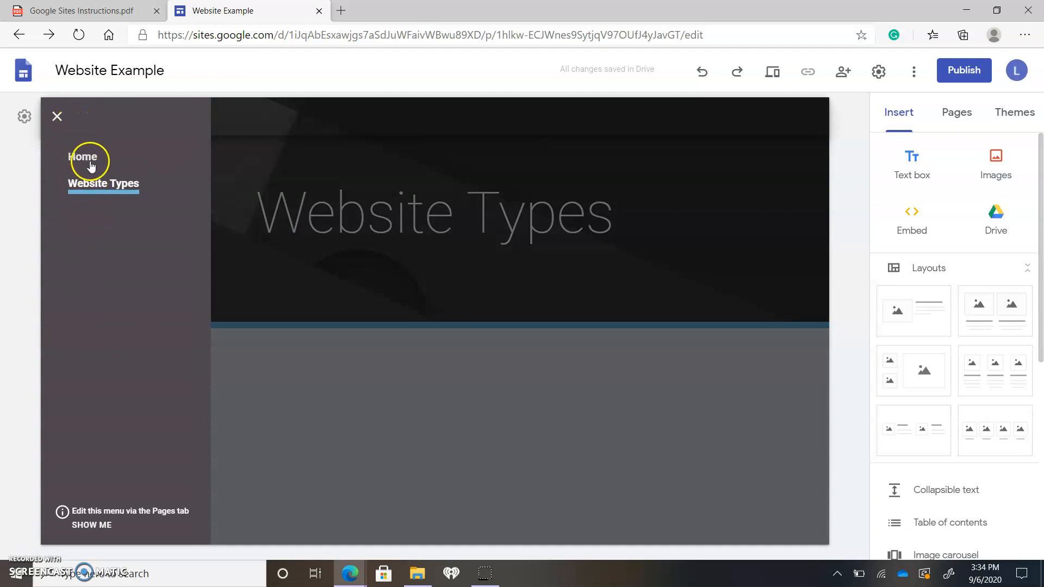
{"action": "left_click", "coordinate": [57, 116]}
{"action": "left_click", "coordinate": [53, 123]}
{"action": "left_click", "coordinate": [77, 181]}
{"action": "left_click", "coordinate": [57, 117]}
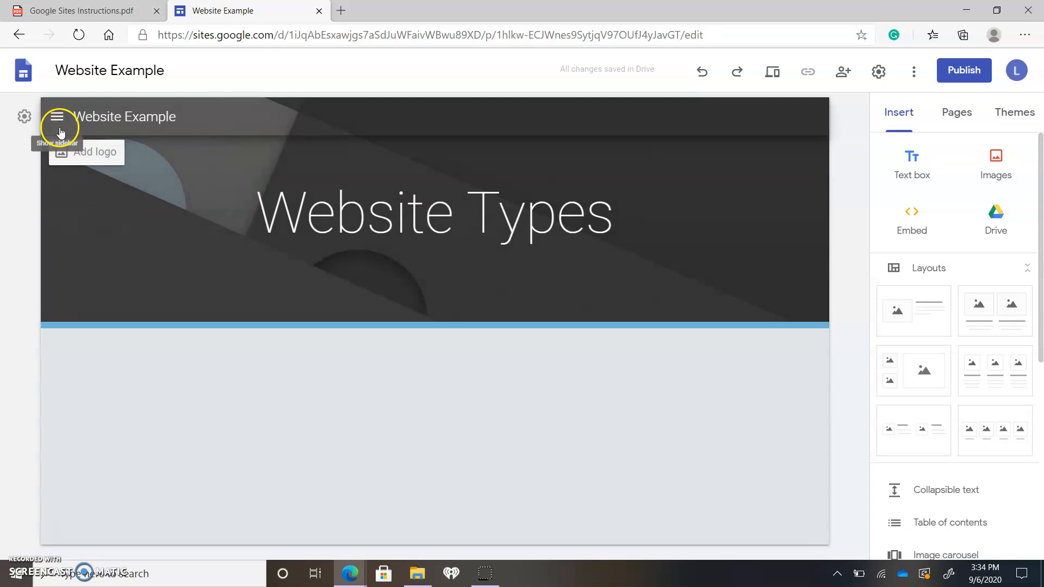
Try the White and Black navigation colors, set the color back to Transparent, and close the settings
{"action": "left_click", "coordinate": [19, 120]}
{"action": "left_click", "coordinate": [688, 277]}
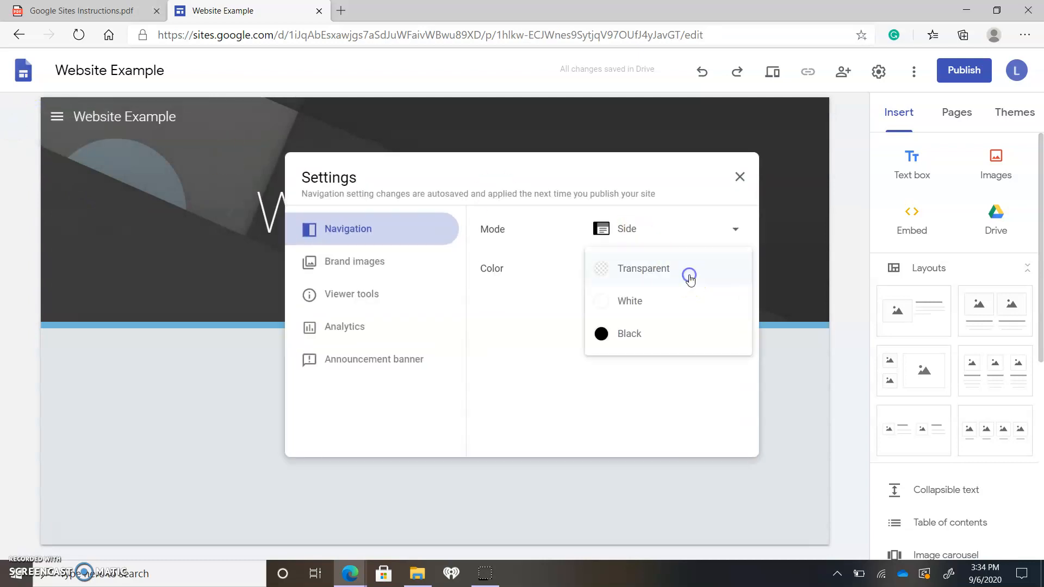
{"action": "left_click", "coordinate": [675, 301]}
{"action": "left_click", "coordinate": [714, 271]}
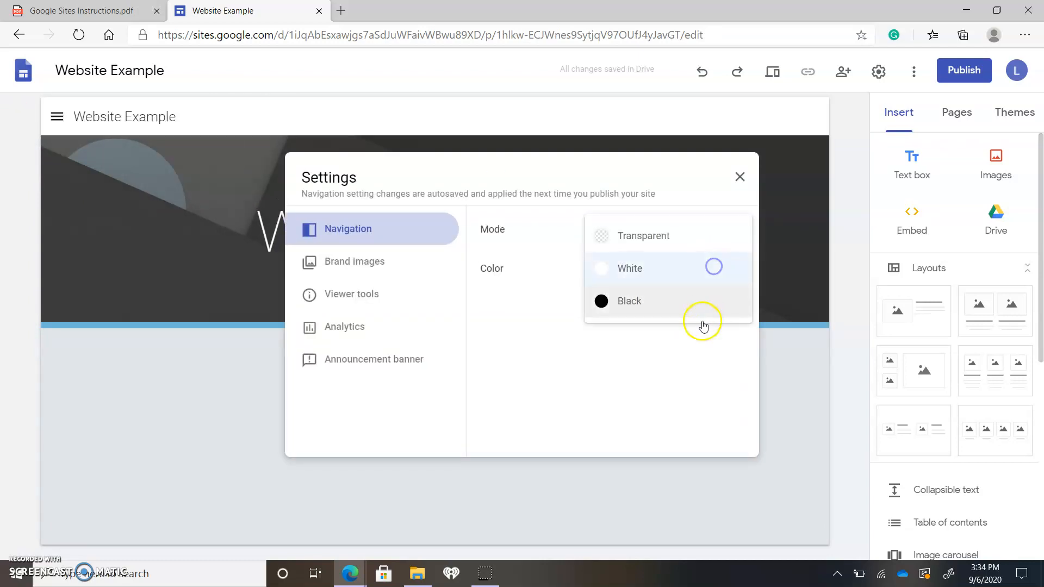
{"action": "left_click", "coordinate": [692, 303]}
{"action": "left_click", "coordinate": [682, 279]}
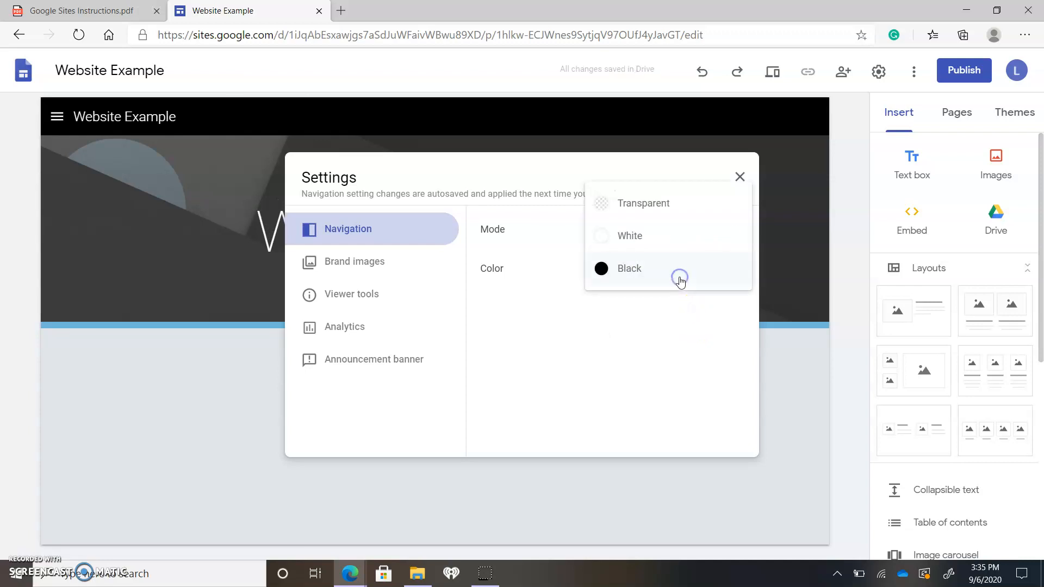
{"action": "left_click", "coordinate": [678, 208]}
{"action": "left_click", "coordinate": [851, 342]}
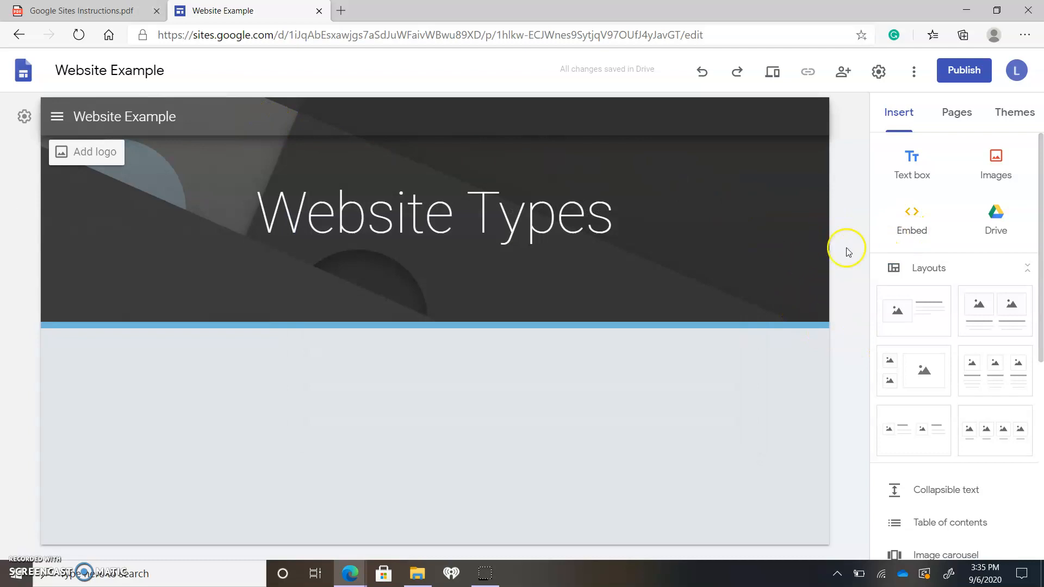
Insert the layout with one image beside a heading and text on the Website Types page
{"action": "scroll", "coordinate": [969, 278], "scroll_direction": "down", "scroll_amount": 6}
{"action": "scroll", "coordinate": [889, 263], "scroll_direction": "up", "scroll_amount": 5}
{"action": "left_click", "coordinate": [890, 263]}
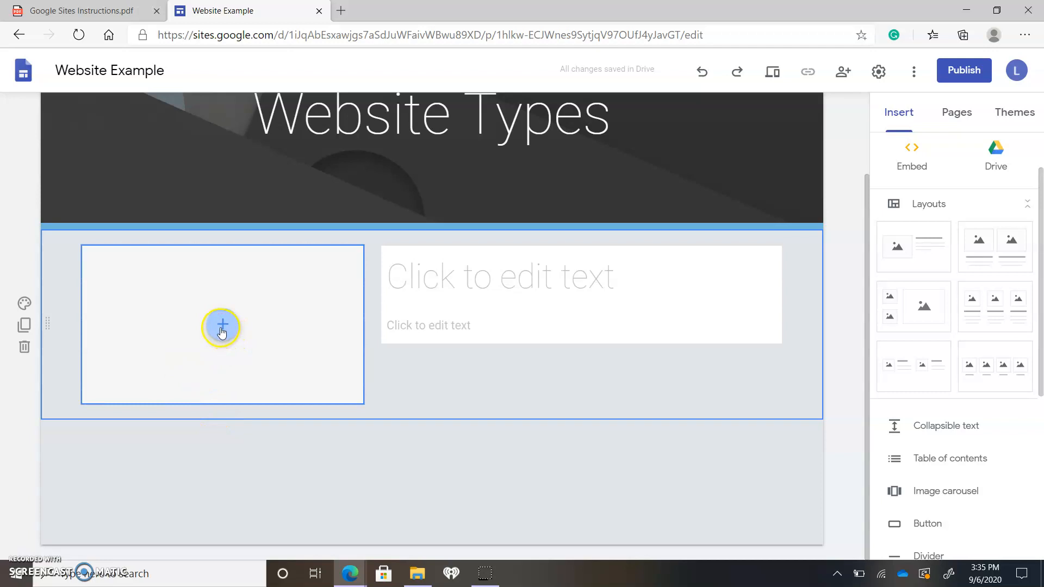
{"action": "scroll", "coordinate": [460, 375], "scroll_direction": "up", "scroll_amount": 1}
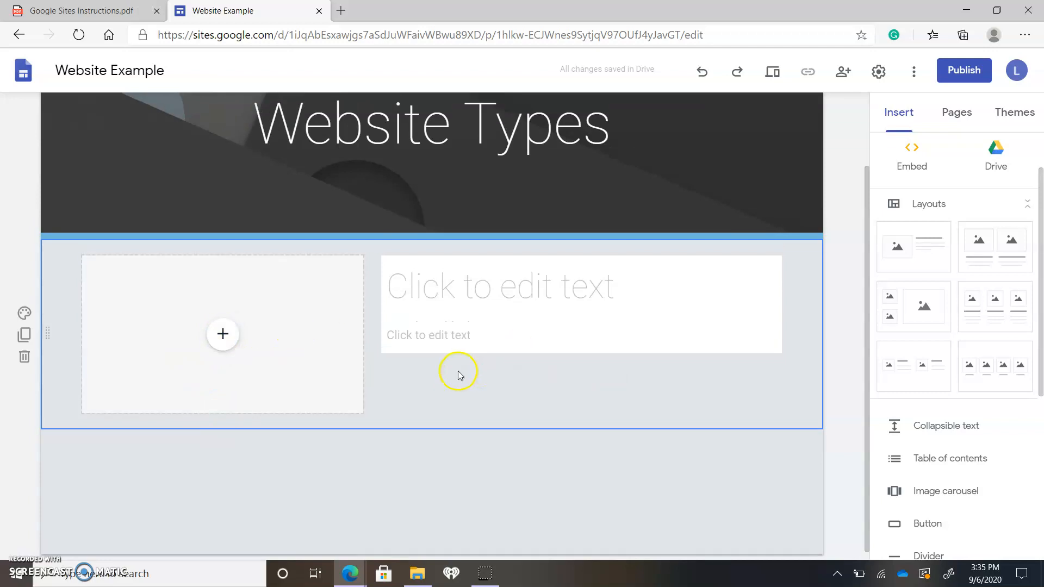
Switch to the Home page through the side menu and insert the single image-and-text layout there
{"action": "scroll", "coordinate": [459, 376], "scroll_direction": "up", "scroll_amount": 2}
{"action": "left_click", "coordinate": [51, 116]}
{"action": "left_click", "coordinate": [80, 159]}
{"action": "left_click", "coordinate": [907, 244]}
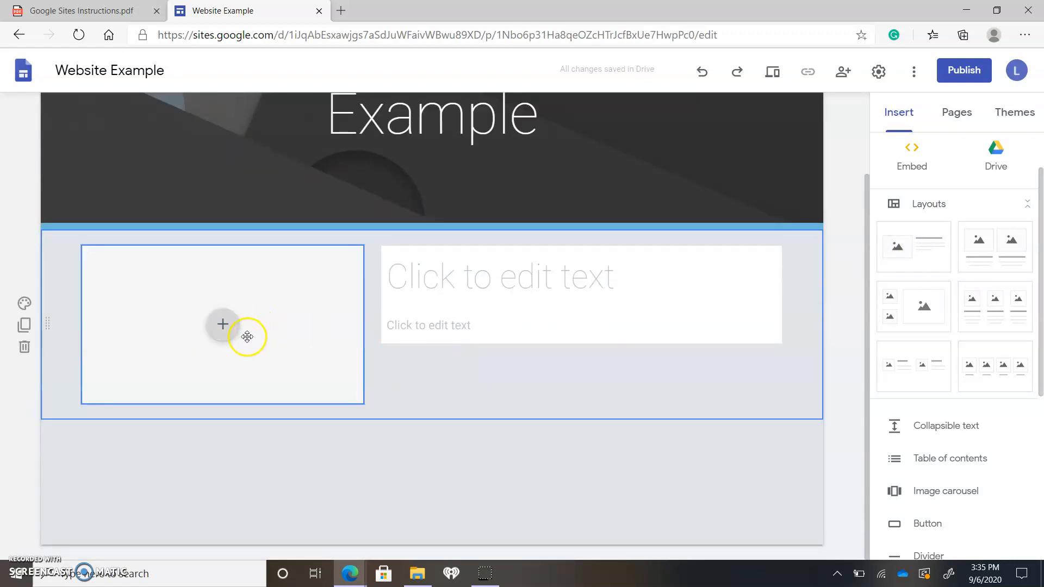
Fill the layout's image placeholder with the Million Dollar Franchise Business video found by searching YouTube for "business"
{"action": "left_click", "coordinate": [221, 324]}
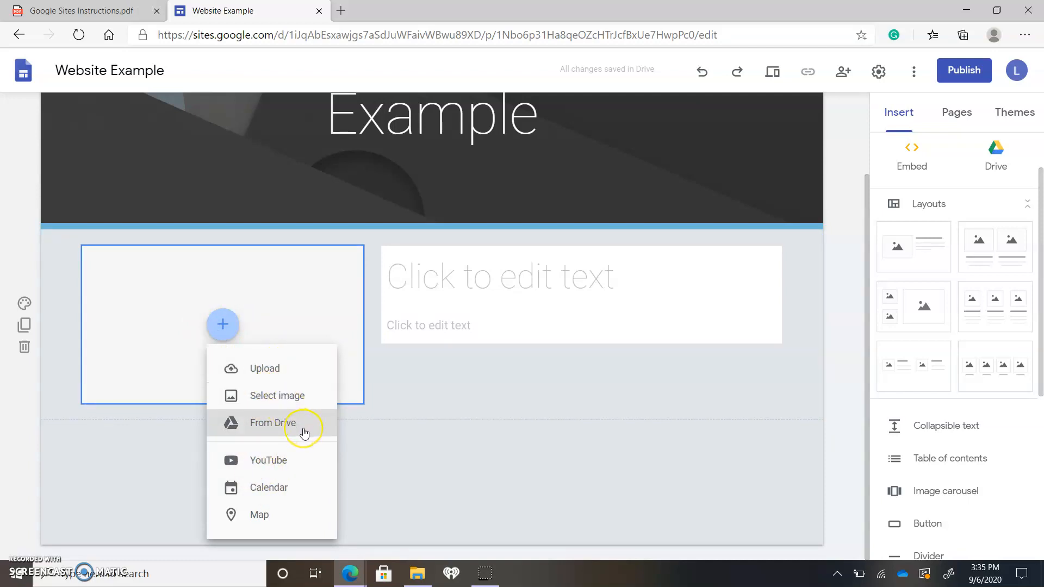
{"action": "left_click", "coordinate": [302, 462]}
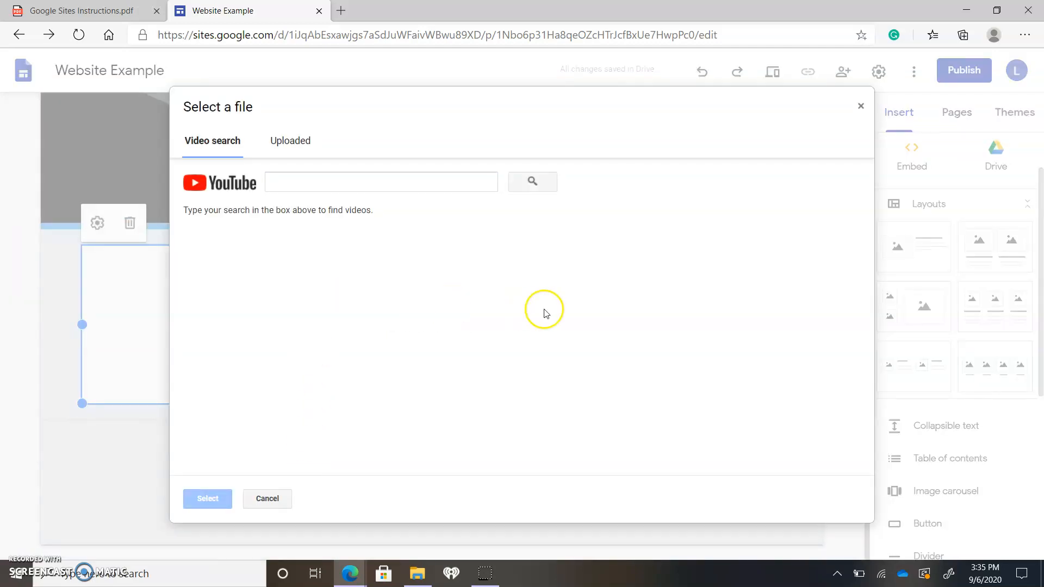
{"action": "left_click", "coordinate": [307, 183]}
{"action": "type", "text": "business"}
{"action": "key", "text": "Return"}
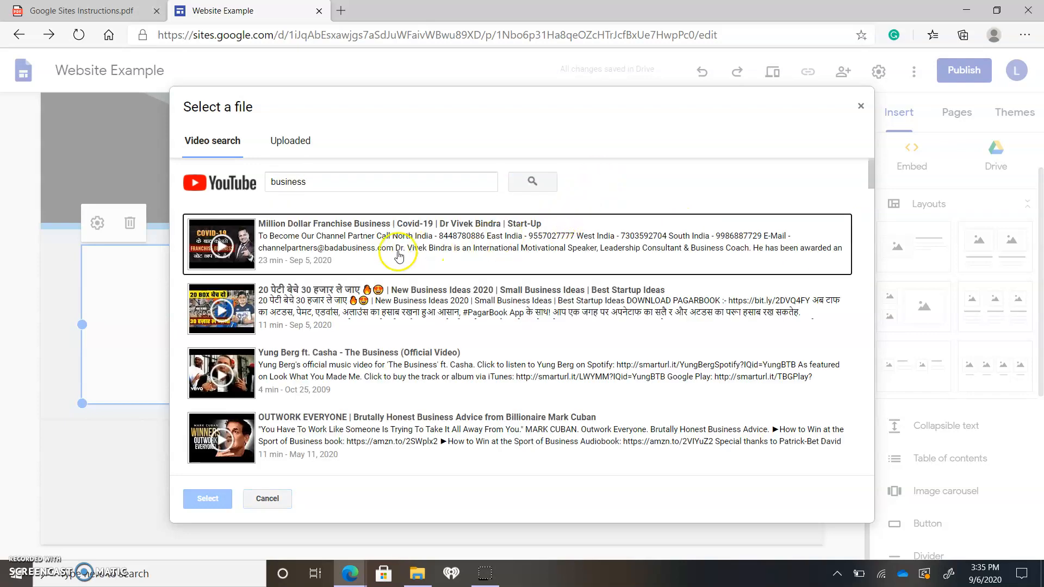
{"action": "left_click", "coordinate": [365, 228]}
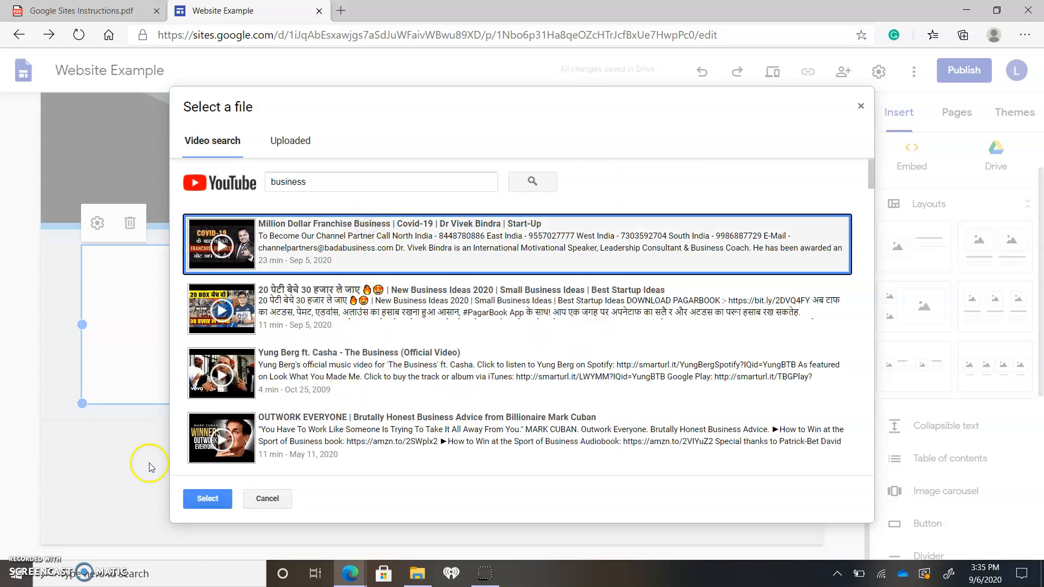
{"action": "left_click", "coordinate": [204, 499]}
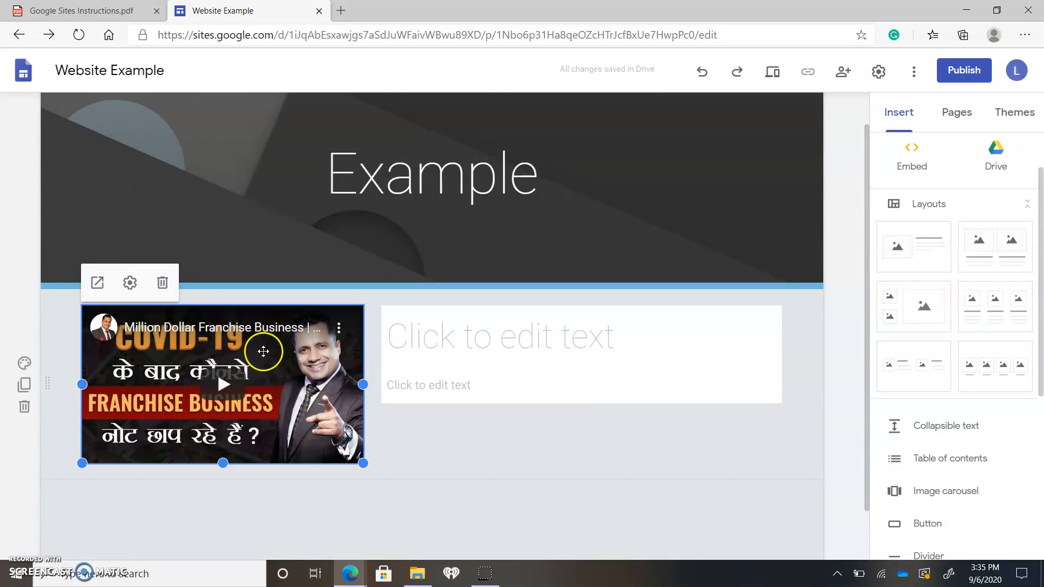
Enter "Who we are" as the heading beside the video on the Home page
{"action": "left_click", "coordinate": [499, 433]}
{"action": "left_click", "coordinate": [524, 344]}
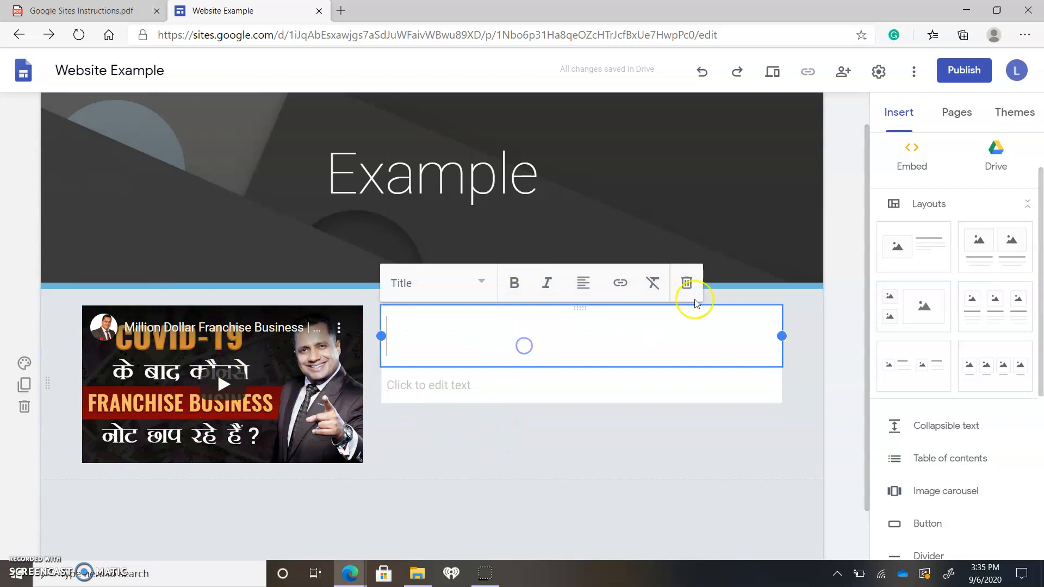
{"action": "type", "text": "Who we are"}
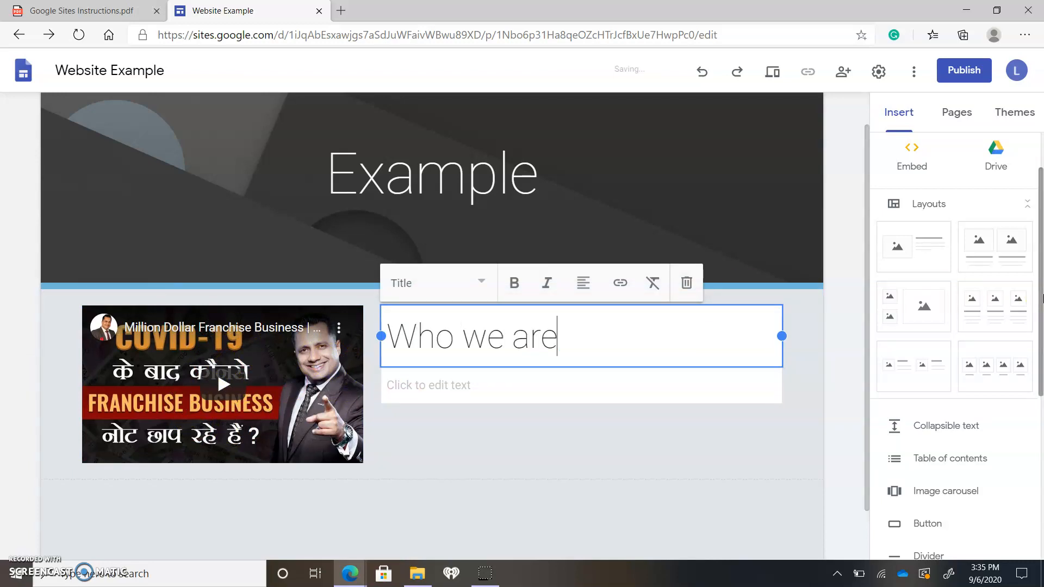
{"action": "left_click", "coordinate": [645, 396]}
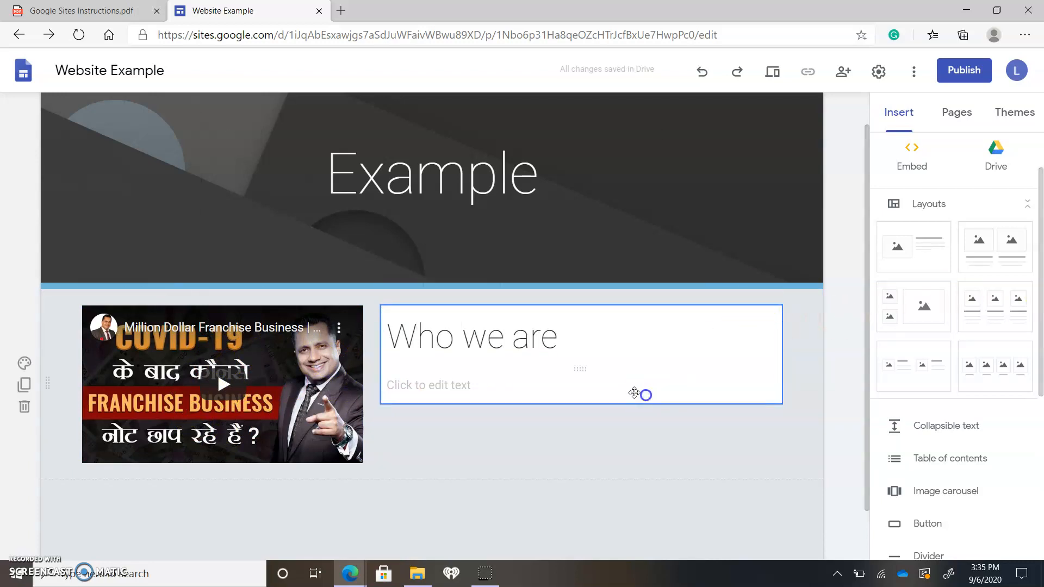
Fill the text below the heading with "A business here to serve our customers and offer an array of products for their lifestyle"
{"action": "left_click", "coordinate": [478, 378]}
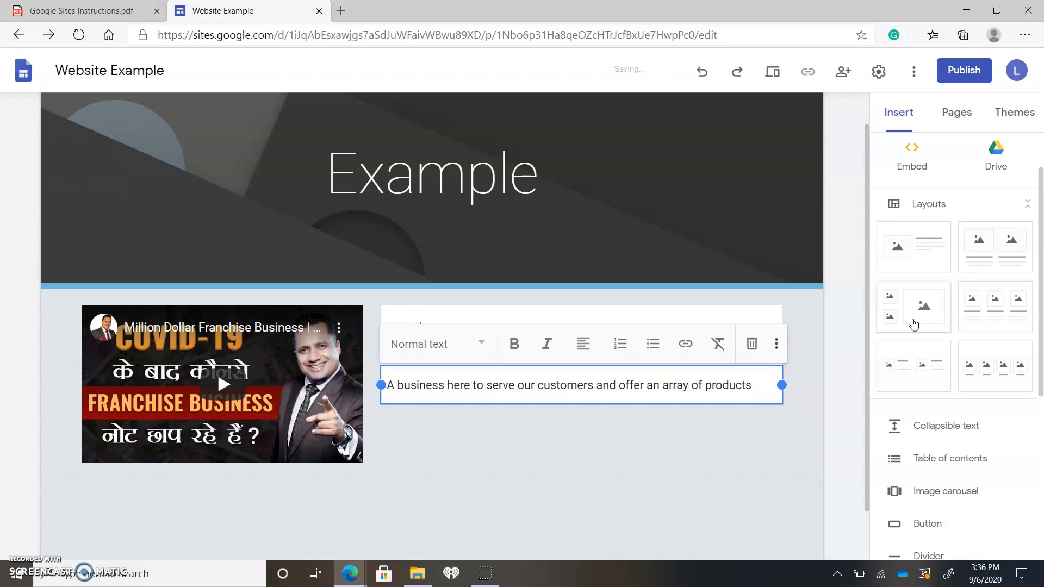
{"action": "type", "text": "for their lifestyle"}
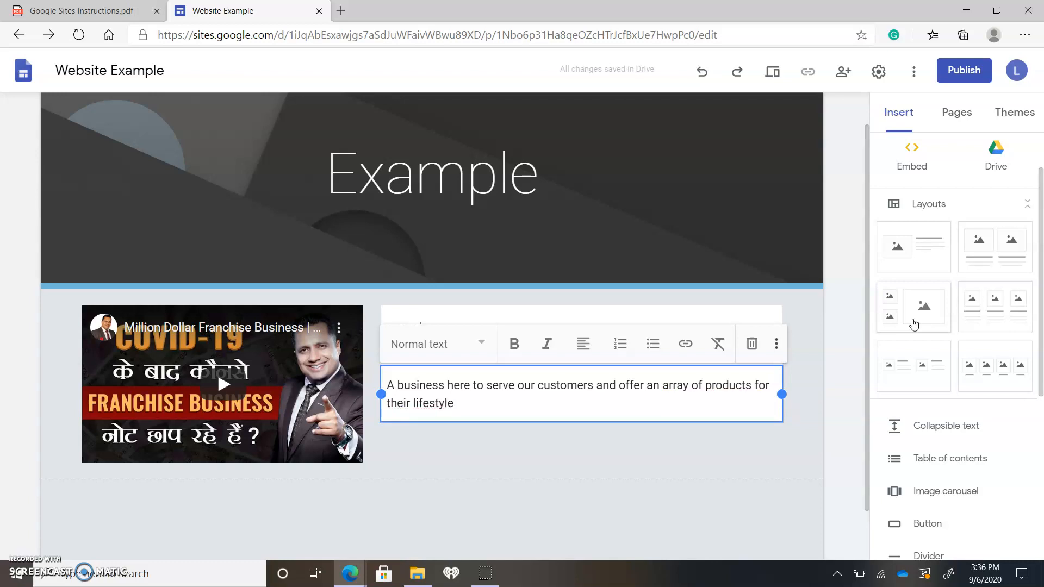
{"action": "left_click", "coordinate": [848, 354]}
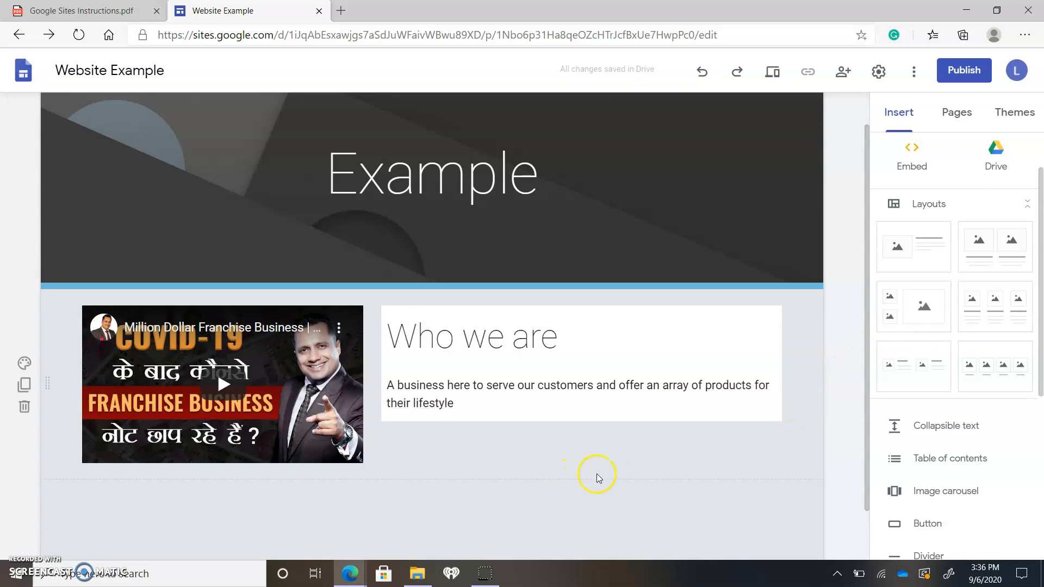
Insert the layout with four captioned images below the video section
{"action": "scroll", "coordinate": [598, 474], "scroll_direction": "down", "scroll_amount": 1}
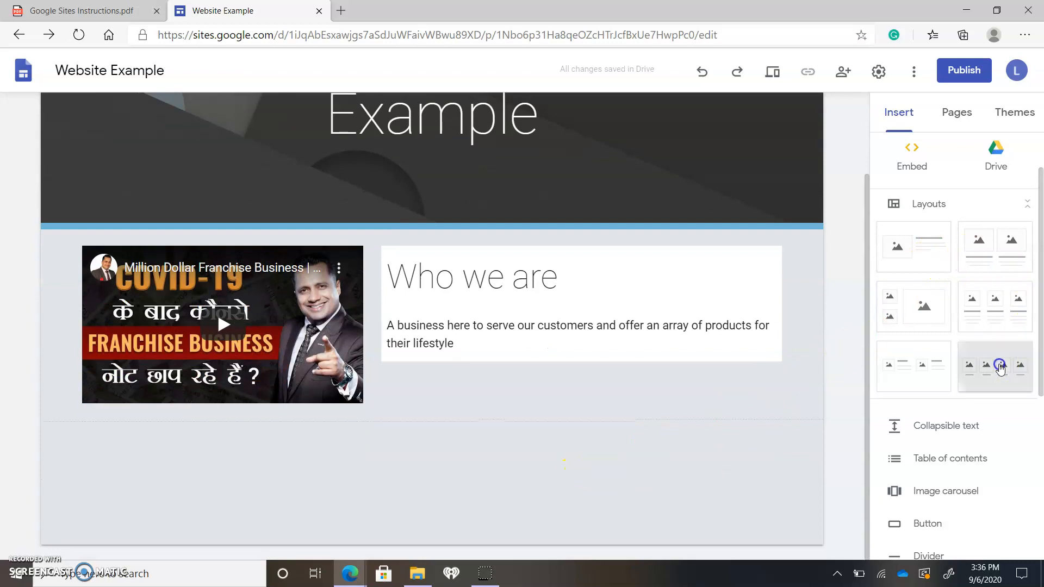
{"action": "left_click", "coordinate": [1000, 365]}
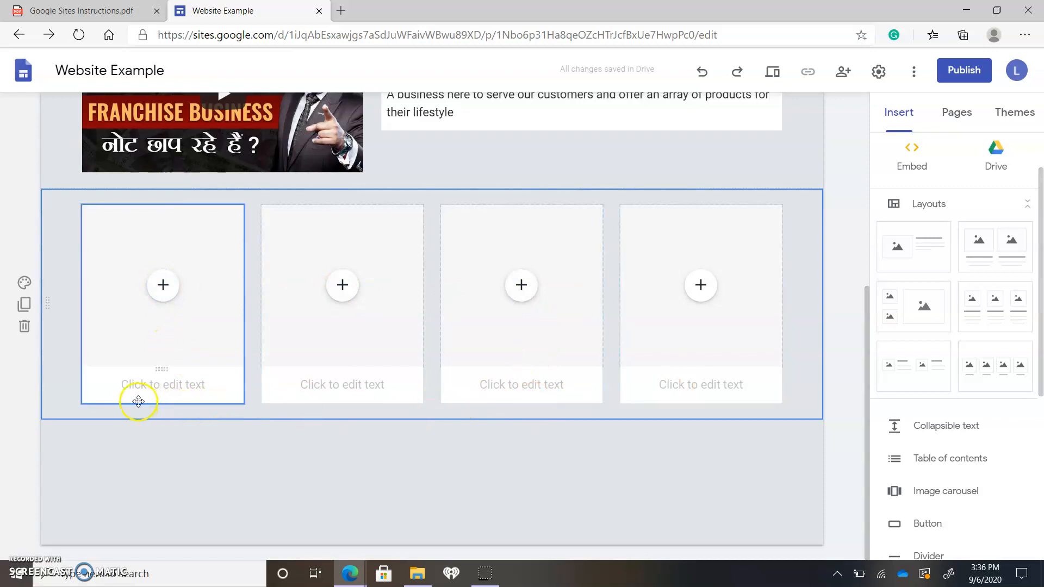
Try the Emphasis 1 and Emphasis 2 backgrounds on the four-image section, look at the image options, and set the background back to Regular
{"action": "left_click", "coordinate": [21, 285]}
{"action": "left_click", "coordinate": [107, 343]}
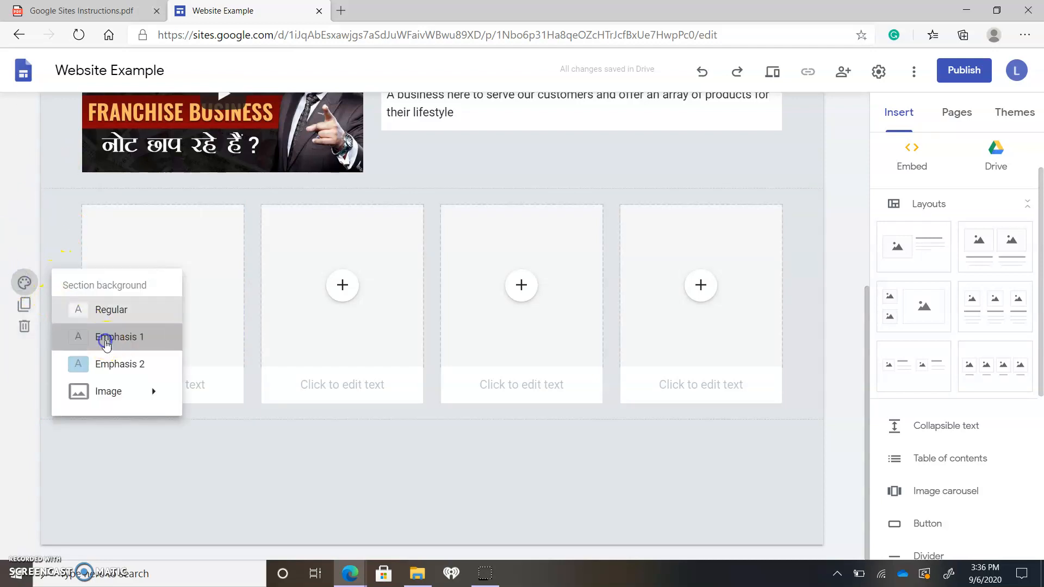
{"action": "left_click", "coordinate": [23, 282]}
{"action": "left_click", "coordinate": [112, 364]}
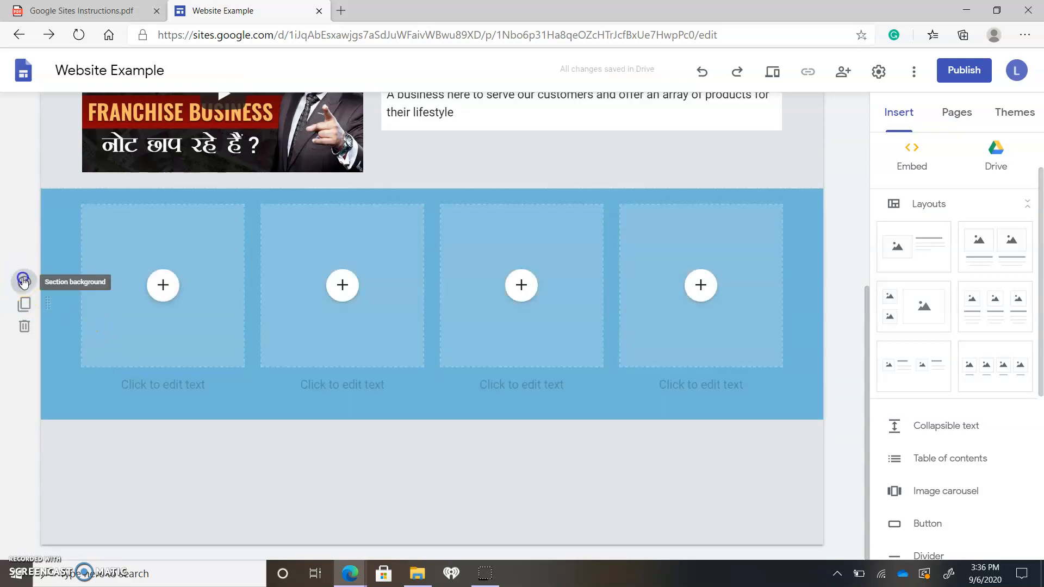
{"action": "left_click", "coordinate": [23, 281]}
{"action": "left_click", "coordinate": [130, 392]}
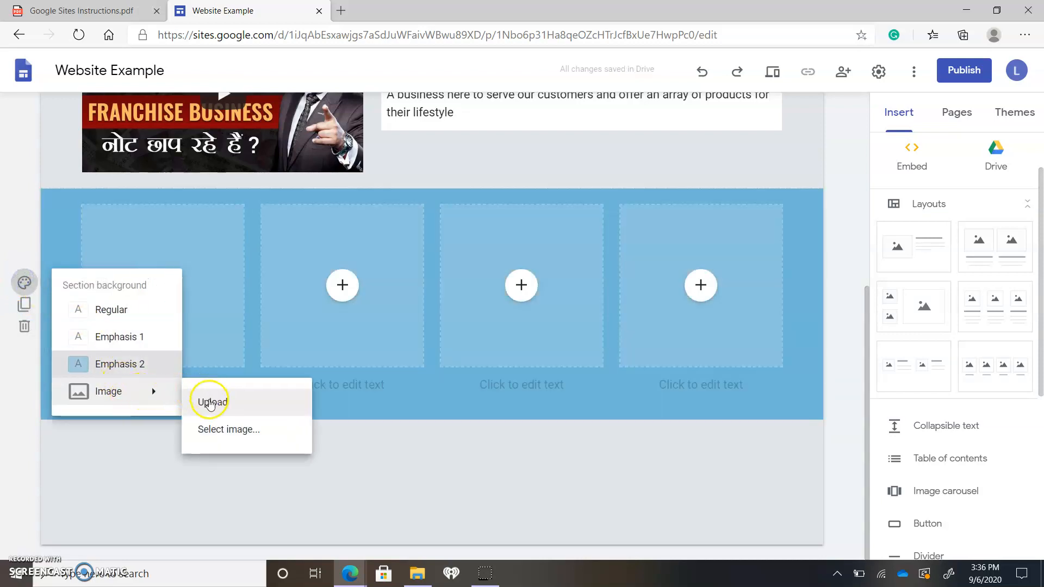
{"action": "left_click", "coordinate": [120, 311]}
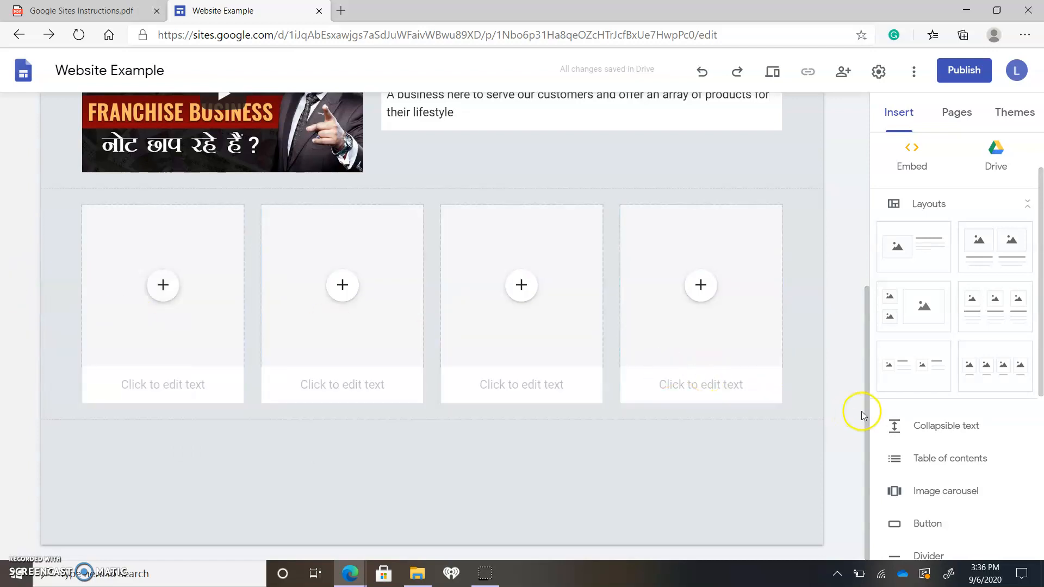
Duplicate the four-image section on the Home page
{"action": "scroll", "coordinate": [808, 434], "scroll_direction": "up", "scroll_amount": 6}
{"action": "scroll", "coordinate": [808, 433], "scroll_direction": "down", "scroll_amount": 6}
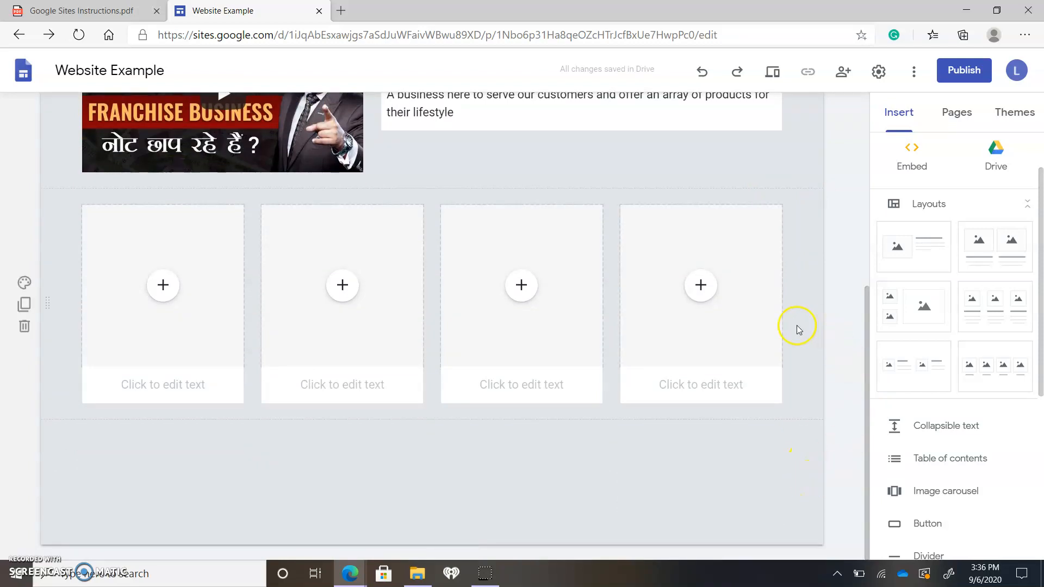
{"action": "scroll", "coordinate": [798, 315], "scroll_direction": "up", "scroll_amount": 6}
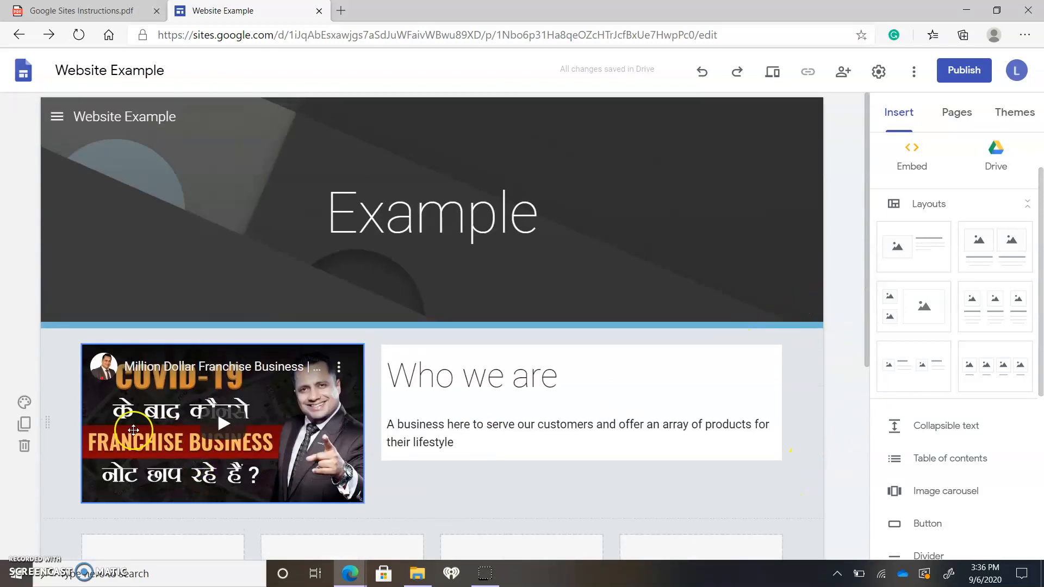
{"action": "scroll", "coordinate": [783, 394], "scroll_direction": "down", "scroll_amount": 6}
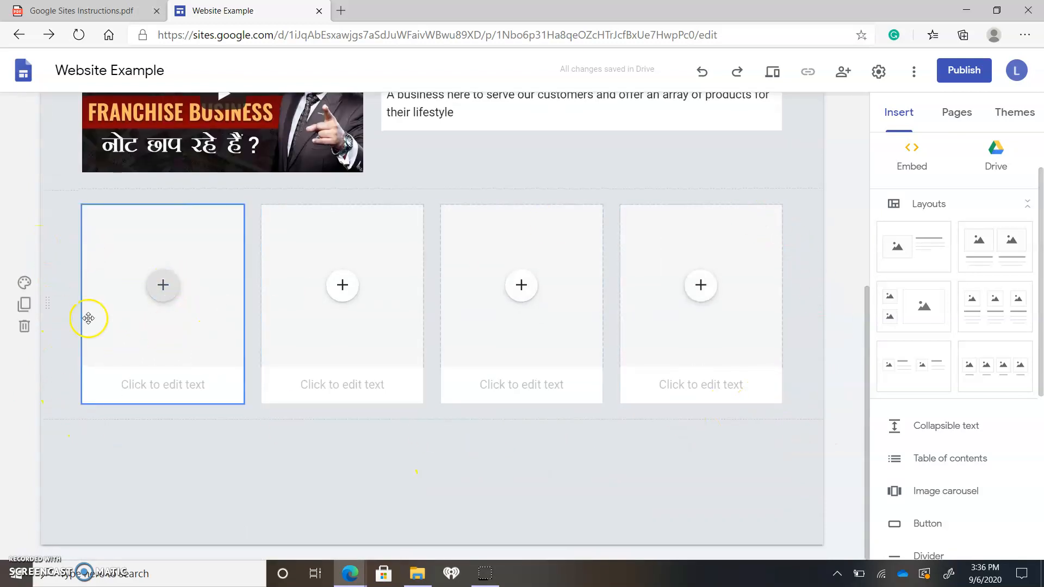
{"action": "left_click", "coordinate": [24, 304]}
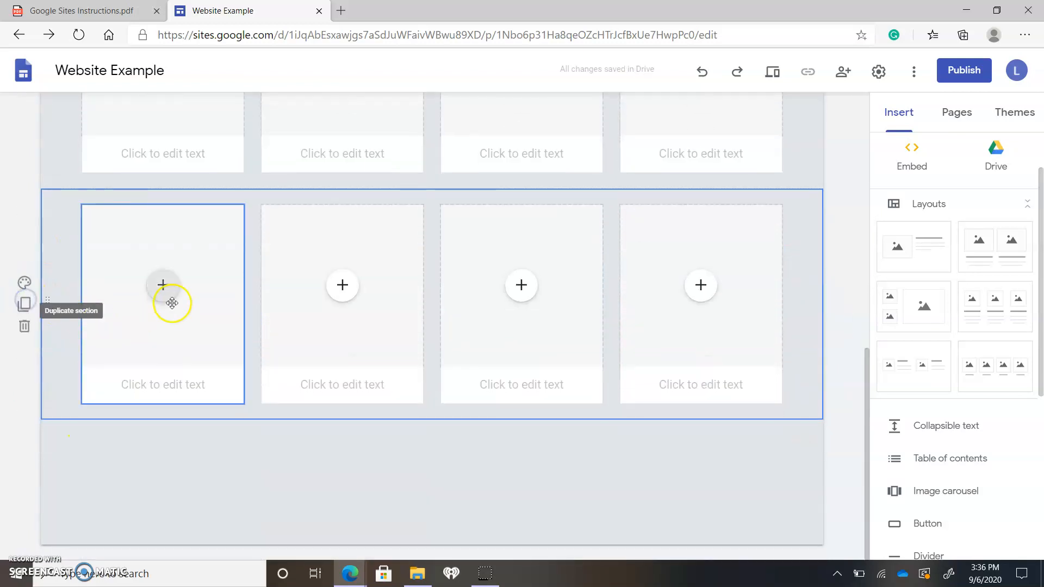
{"action": "left_click", "coordinate": [843, 220]}
Insert a table of contents on the Home page between the header and the video section
{"action": "scroll", "coordinate": [805, 288], "scroll_direction": "up", "scroll_amount": 8}
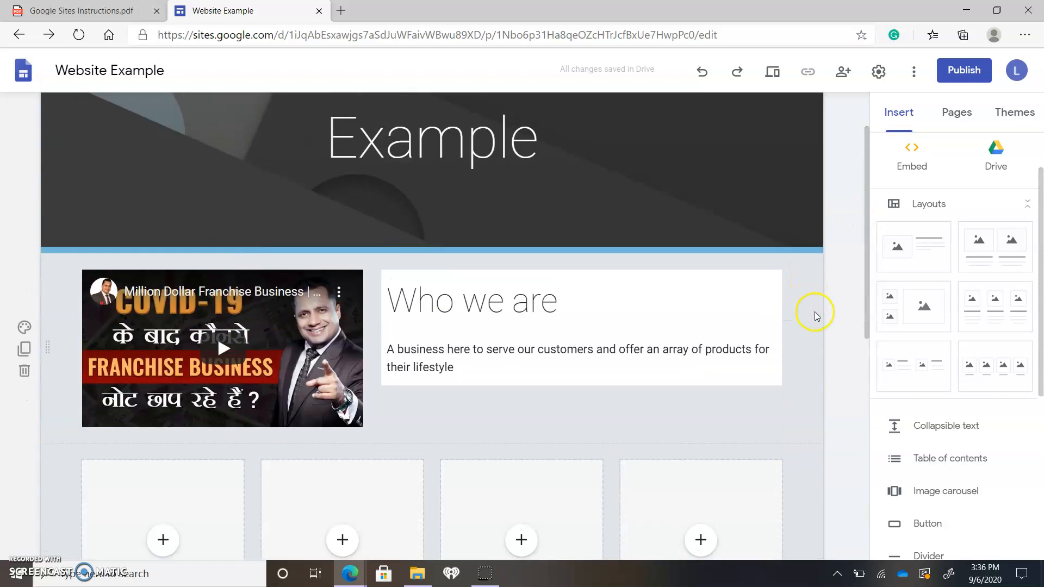
{"action": "scroll", "coordinate": [811, 310], "scroll_direction": "down", "scroll_amount": 6}
{"action": "scroll", "coordinate": [810, 313], "scroll_direction": "up", "scroll_amount": 3}
{"action": "scroll", "coordinate": [799, 327], "scroll_direction": "down", "scroll_amount": 5}
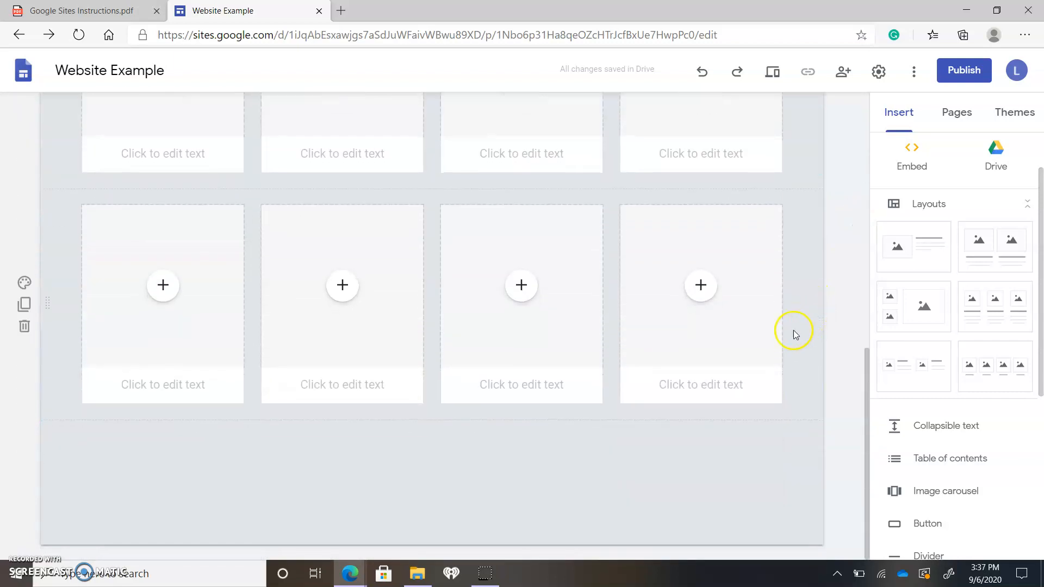
{"action": "scroll", "coordinate": [790, 336], "scroll_direction": "up", "scroll_amount": 10}
{"action": "scroll", "coordinate": [952, 499], "scroll_direction": "down", "scroll_amount": 5}
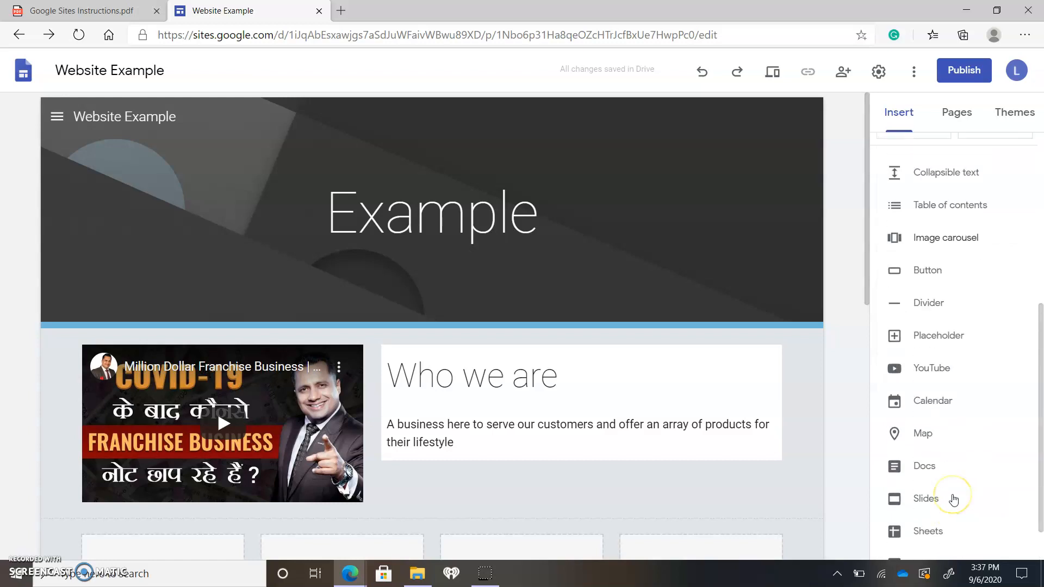
{"action": "scroll", "coordinate": [956, 483], "scroll_direction": "up", "scroll_amount": 1}
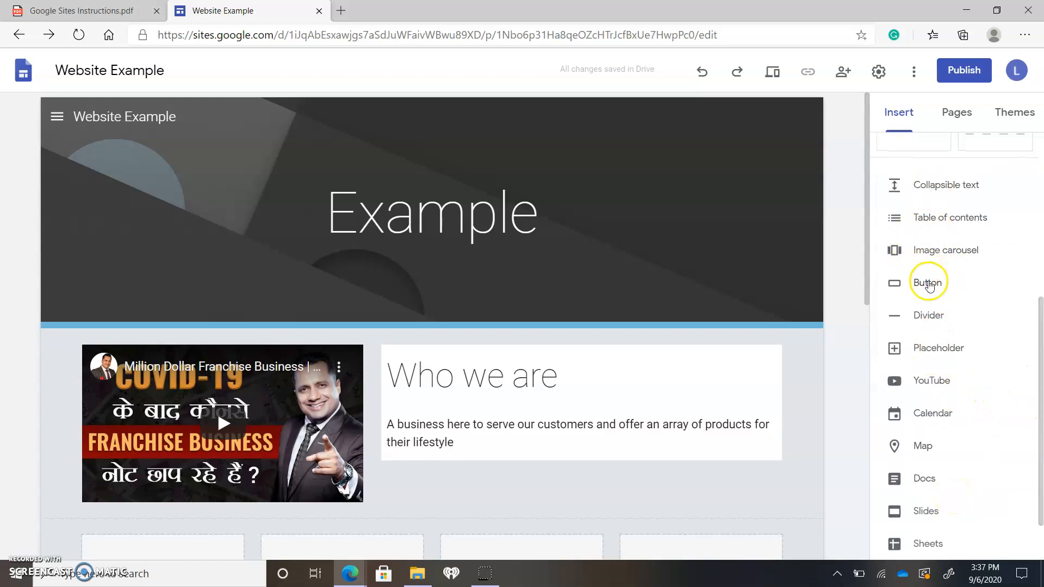
{"action": "left_click", "coordinate": [942, 220]}
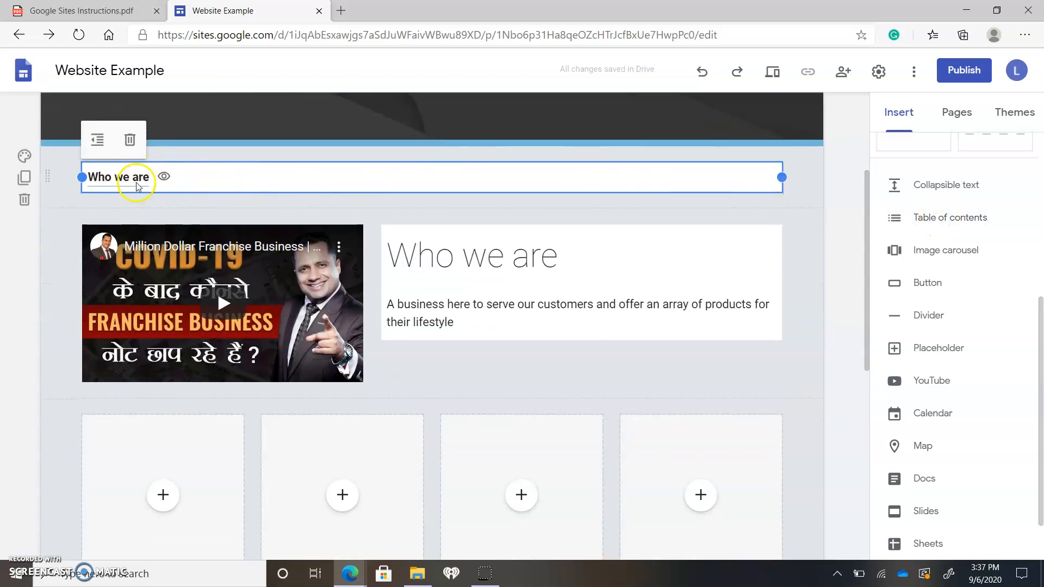
Insert the single image-and-text layout at the end of the page and enter "Contact Information" as its heading
{"action": "scroll", "coordinate": [924, 305], "scroll_direction": "up", "scroll_amount": 5}
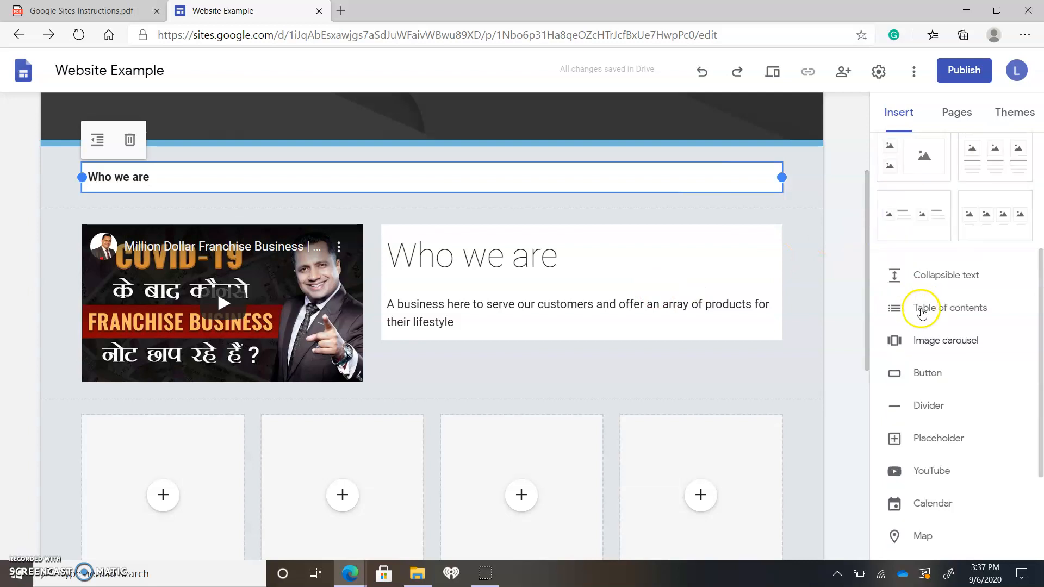
{"action": "left_click", "coordinate": [932, 328]}
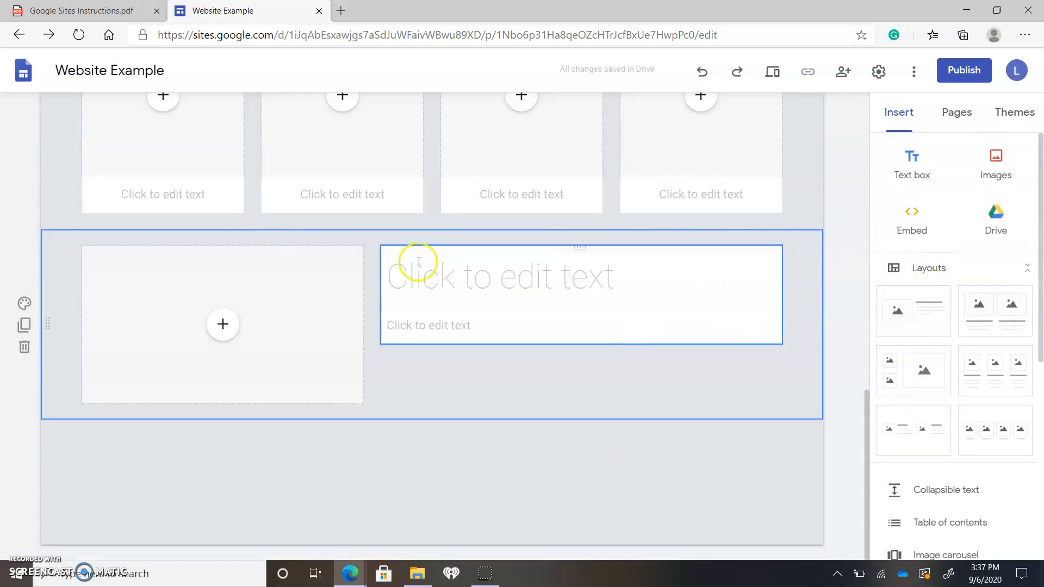
{"action": "left_click", "coordinate": [486, 281]}
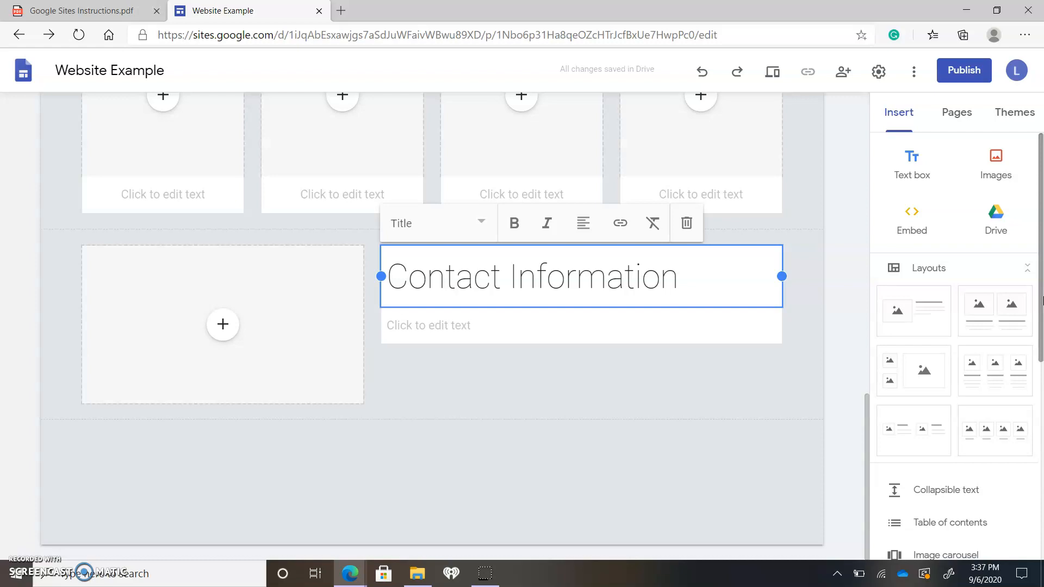
{"action": "left_click", "coordinate": [843, 305]}
Compare the table of contents entries with the Contact Information section at the end of the page
{"action": "scroll", "coordinate": [832, 364], "scroll_direction": "up", "scroll_amount": 7}
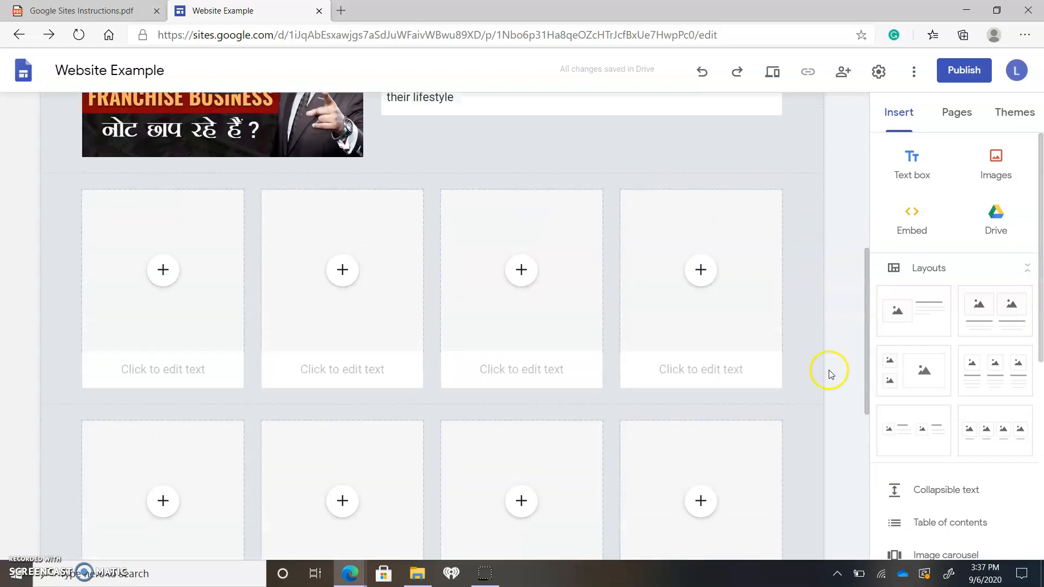
{"action": "scroll", "coordinate": [830, 374], "scroll_direction": "up", "scroll_amount": 8}
{"action": "left_click", "coordinate": [287, 392]}
{"action": "left_click", "coordinate": [784, 401]}
{"action": "scroll", "coordinate": [784, 401], "scroll_direction": "down", "scroll_amount": 12}
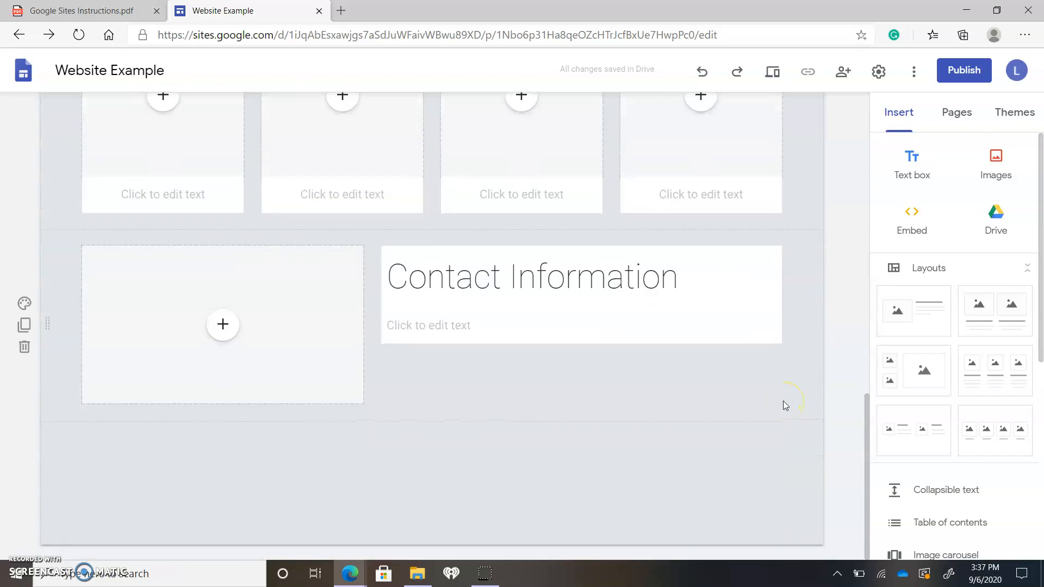
{"action": "scroll", "coordinate": [783, 400], "scroll_direction": "up", "scroll_amount": 12}
Try hiding entries in the table of contents, show them again, and deselect the block
{"action": "left_click", "coordinate": [169, 373]}
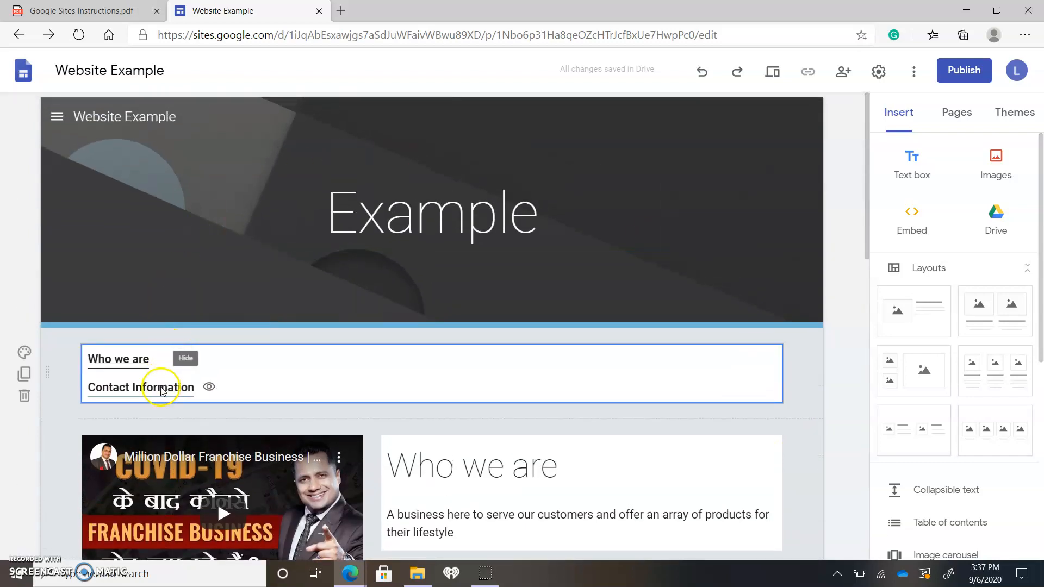
{"action": "left_click", "coordinate": [161, 389]}
{"action": "left_click", "coordinate": [209, 386]}
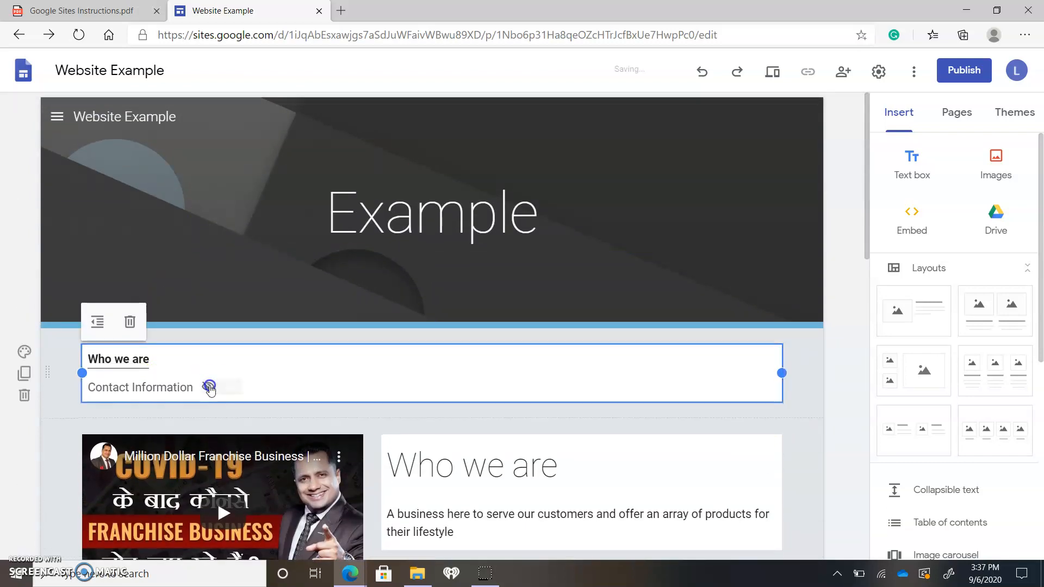
{"action": "left_click", "coordinate": [209, 386]}
{"action": "left_click", "coordinate": [163, 360]}
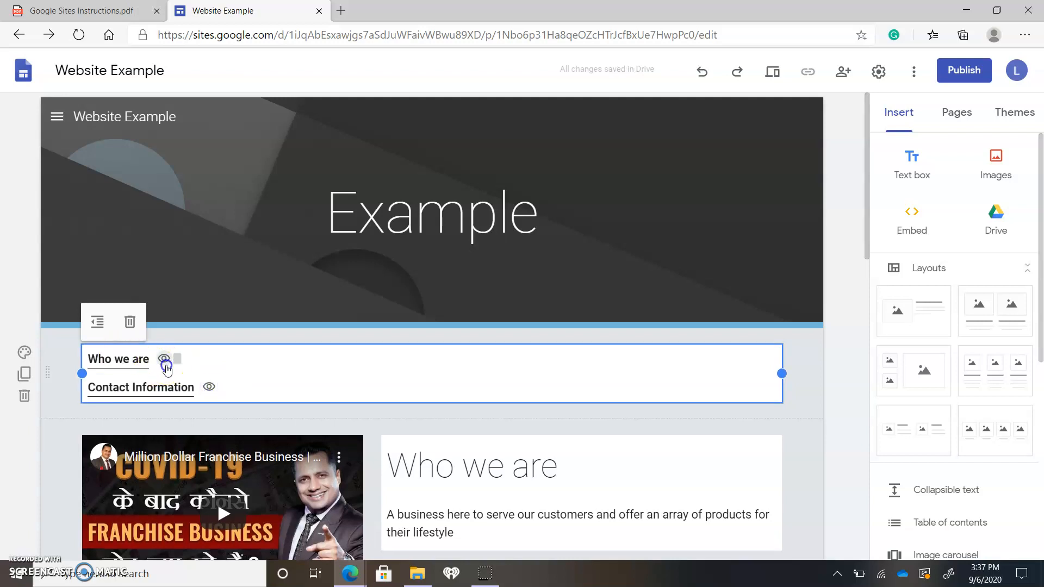
{"action": "left_click", "coordinate": [164, 361]}
{"action": "left_click", "coordinate": [831, 432]}
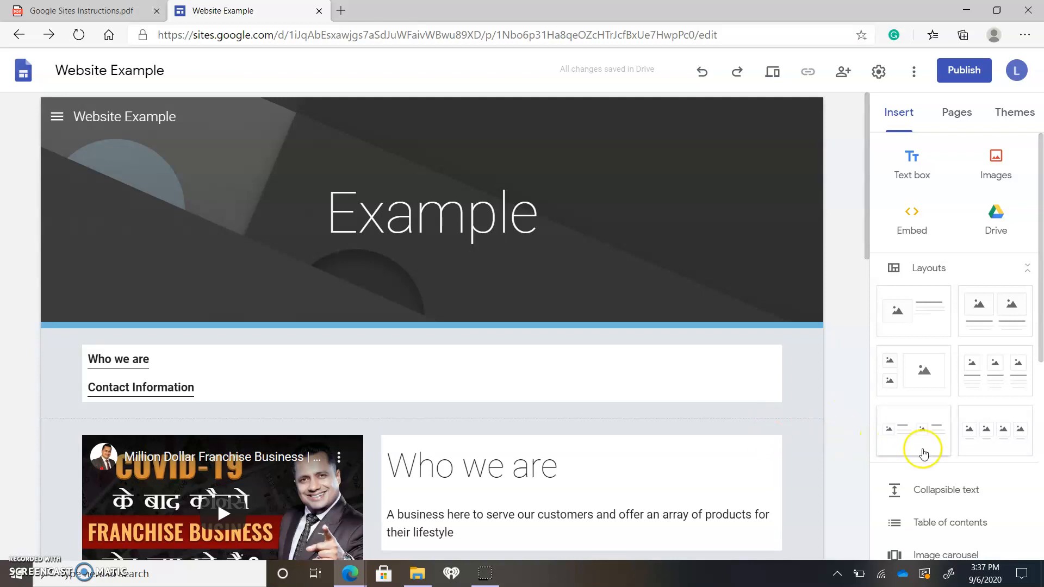
{"action": "scroll", "coordinate": [926, 449], "scroll_direction": "down", "scroll_amount": 6}
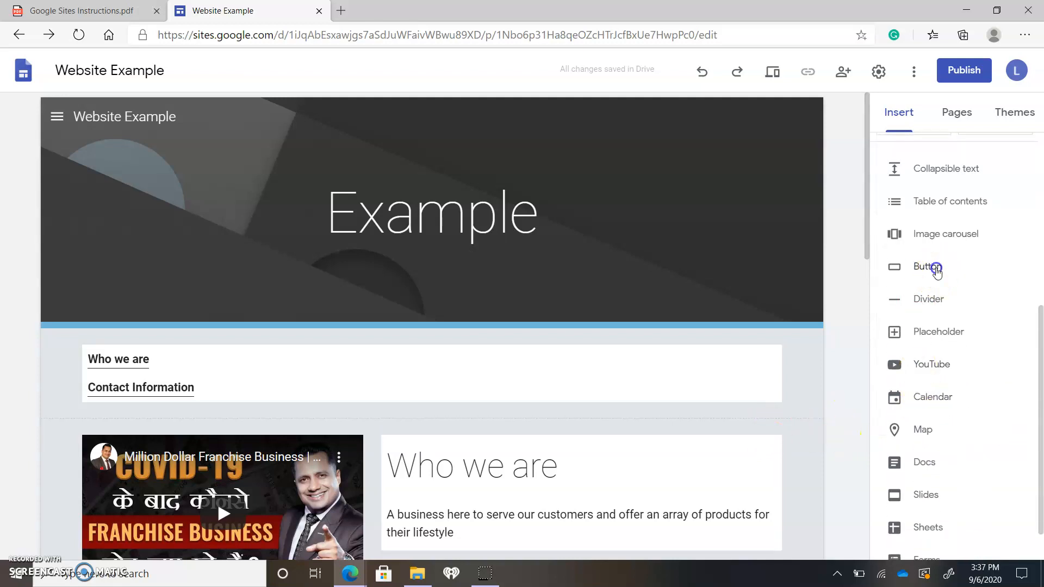
{"action": "left_click", "coordinate": [931, 267]}
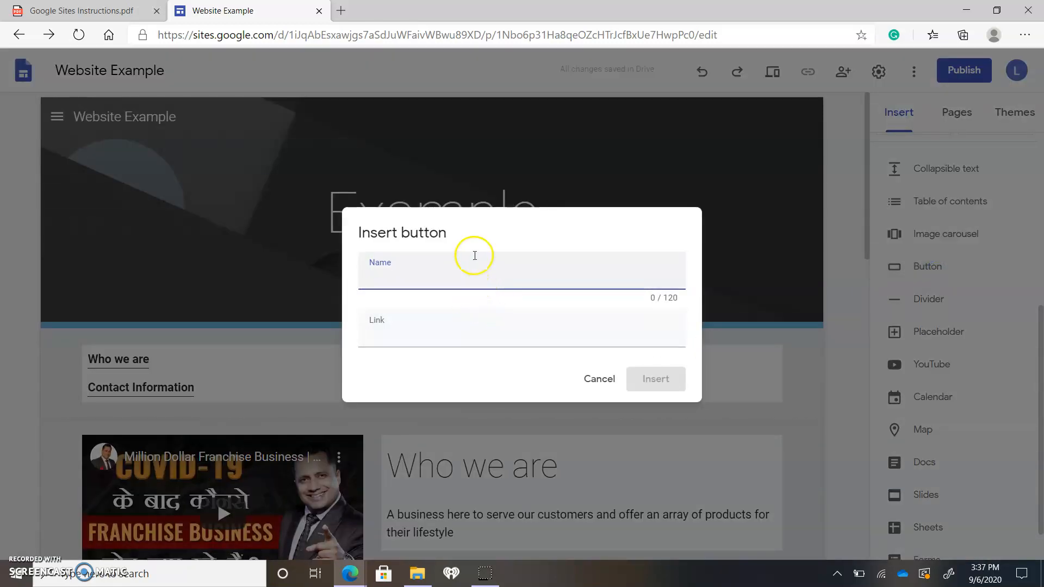
{"action": "left_click", "coordinate": [596, 379]}
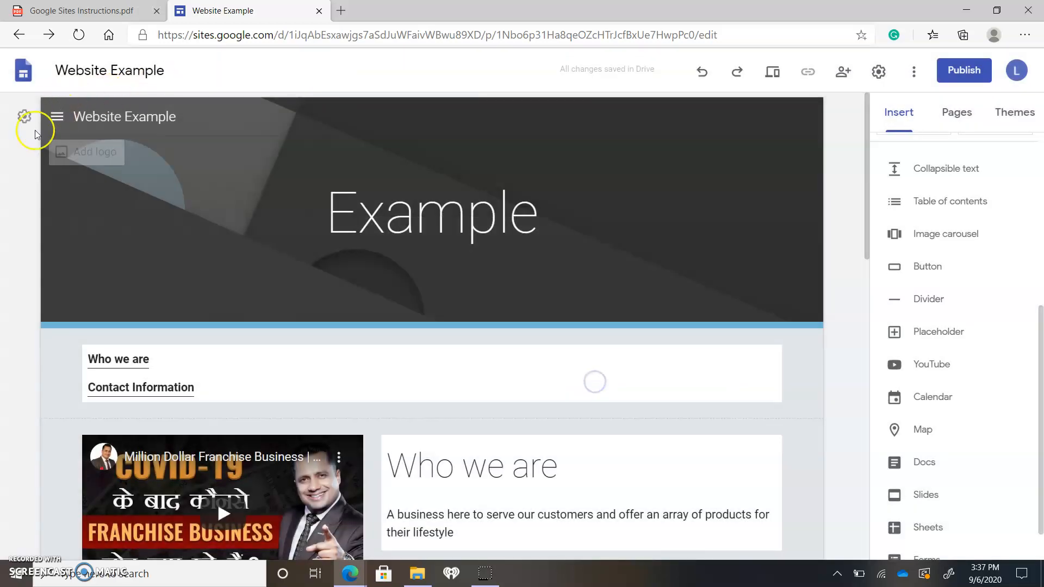
Switch to the Website Types page through the site's side navigation, then reopen and close the navigation there
{"action": "left_click", "coordinate": [59, 117]}
{"action": "left_click", "coordinate": [88, 186]}
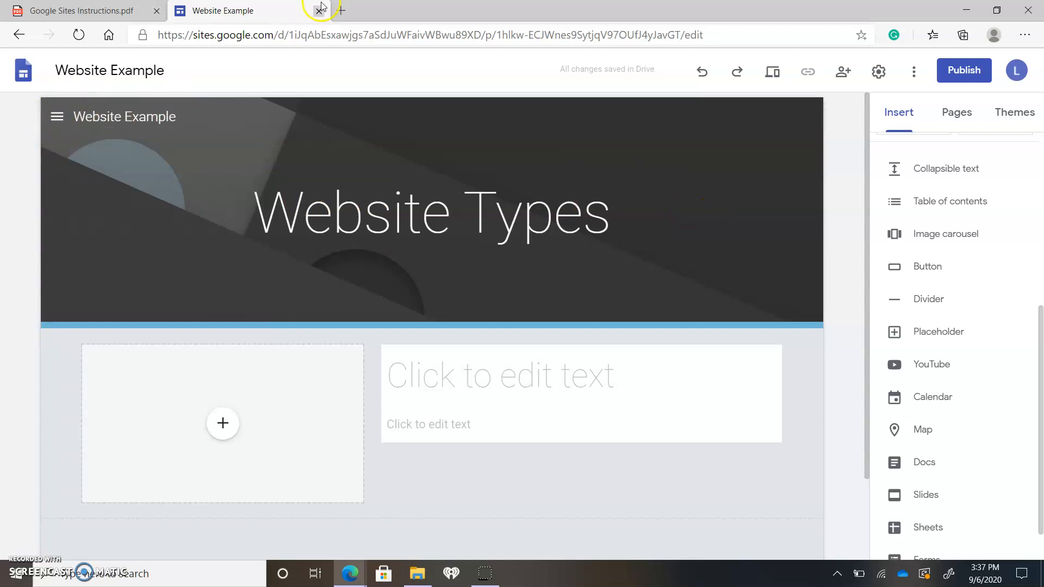
{"action": "left_click", "coordinate": [66, 117]}
{"action": "left_click", "coordinate": [408, 205]}
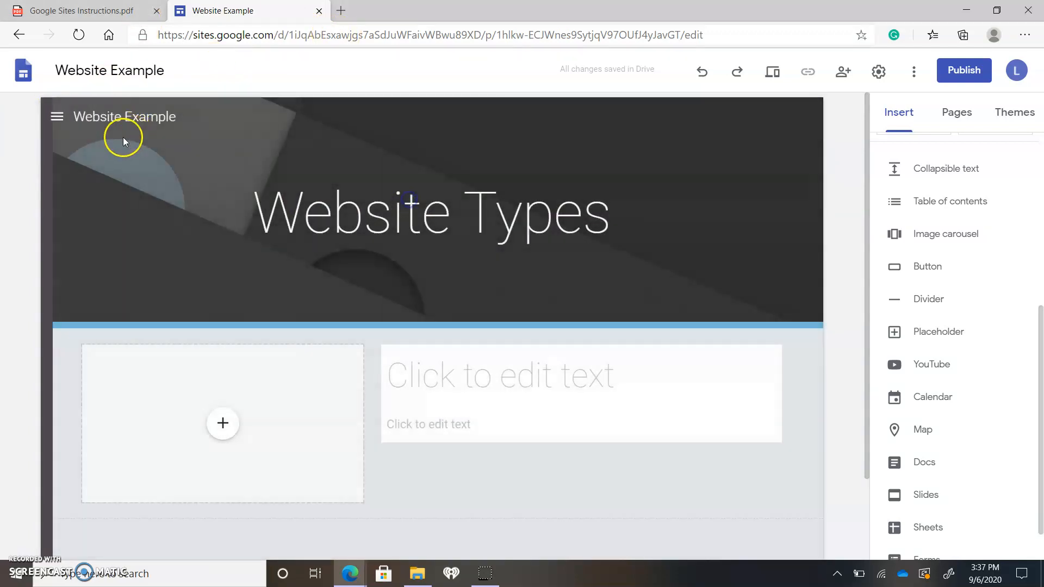
Return to the Home page through the site's side navigation, then glance at the instructions PDF and come back to the site editor
{"action": "left_click", "coordinate": [48, 124]}
{"action": "left_click", "coordinate": [84, 159]}
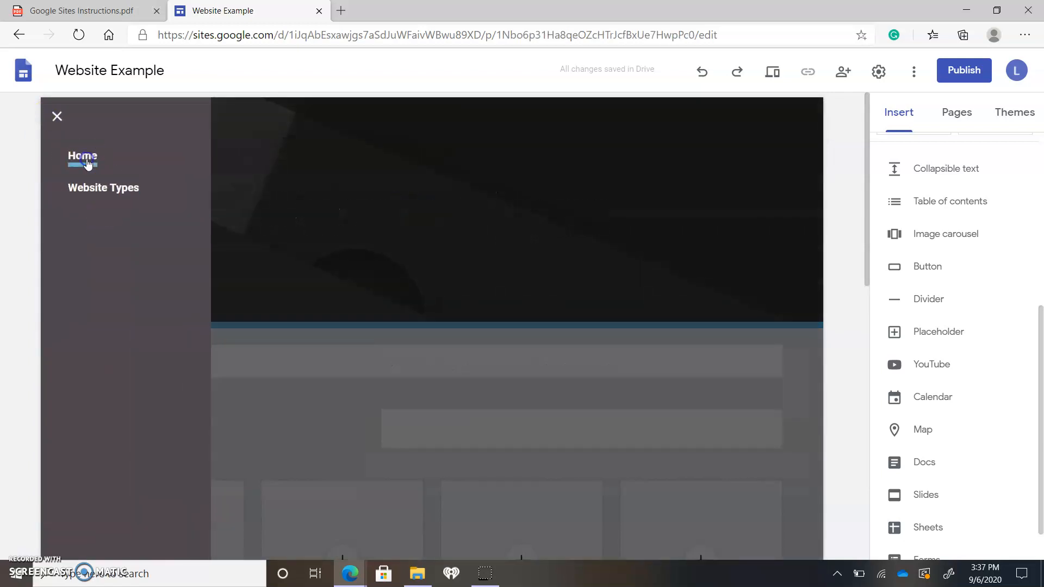
{"action": "left_click", "coordinate": [100, 8]}
{"action": "left_click", "coordinate": [337, 27]}
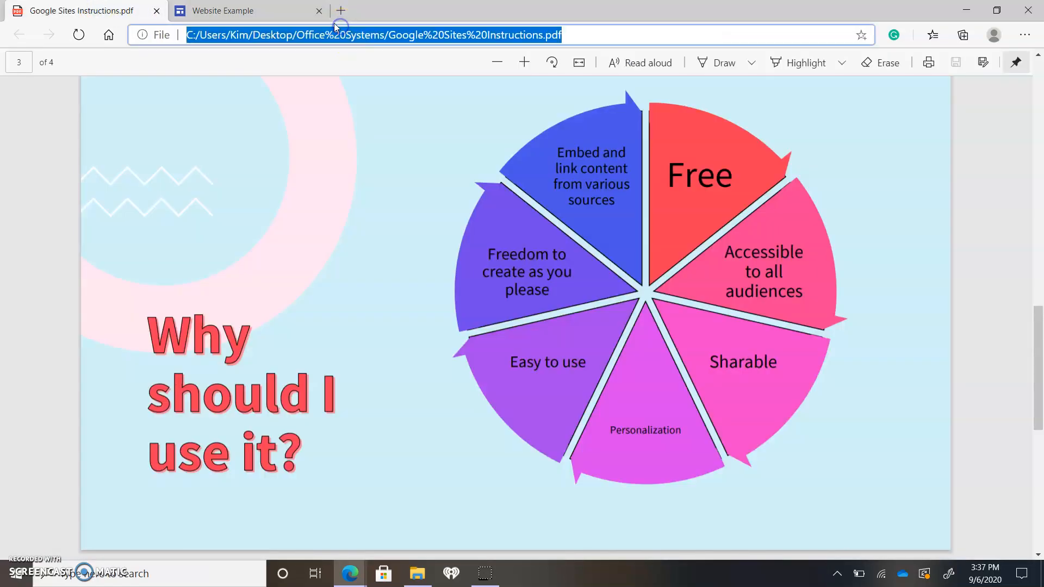
{"action": "left_click", "coordinate": [223, 10]}
Insert a button named "Presentation" at the end of the Home page, linked to the Google Sites page, and deselect it
{"action": "scroll", "coordinate": [426, 261], "scroll_direction": "down", "scroll_amount": 10}
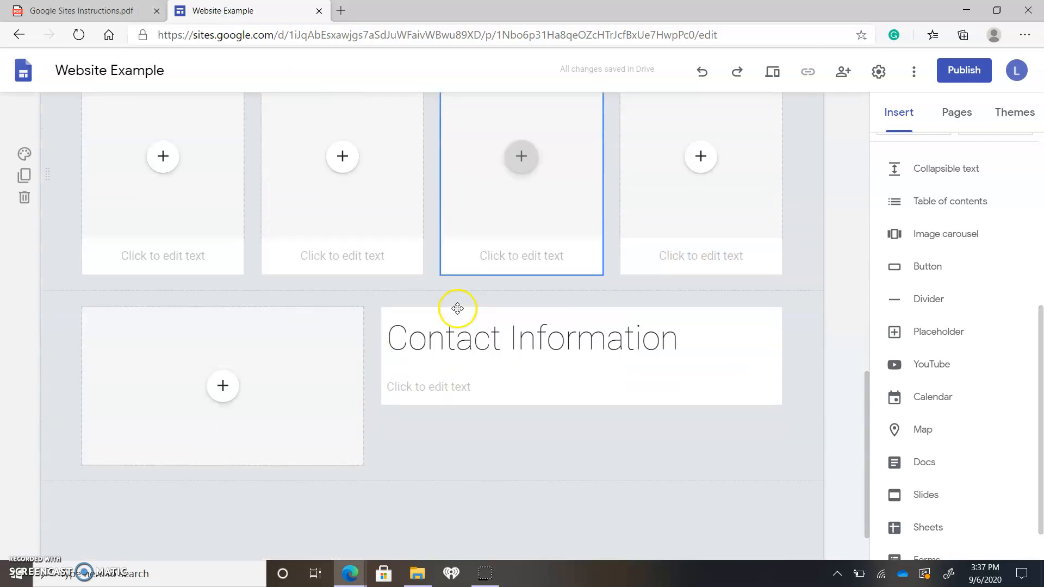
{"action": "left_click", "coordinate": [543, 274]}
{"action": "left_click", "coordinate": [924, 266]}
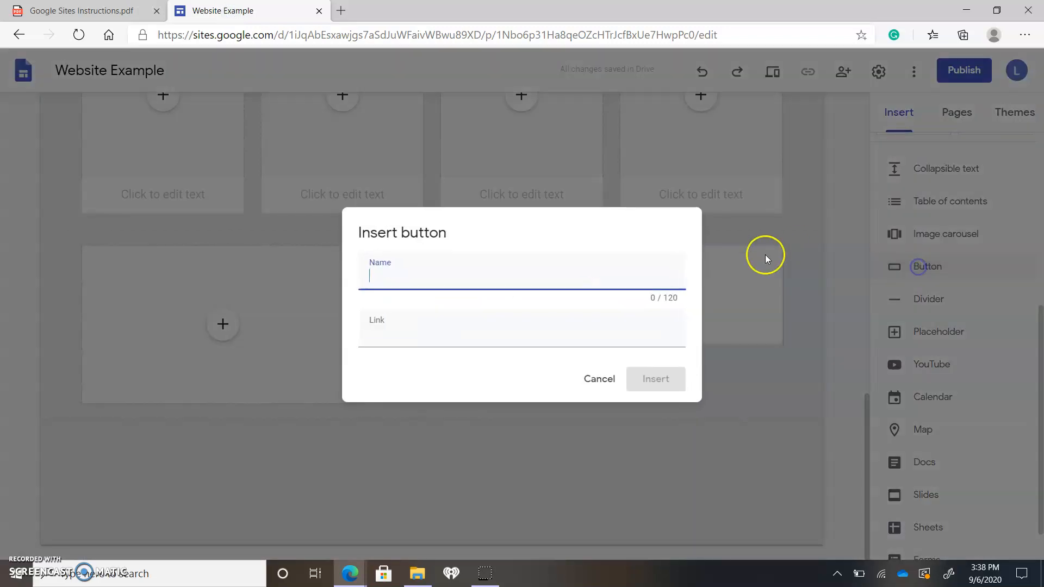
{"action": "type", "text": "Presentation"}
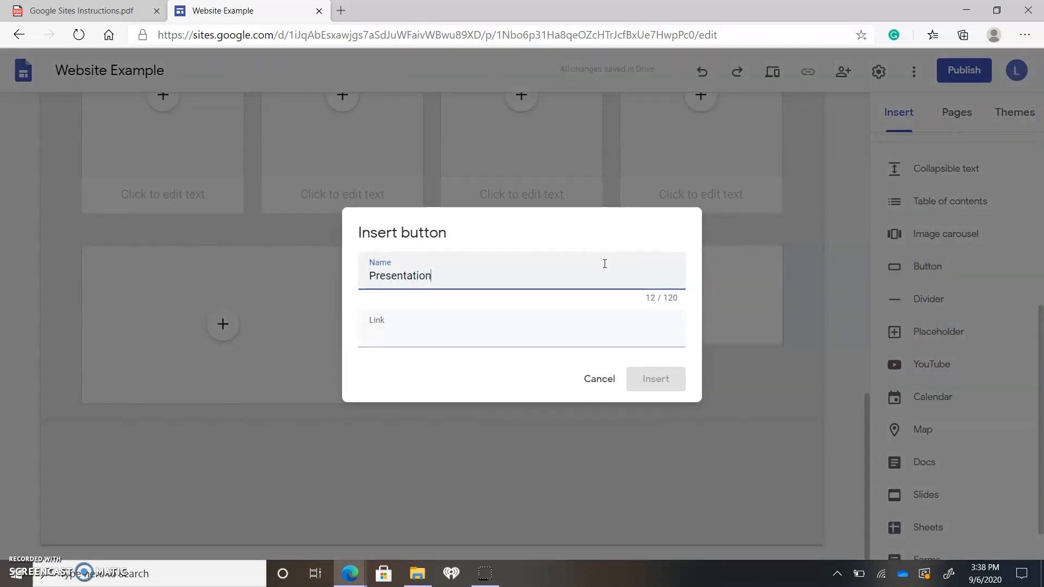
{"action": "key", "text": "Tab"}
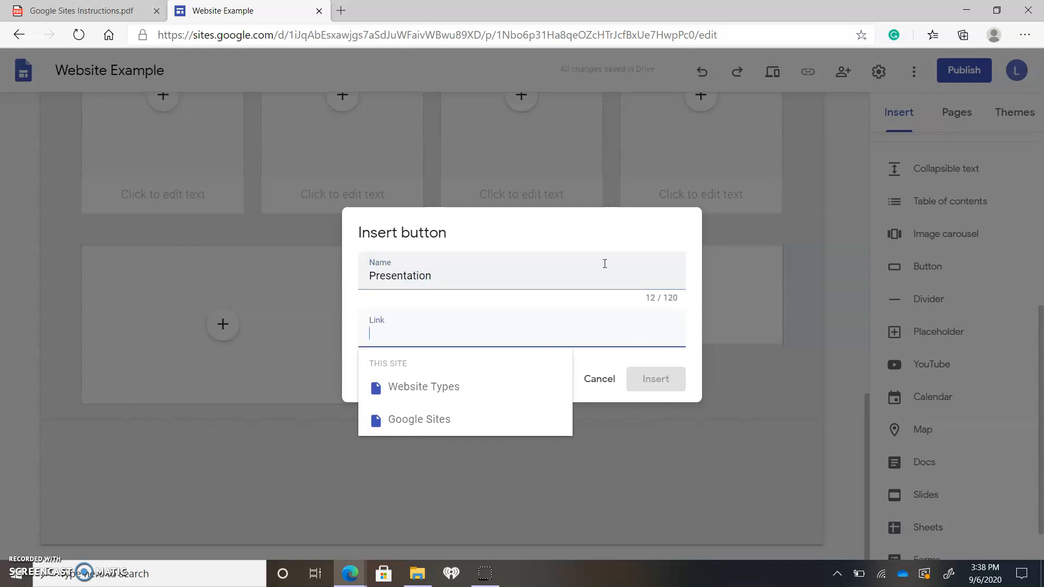
{"action": "left_click", "coordinate": [452, 419]}
{"action": "left_click", "coordinate": [638, 380]}
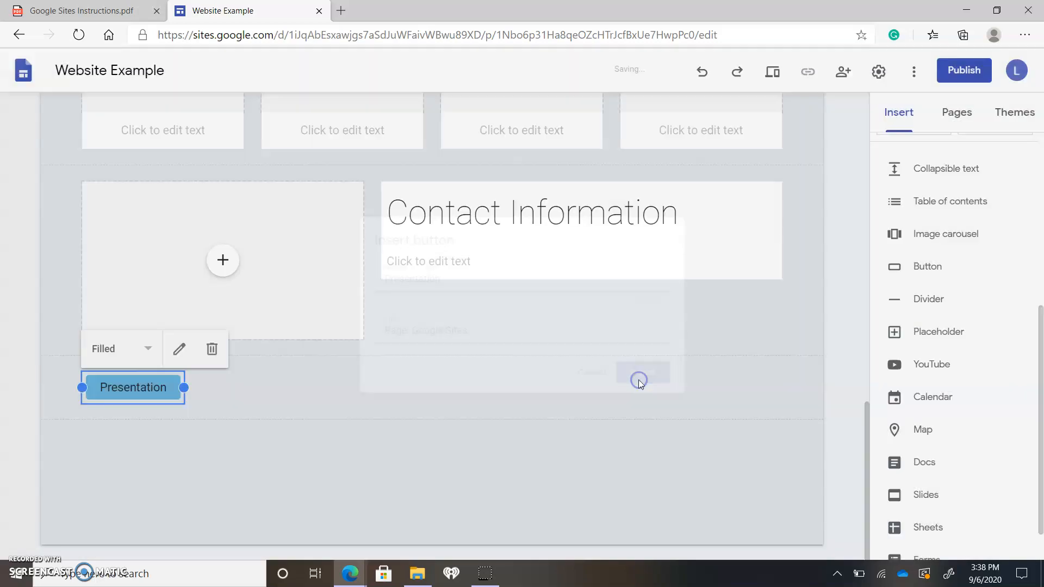
{"action": "left_click", "coordinate": [407, 380]}
{"action": "left_click", "coordinate": [108, 387]}
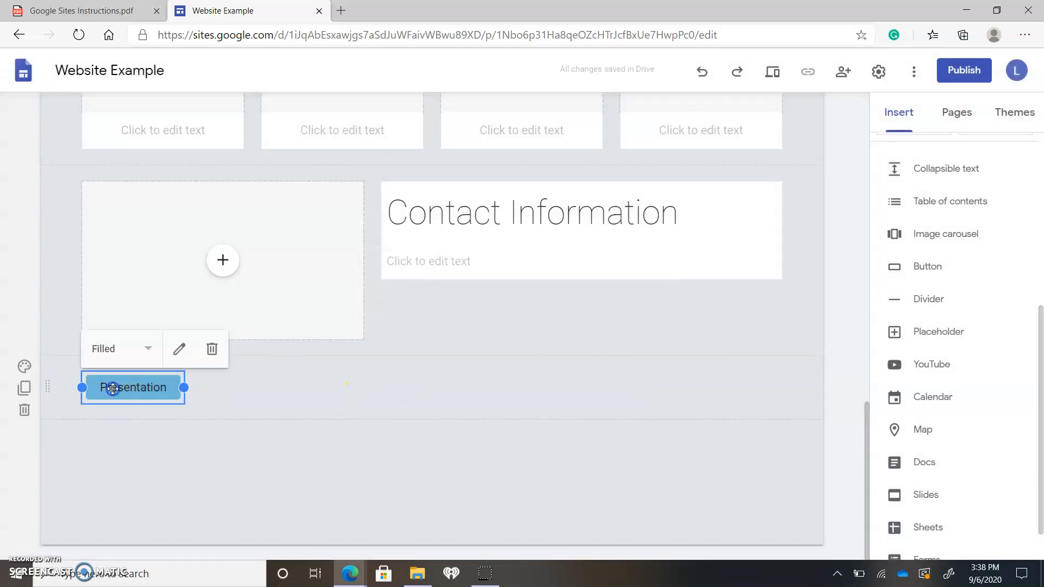
{"action": "left_click", "coordinate": [220, 400]}
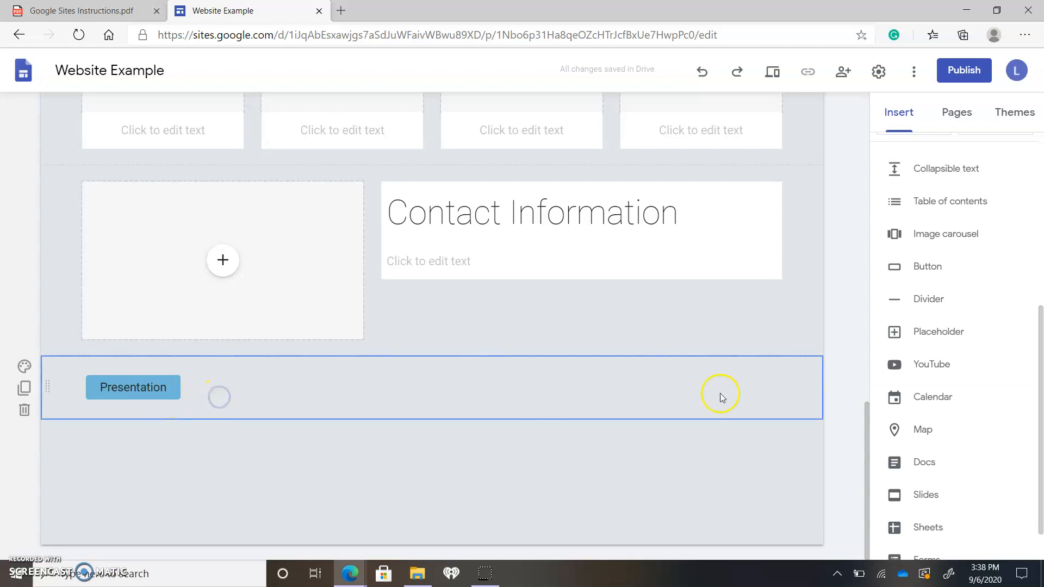
Preview the site at desktop size and try the "Who we are" and "Contact Information" links in the table of contents
{"action": "scroll", "coordinate": [818, 402], "scroll_direction": "up", "scroll_amount": 12}
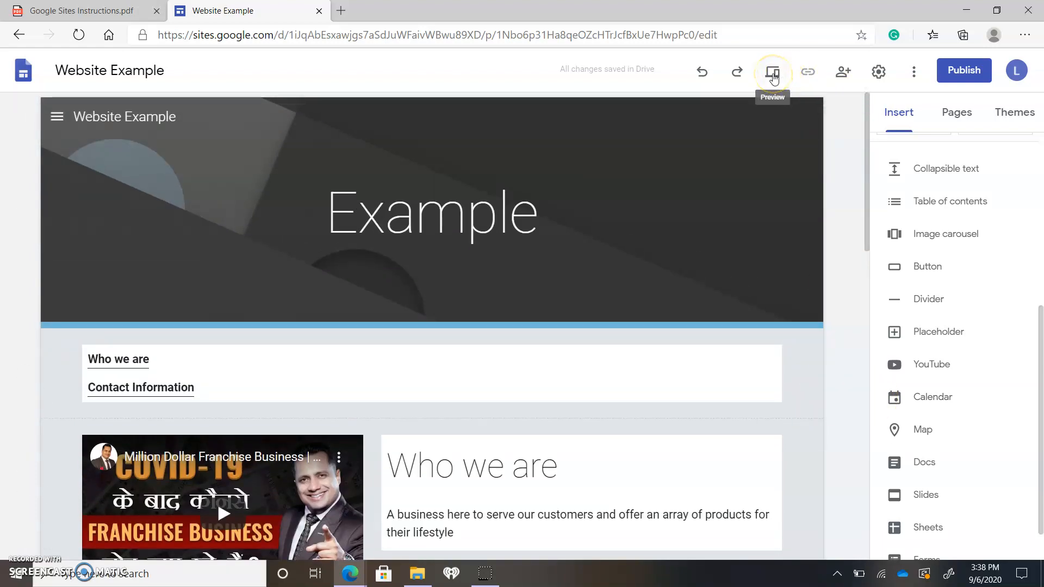
{"action": "left_click", "coordinate": [772, 74]}
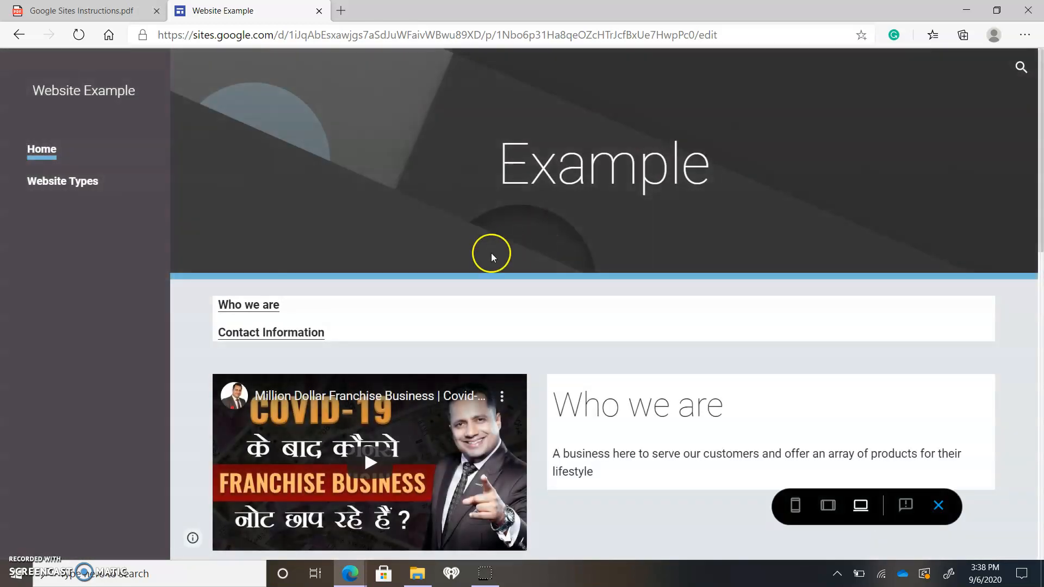
{"action": "scroll", "coordinate": [483, 315], "scroll_direction": "down", "scroll_amount": 1}
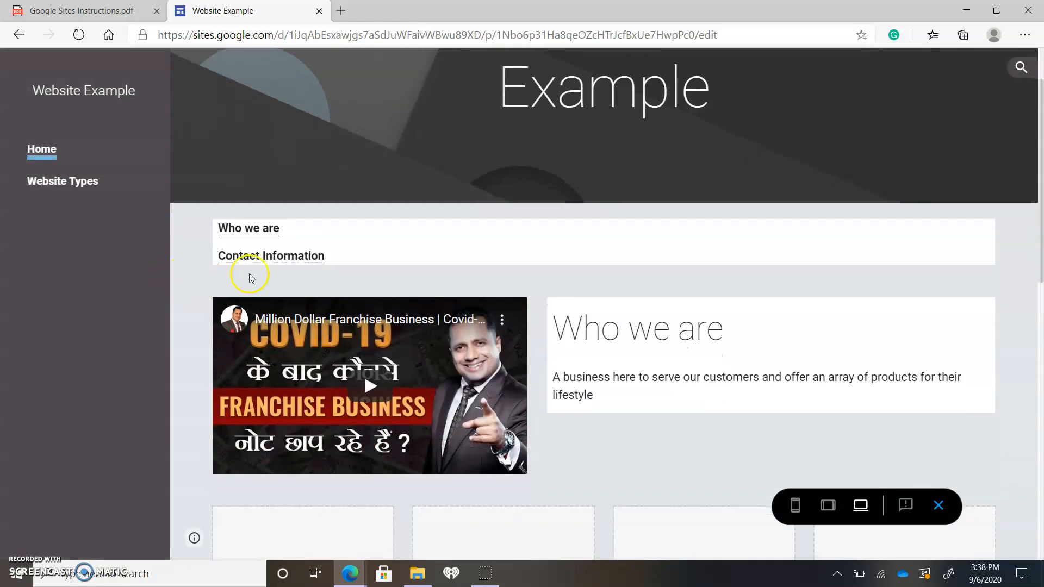
{"action": "left_click", "coordinate": [244, 232]}
{"action": "left_click", "coordinate": [270, 254]}
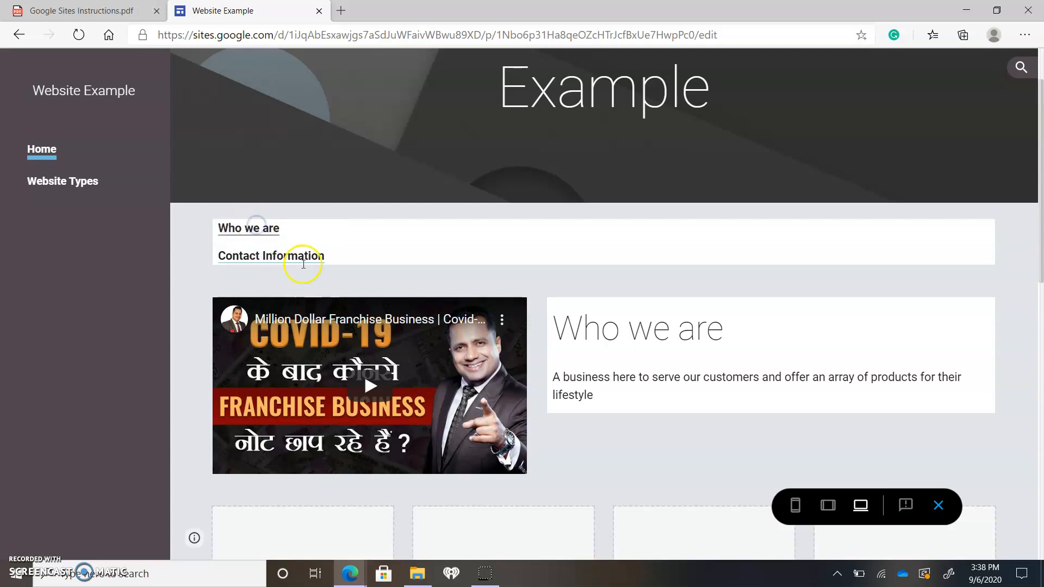
{"action": "scroll", "coordinate": [312, 250], "scroll_direction": "up", "scroll_amount": 1}
{"action": "scroll", "coordinate": [566, 348], "scroll_direction": "down", "scroll_amount": 3}
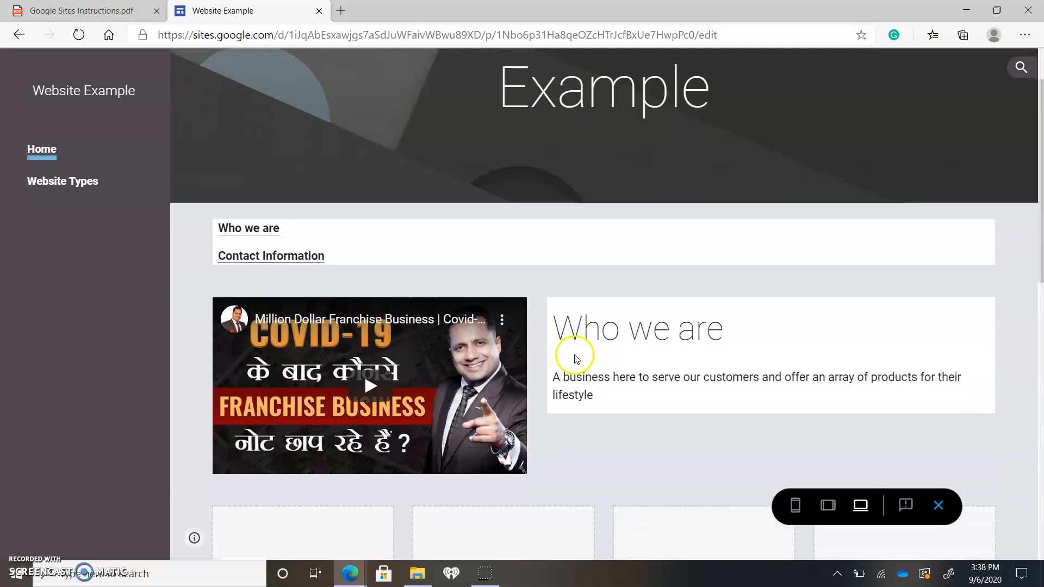
Follow the Presentation button at the end of the previewed page, then return to the Home page
{"action": "scroll", "coordinate": [575, 358], "scroll_direction": "down", "scroll_amount": 5}
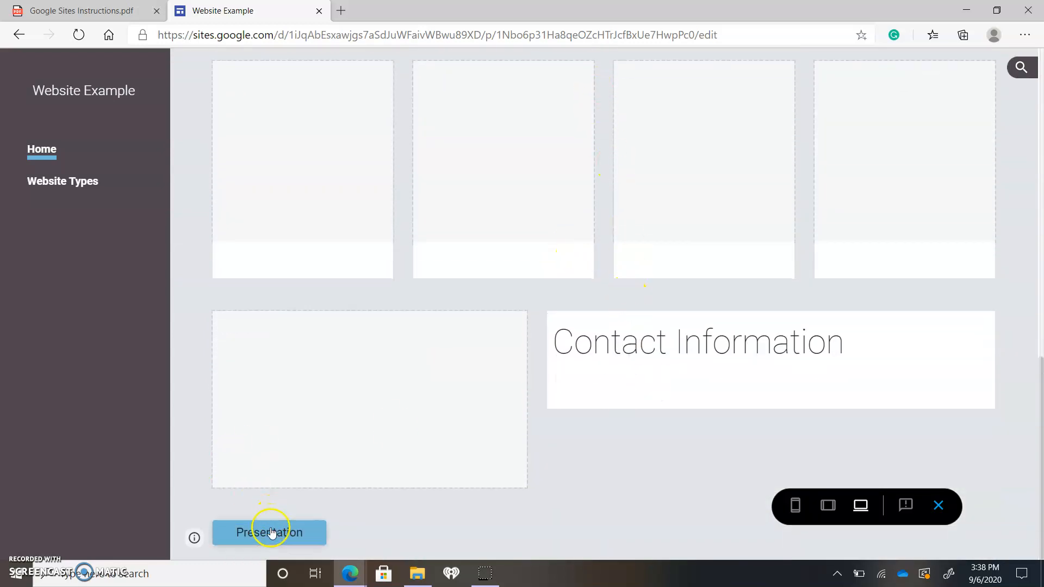
{"action": "left_click", "coordinate": [291, 535]}
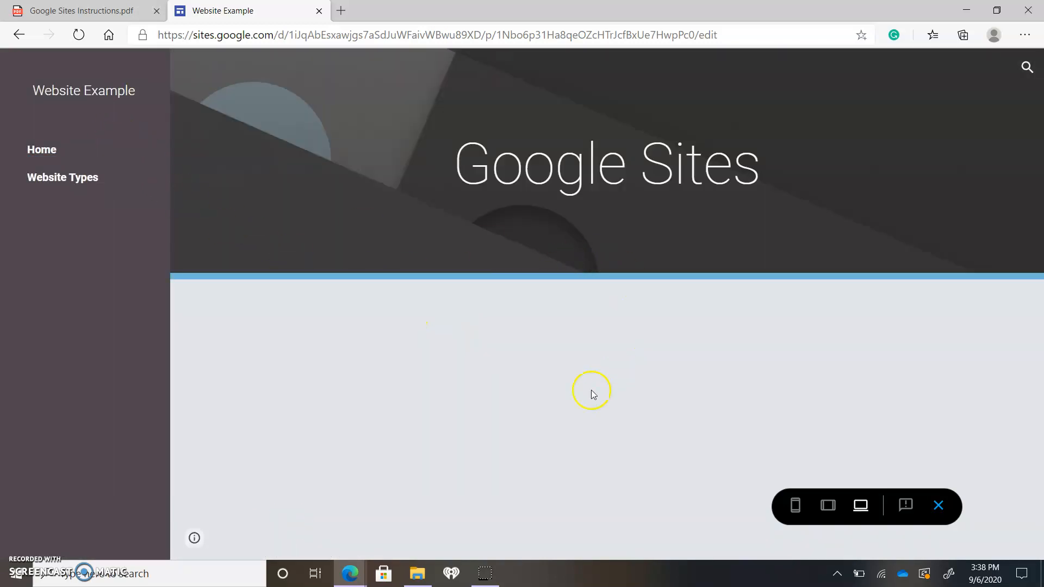
{"action": "left_click", "coordinate": [44, 150]}
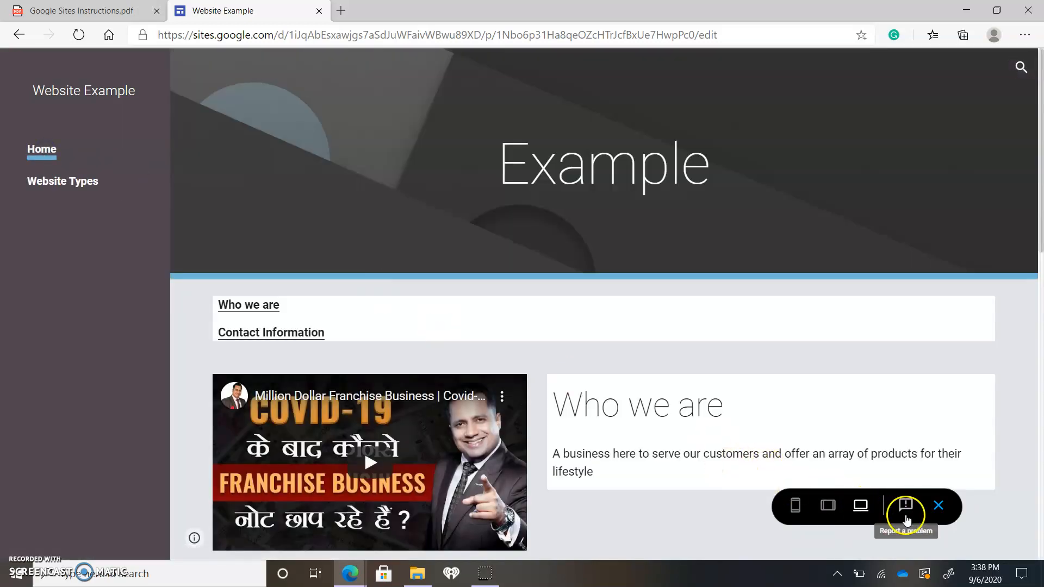
Preview the site at tablet size, review the Home page, then visit Website Types through the navigation and return to Home
{"action": "left_click", "coordinate": [826, 509]}
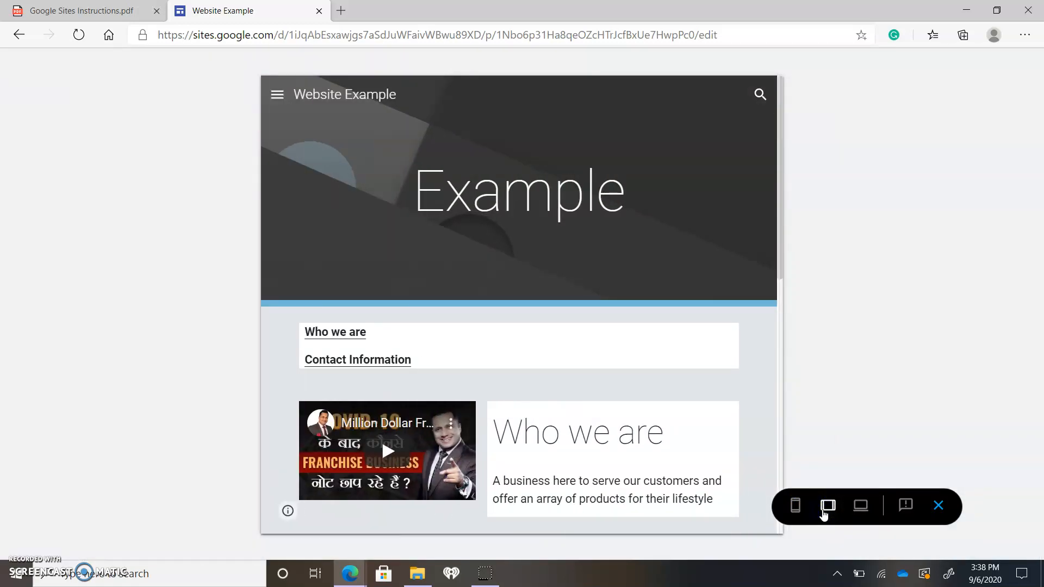
{"action": "scroll", "coordinate": [598, 341], "scroll_direction": "down", "scroll_amount": 10}
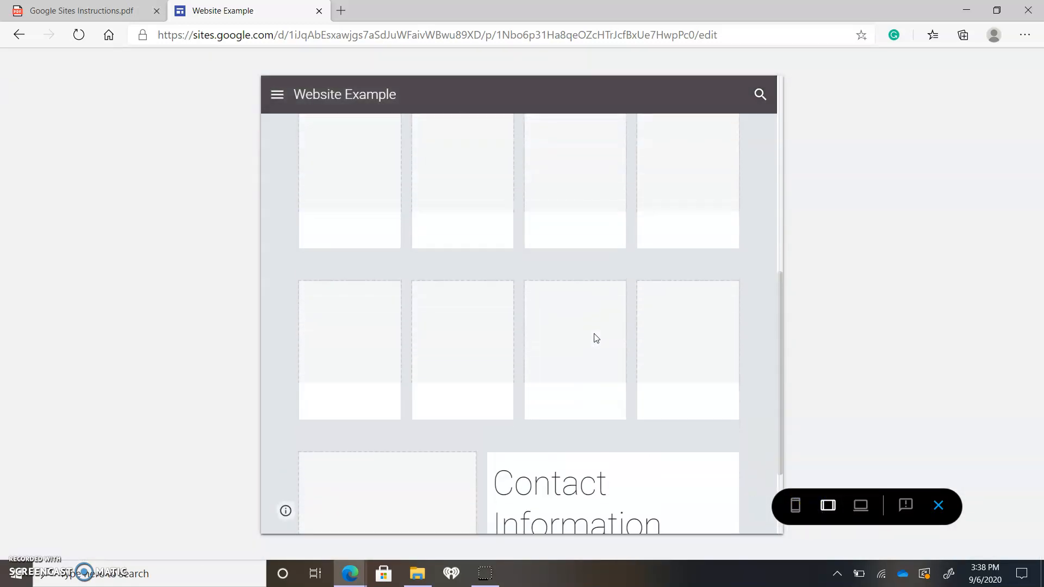
{"action": "scroll", "coordinate": [595, 338], "scroll_direction": "down", "scroll_amount": 2}
{"action": "scroll", "coordinate": [509, 375], "scroll_direction": "up", "scroll_amount": 12}
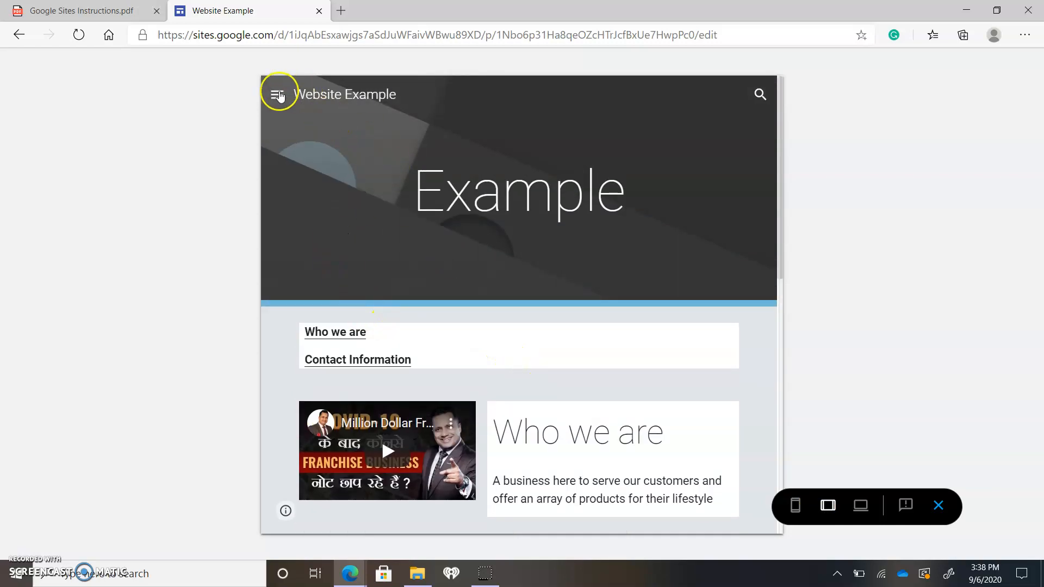
{"action": "left_click", "coordinate": [277, 96]}
{"action": "left_click", "coordinate": [326, 169]}
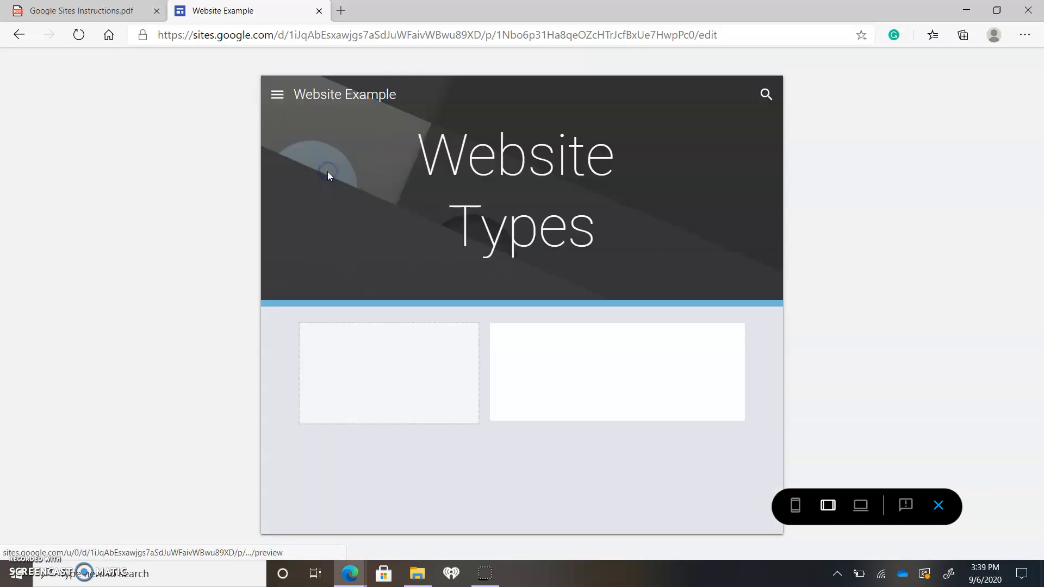
{"action": "left_click", "coordinate": [278, 96]}
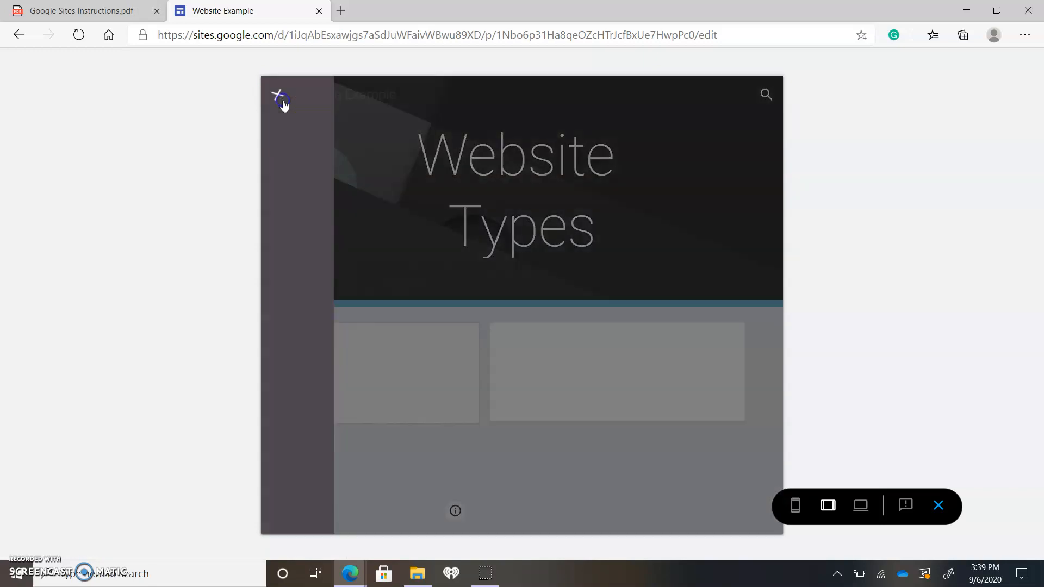
{"action": "left_click", "coordinate": [295, 136]}
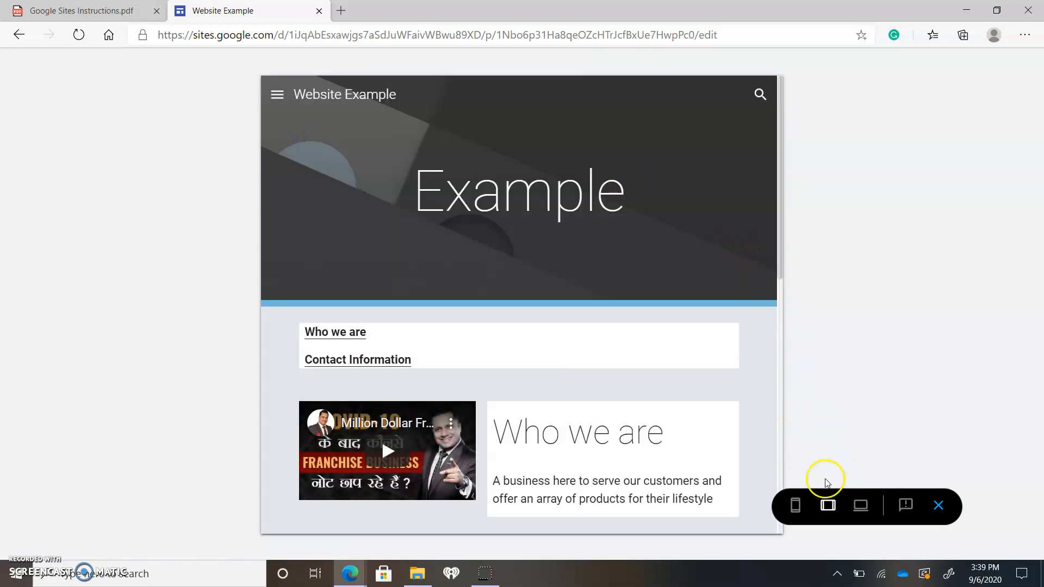
Preview the site at phone size, review how the Home page sections stack from beginning to end, and exit the preview
{"action": "left_click", "coordinate": [794, 502]}
{"action": "scroll", "coordinate": [543, 226], "scroll_direction": "down", "scroll_amount": 10}
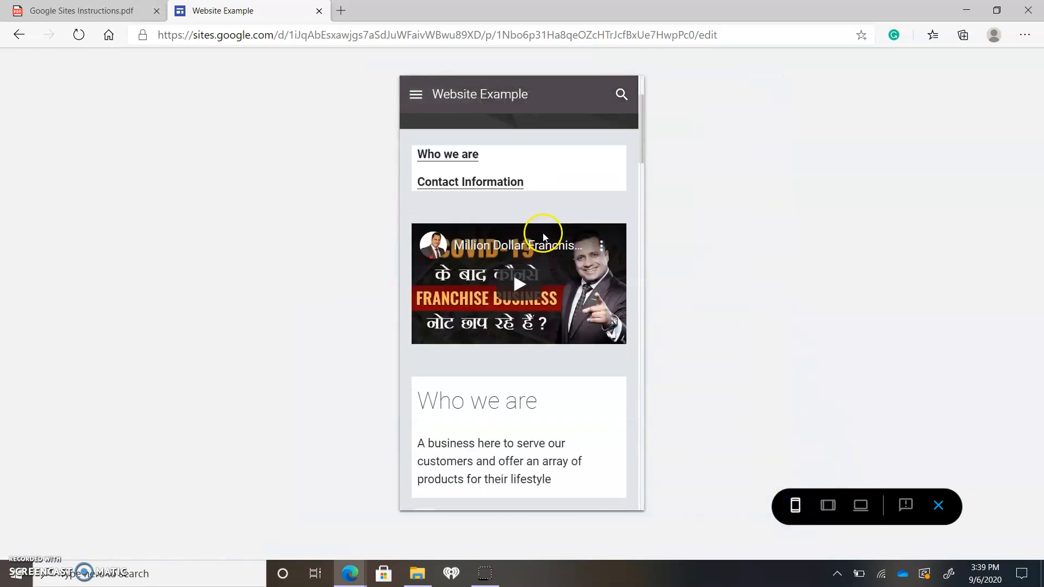
{"action": "scroll", "coordinate": [558, 262], "scroll_direction": "down", "scroll_amount": 3}
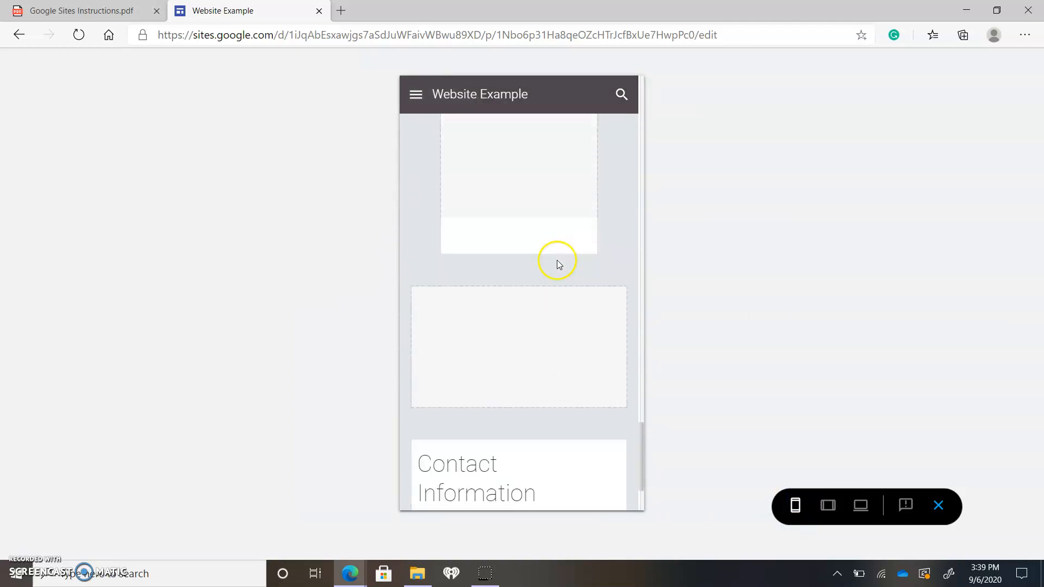
{"action": "scroll", "coordinate": [522, 321], "scroll_direction": "up", "scroll_amount": 10}
{"action": "scroll", "coordinate": [523, 319], "scroll_direction": "up", "scroll_amount": 8}
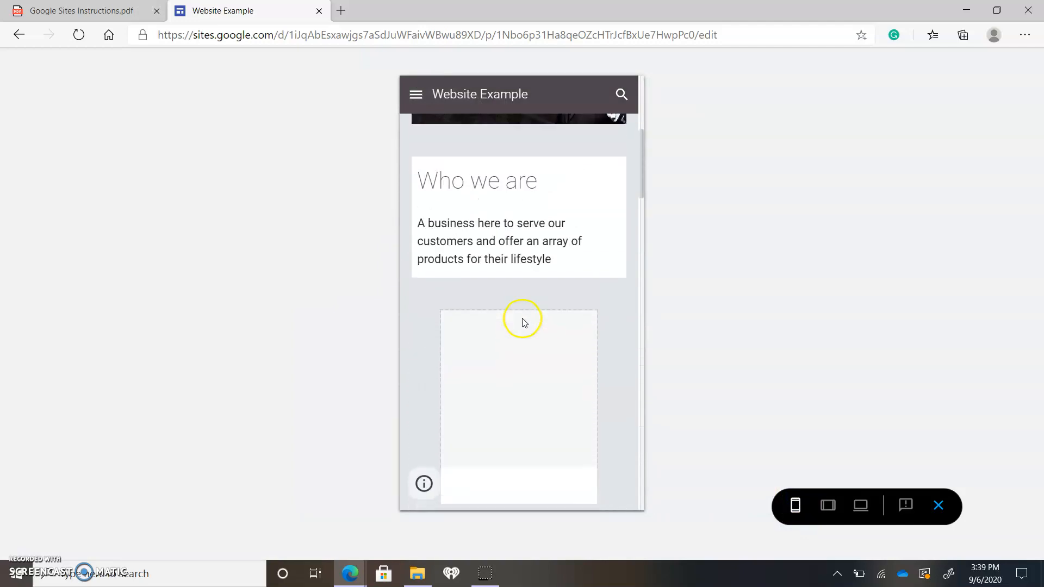
{"action": "scroll", "coordinate": [523, 315], "scroll_direction": "down", "scroll_amount": 5}
{"action": "scroll", "coordinate": [525, 319], "scroll_direction": "down", "scroll_amount": 8}
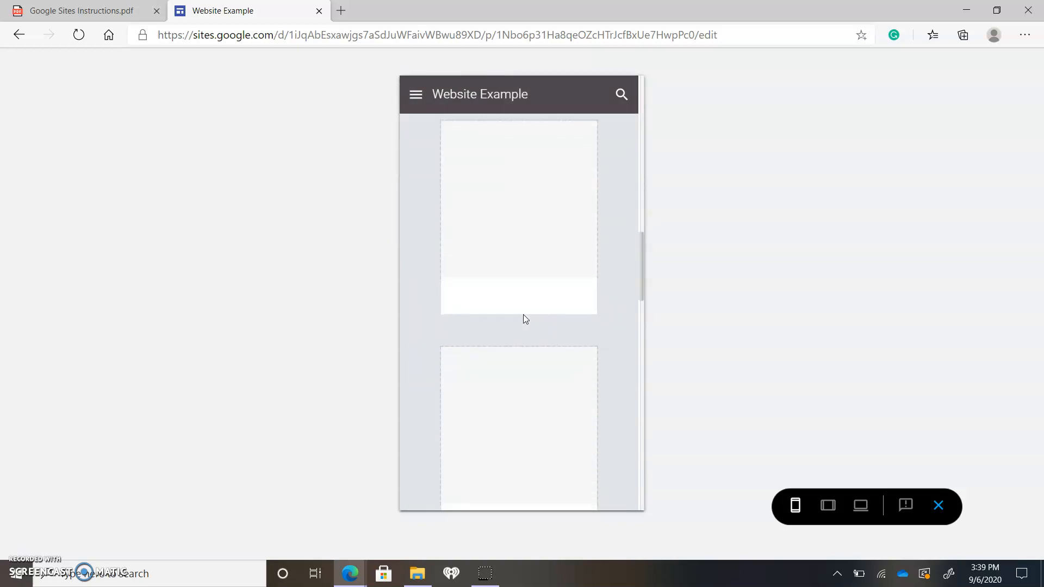
{"action": "scroll", "coordinate": [525, 318], "scroll_direction": "up", "scroll_amount": 1}
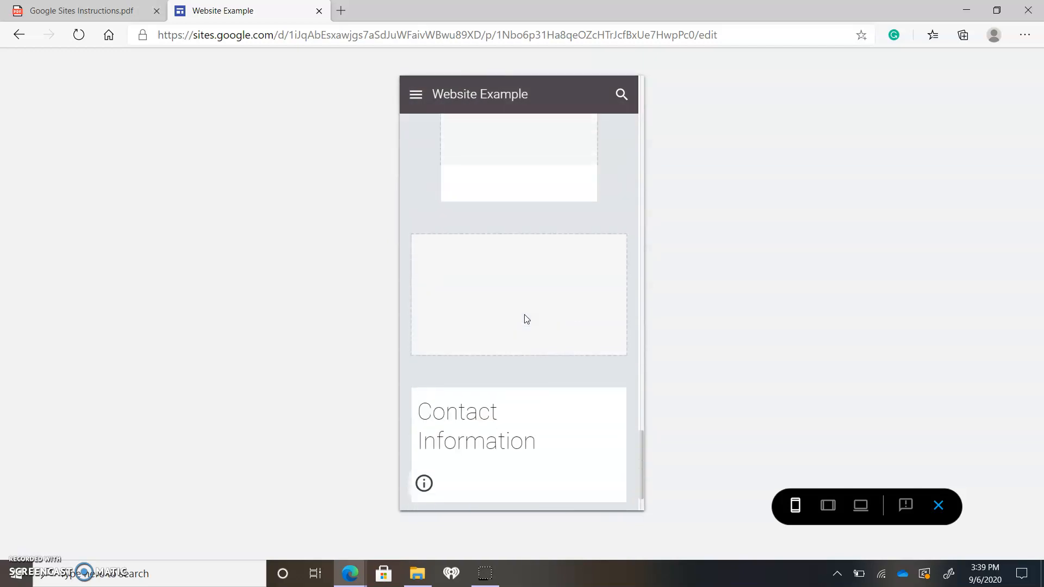
{"action": "scroll", "coordinate": [554, 310], "scroll_direction": "up", "scroll_amount": 6}
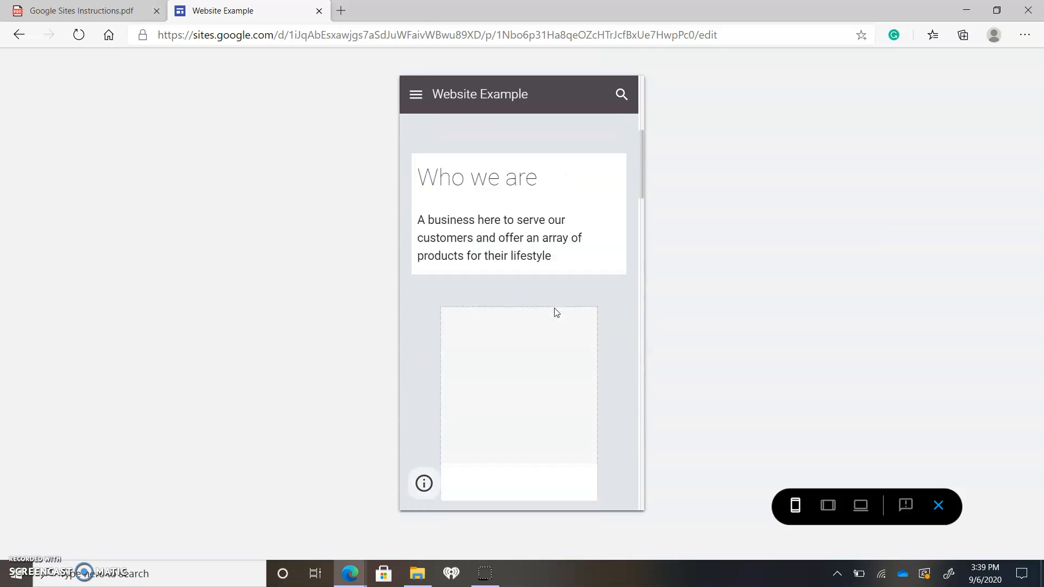
{"action": "scroll", "coordinate": [555, 310], "scroll_direction": "up", "scroll_amount": 5}
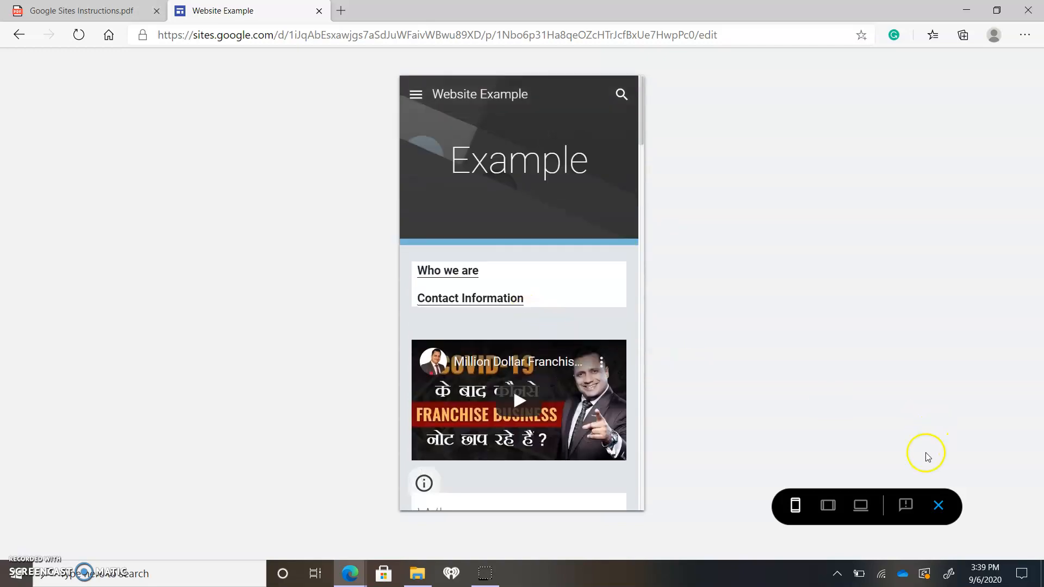
{"action": "left_click", "coordinate": [939, 506]}
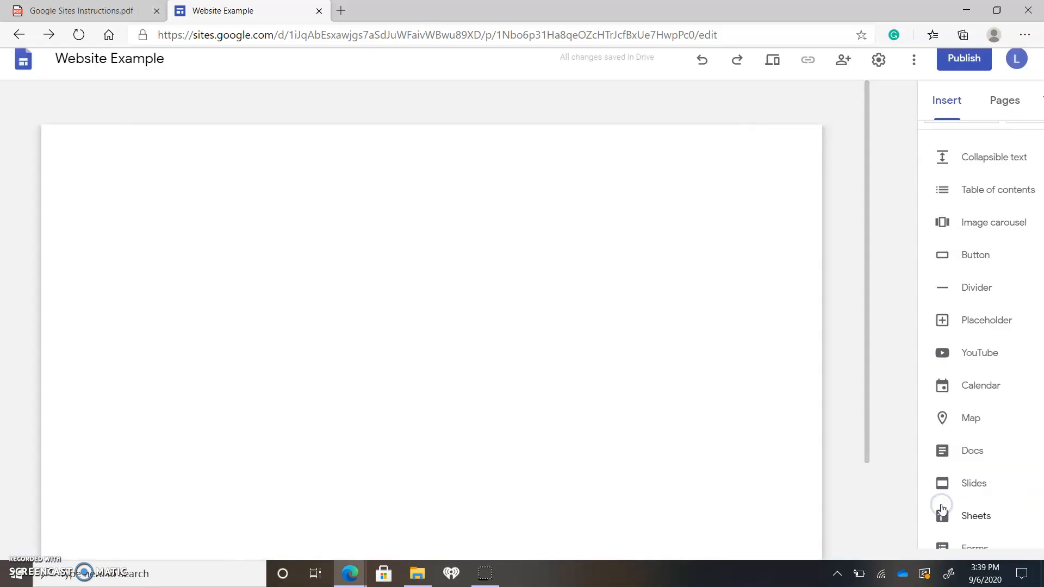
Leave the Website Example site for the Sites start page and open the existing ePortfolio site from the recent sites
{"action": "scroll", "coordinate": [891, 326], "scroll_direction": "up", "scroll_amount": 5}
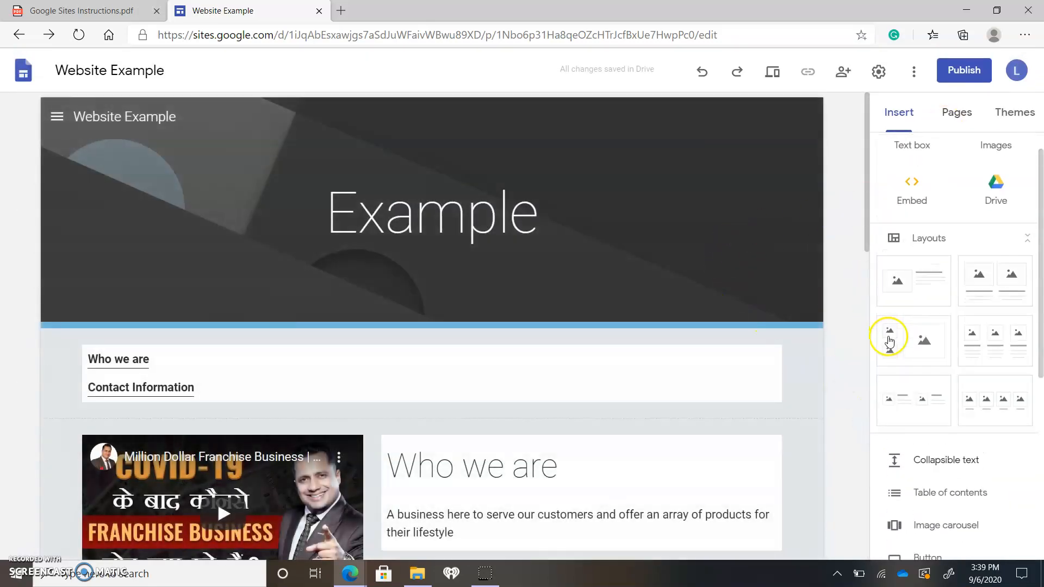
{"action": "scroll", "coordinate": [962, 245], "scroll_direction": "down", "scroll_amount": 2}
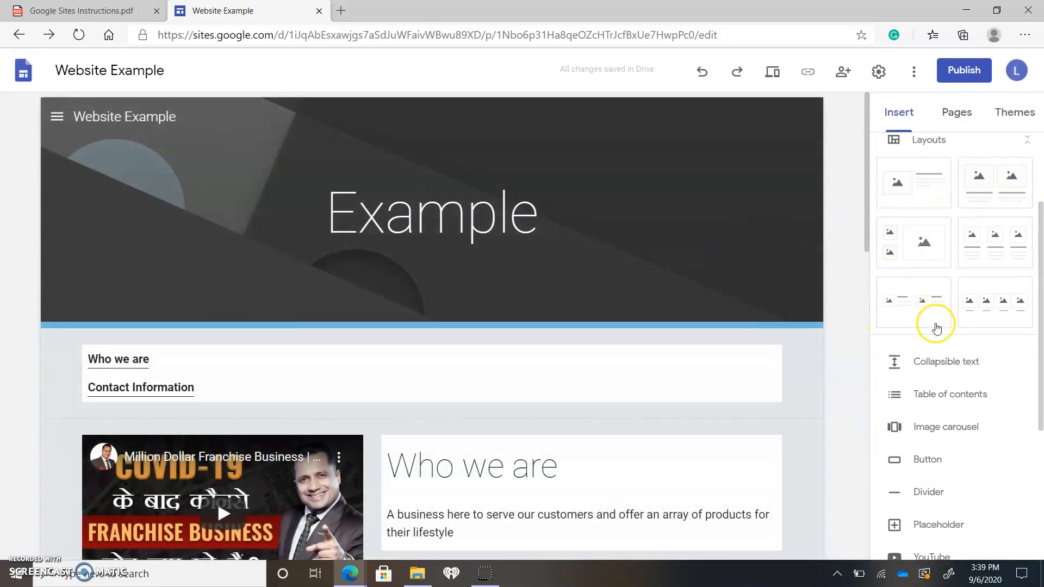
{"action": "scroll", "coordinate": [902, 358], "scroll_direction": "up", "scroll_amount": 2}
{"action": "left_click", "coordinate": [22, 69]}
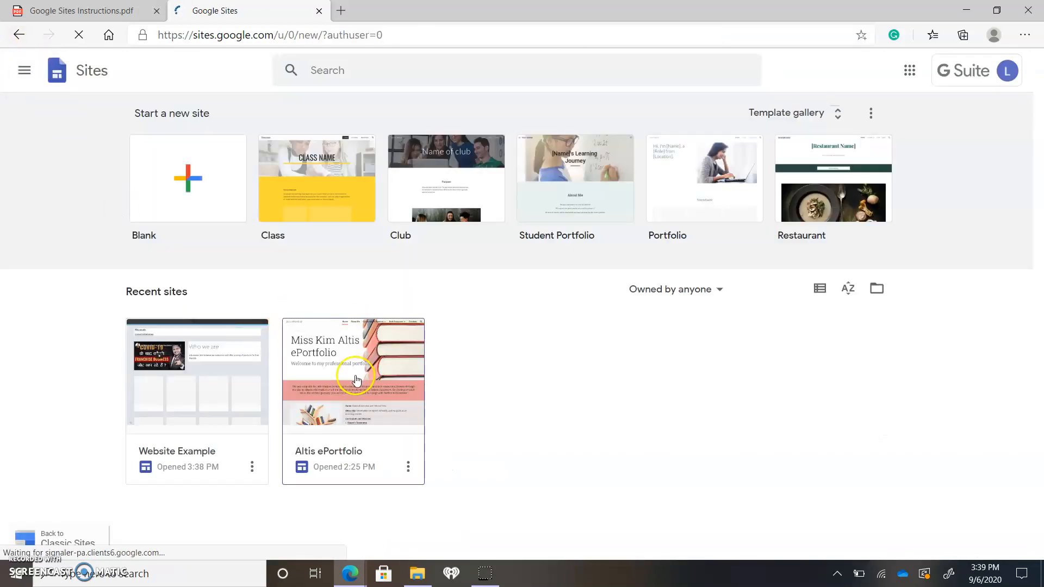
{"action": "left_click", "coordinate": [356, 377]}
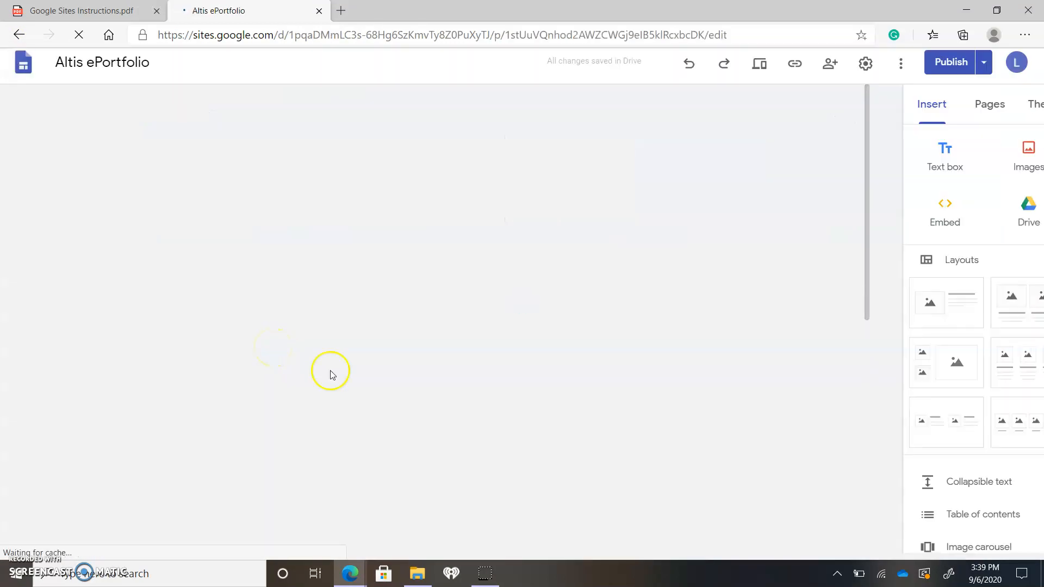
Look over the ePortfolio's Home page in the editor, from the header through the welcome text and section glossary
{"action": "scroll", "coordinate": [603, 310], "scroll_direction": "down", "scroll_amount": 10}
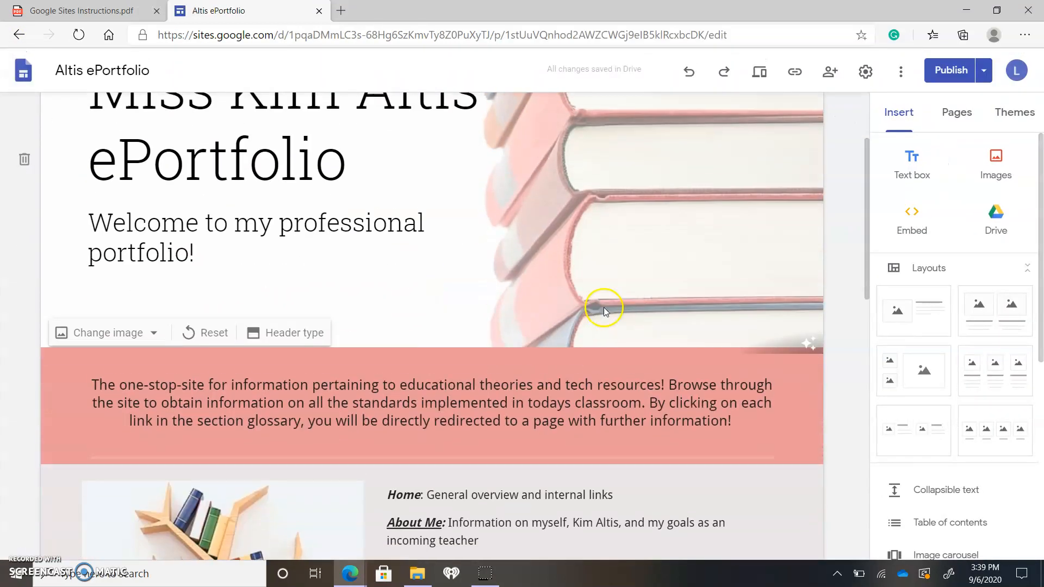
{"action": "scroll", "coordinate": [467, 215], "scroll_direction": "up", "scroll_amount": 3}
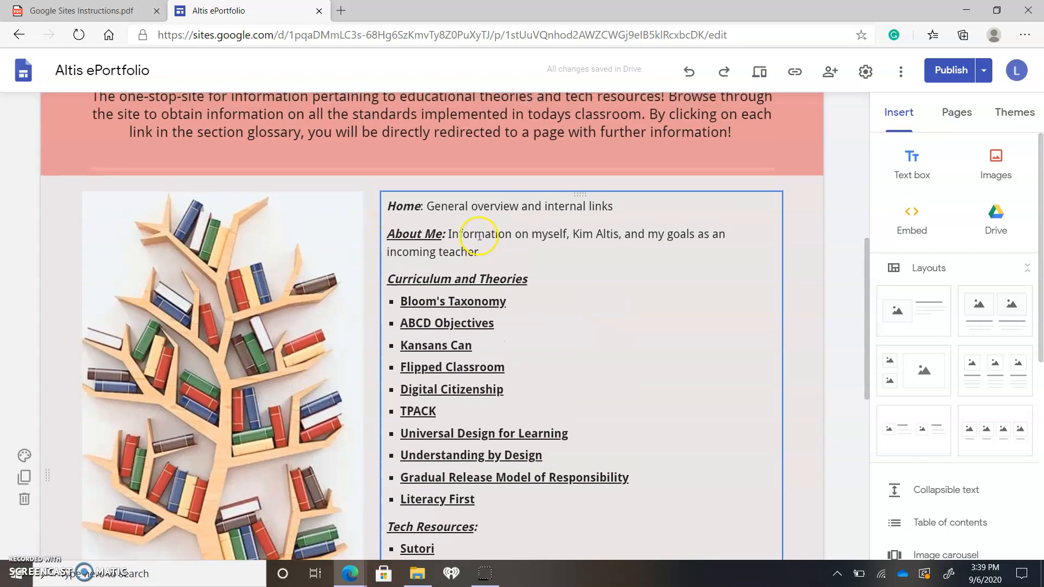
{"action": "scroll", "coordinate": [443, 252], "scroll_direction": "down", "scroll_amount": 5}
{"action": "scroll", "coordinate": [590, 129], "scroll_direction": "up", "scroll_amount": 12}
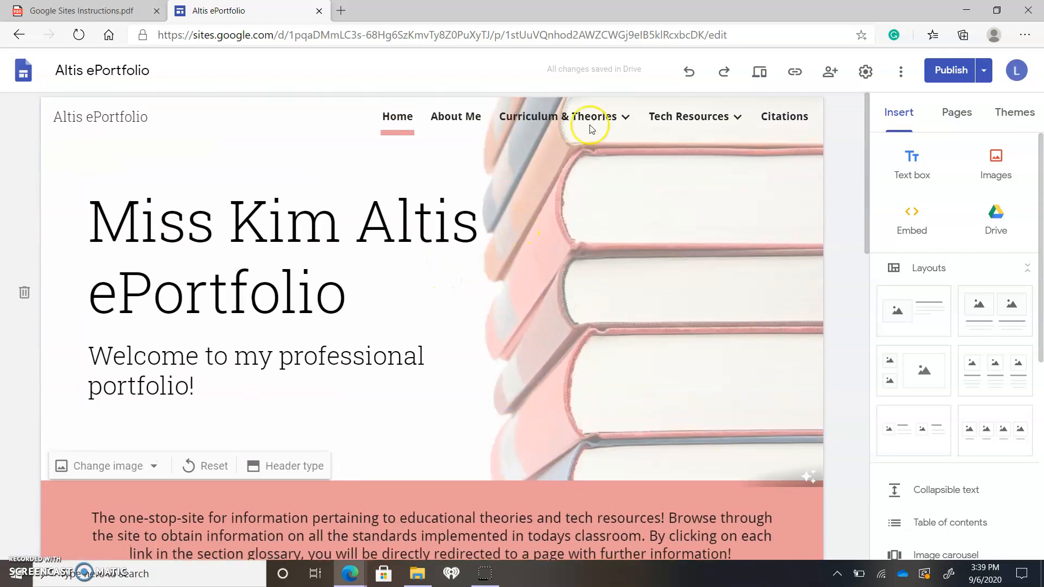
Preview the ePortfolio at large-screen size and review the Home page's welcome text and linked section glossary
{"action": "left_click", "coordinate": [759, 73]}
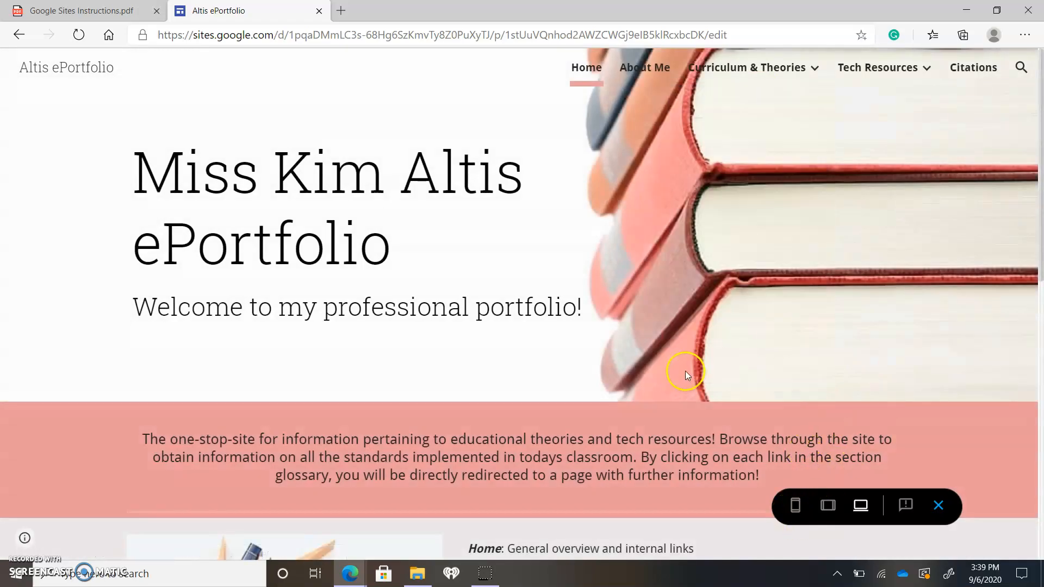
{"action": "scroll", "coordinate": [478, 270], "scroll_direction": "down", "scroll_amount": 5}
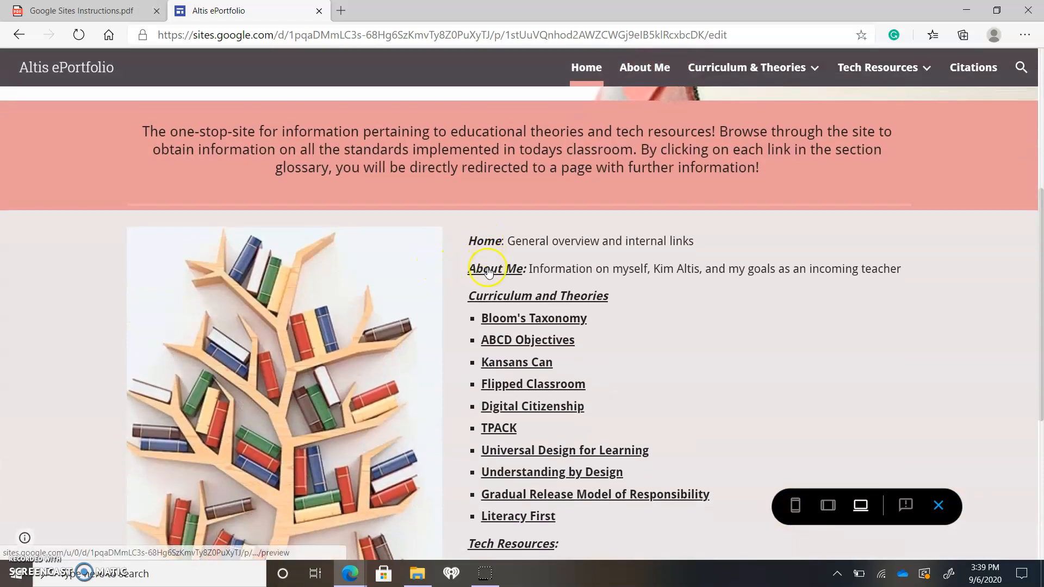
{"action": "scroll", "coordinate": [504, 352], "scroll_direction": "down", "scroll_amount": 6}
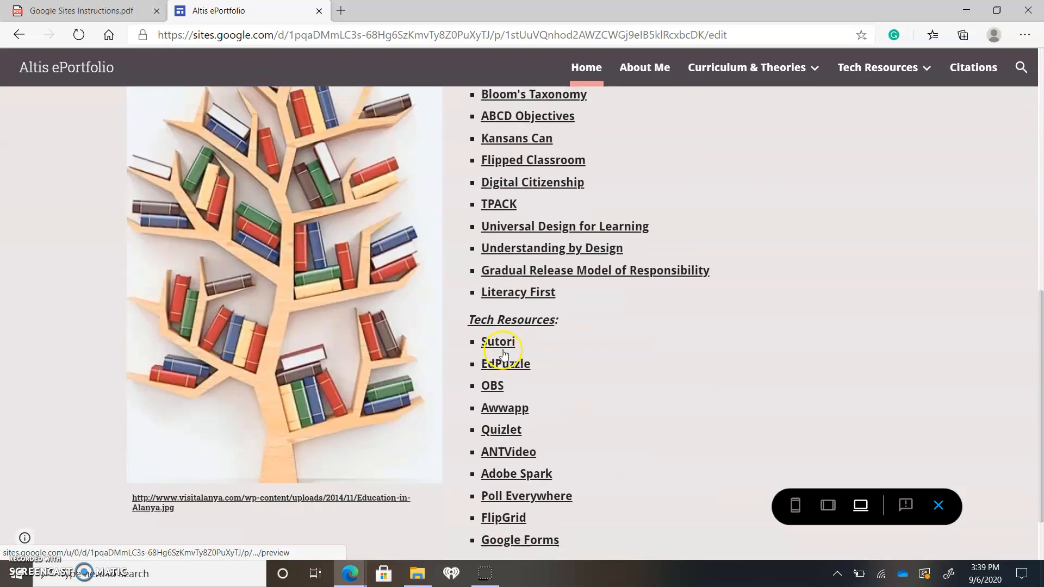
{"action": "scroll", "coordinate": [518, 361], "scroll_direction": "up", "scroll_amount": 3}
{"action": "scroll", "coordinate": [508, 340], "scroll_direction": "up", "scroll_amount": 7}
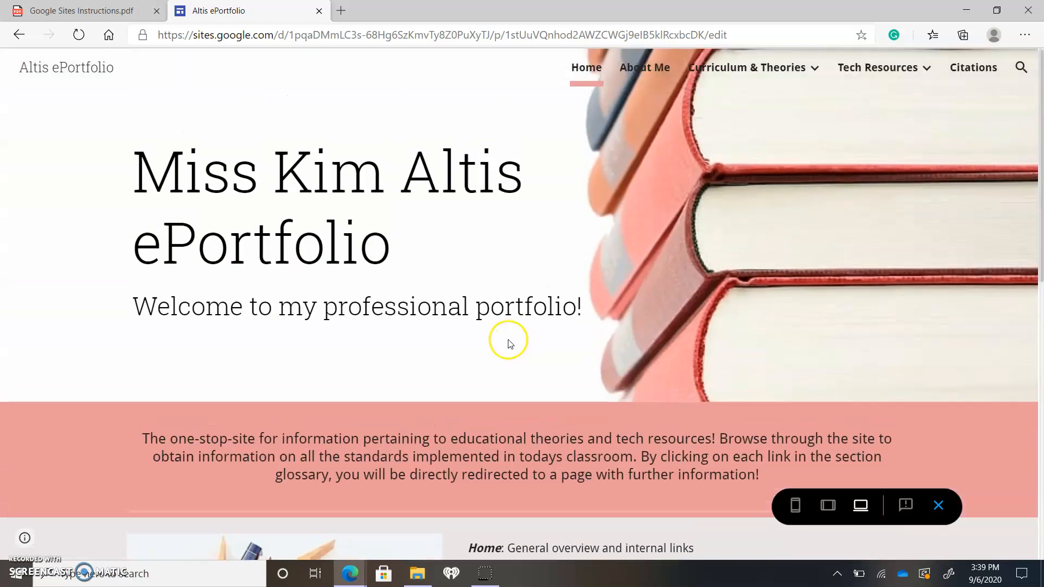
{"action": "scroll", "coordinate": [517, 340], "scroll_direction": "down", "scroll_amount": 10}
{"action": "scroll", "coordinate": [508, 344], "scroll_direction": "up", "scroll_amount": 6}
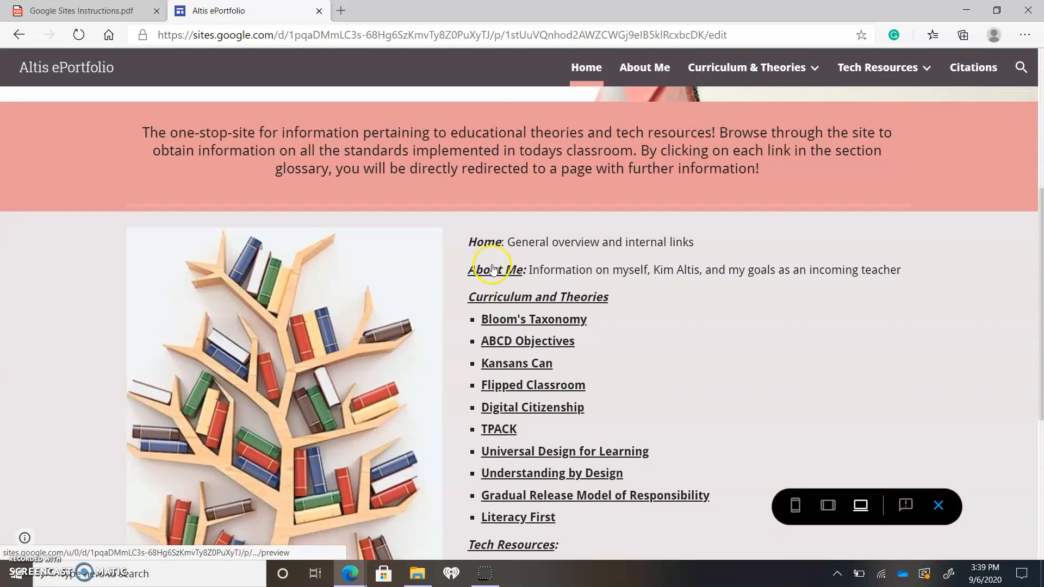
Follow the About Me link in the Home page glossary and review that page
{"action": "left_click", "coordinate": [499, 274]}
{"action": "scroll", "coordinate": [478, 303], "scroll_direction": "down", "scroll_amount": 8}
{"action": "scroll", "coordinate": [470, 310], "scroll_direction": "up", "scroll_amount": 4}
{"action": "scroll", "coordinate": [470, 311], "scroll_direction": "up", "scroll_amount": 4}
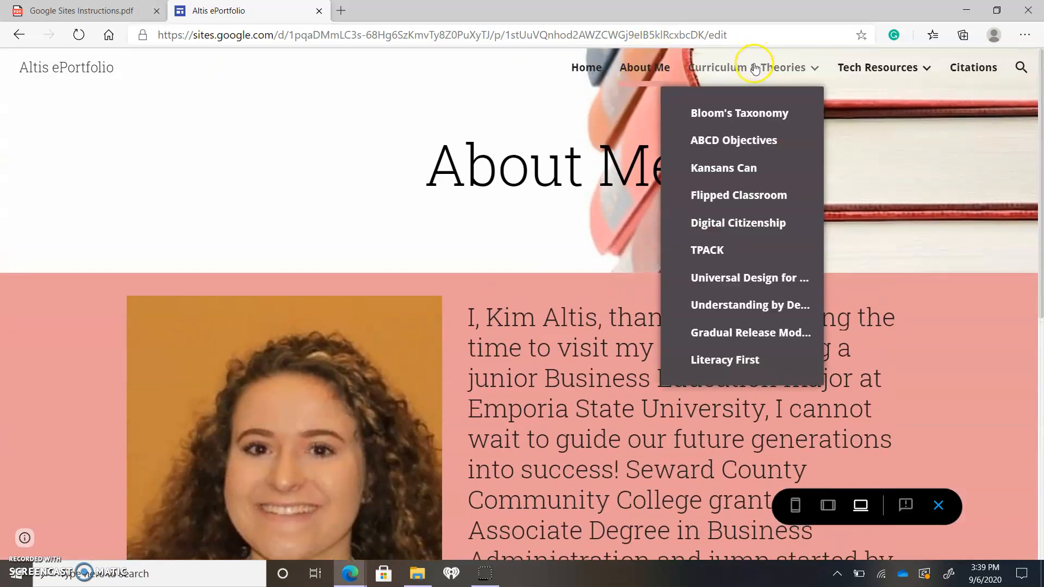
Visit the Curriculum & Theories page through the site navigation and review its list of topic links
{"action": "left_click", "coordinate": [754, 68]}
{"action": "scroll", "coordinate": [489, 359], "scroll_direction": "down", "scroll_amount": 5}
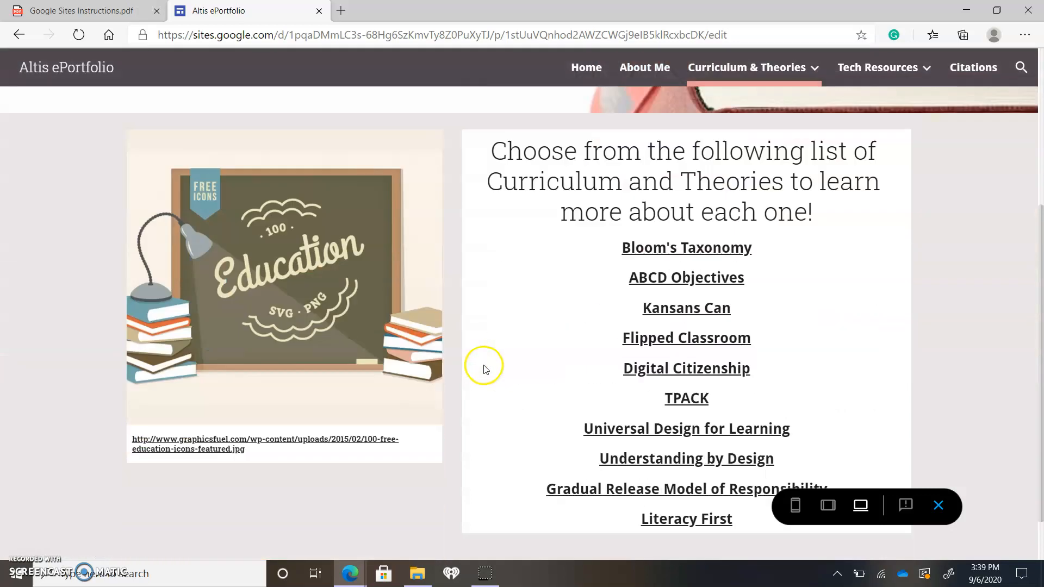
{"action": "scroll", "coordinate": [485, 369], "scroll_direction": "down", "scroll_amount": 1}
{"action": "scroll", "coordinate": [485, 370], "scroll_direction": "up", "scroll_amount": 2}
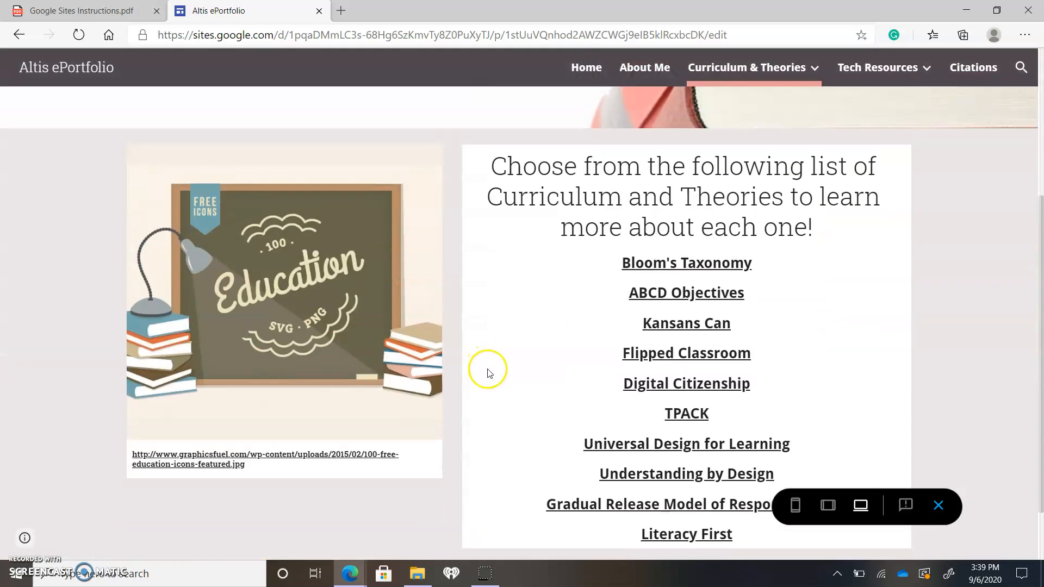
{"action": "scroll", "coordinate": [668, 326], "scroll_direction": "down", "scroll_amount": 1}
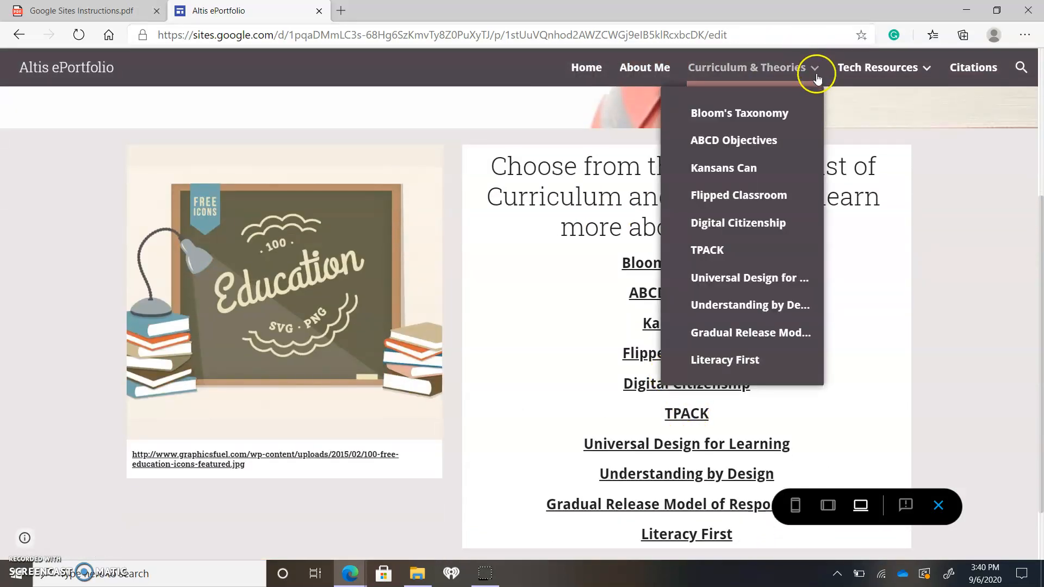
Visit the Digital Citizenship subpage under Curriculum & Theories and review its graphic and embedded resources
{"action": "left_click", "coordinate": [726, 225]}
{"action": "scroll", "coordinate": [511, 283], "scroll_direction": "down", "scroll_amount": 8}
{"action": "scroll", "coordinate": [488, 302], "scroll_direction": "down", "scroll_amount": 10}
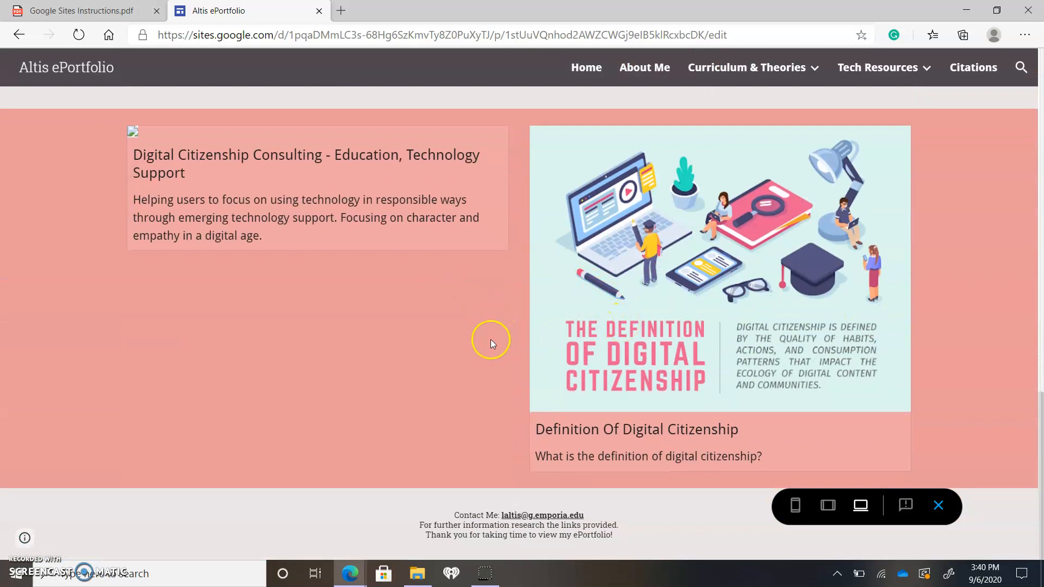
{"action": "scroll", "coordinate": [492, 337], "scroll_direction": "up", "scroll_amount": 8}
Visit the EdPuzzle subpage under Tech Resources and review its text, embedded lesson and video
{"action": "mouse_move", "coordinate": [879, 97]}
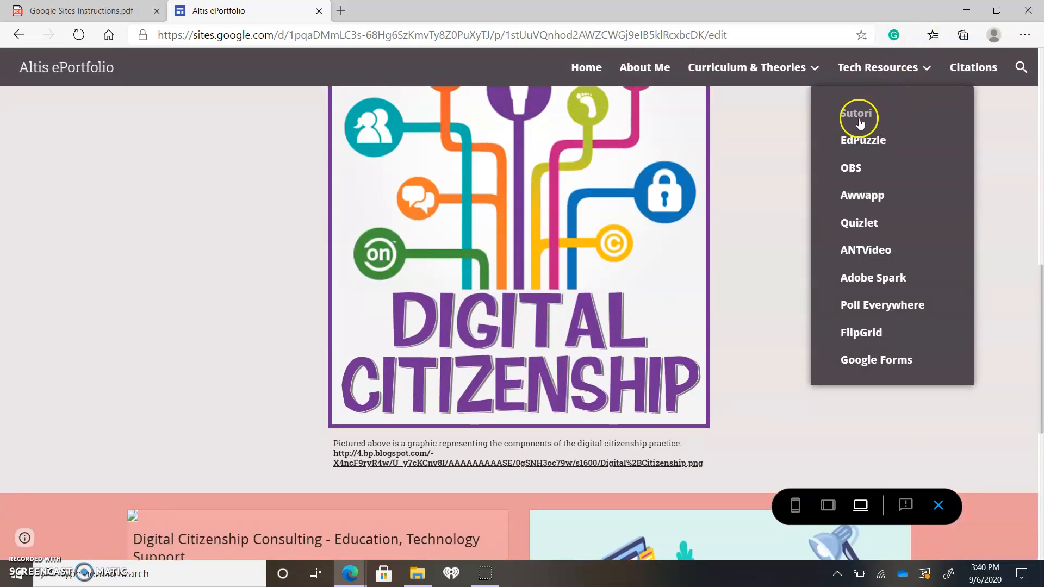
{"action": "left_click", "coordinate": [866, 139]}
{"action": "scroll", "coordinate": [408, 303], "scroll_direction": "down", "scroll_amount": 5}
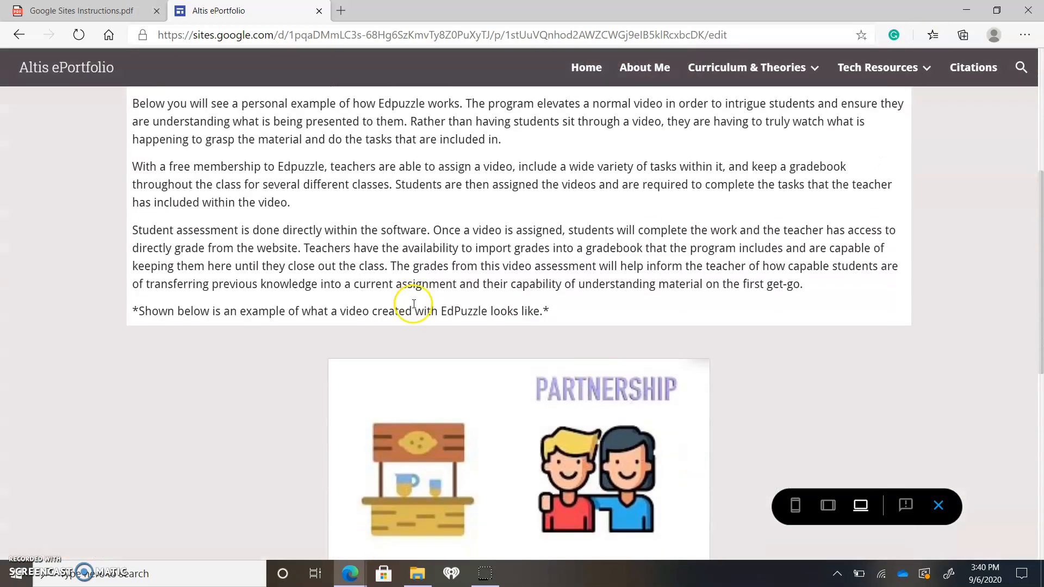
{"action": "scroll", "coordinate": [411, 307], "scroll_direction": "down", "scroll_amount": 9}
{"action": "scroll", "coordinate": [559, 353], "scroll_direction": "up", "scroll_amount": 1}
{"action": "scroll", "coordinate": [571, 414], "scroll_direction": "down", "scroll_amount": 1}
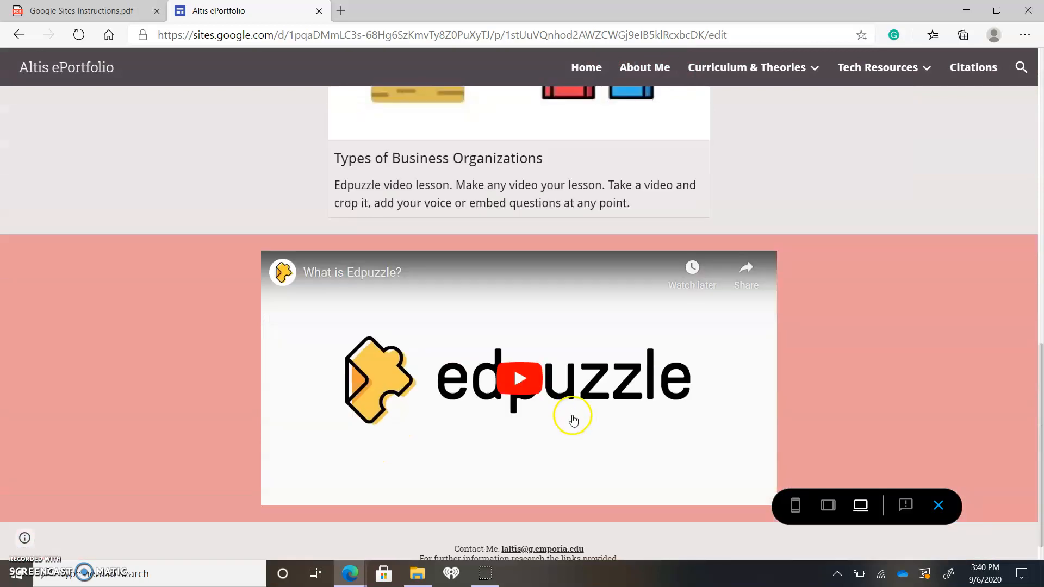
{"action": "scroll", "coordinate": [565, 402], "scroll_direction": "down", "scroll_amount": 1}
{"action": "scroll", "coordinate": [727, 235], "scroll_direction": "up", "scroll_amount": 15}
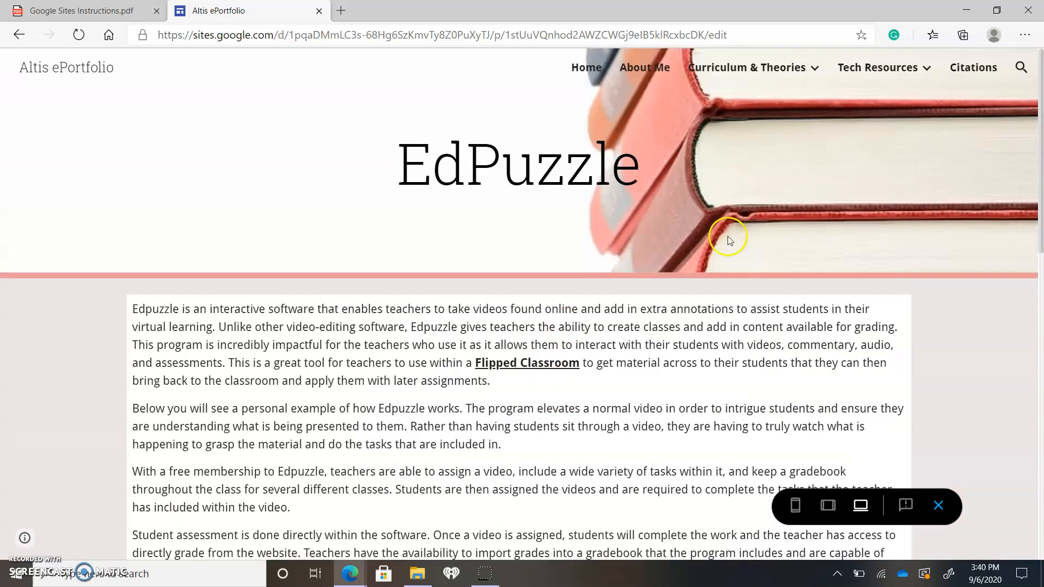
Visit the Citations page and review its list of linked references
{"action": "left_click", "coordinate": [966, 70]}
{"action": "scroll", "coordinate": [547, 315], "scroll_direction": "down", "scroll_amount": 8}
{"action": "scroll", "coordinate": [542, 325], "scroll_direction": "down", "scroll_amount": 8}
{"action": "scroll", "coordinate": [540, 319], "scroll_direction": "up", "scroll_amount": 20}
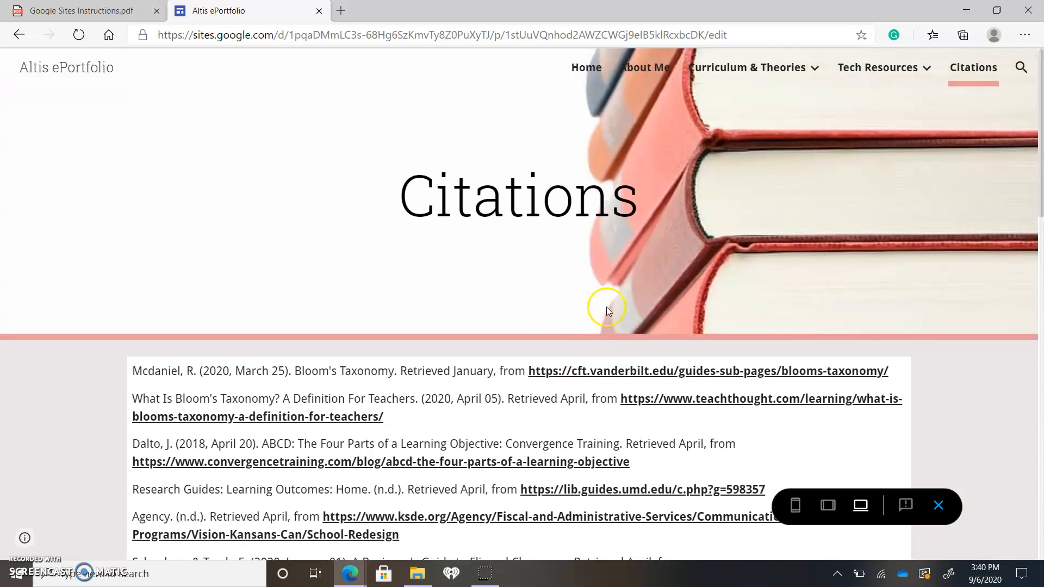
{"action": "left_click", "coordinate": [1021, 69]}
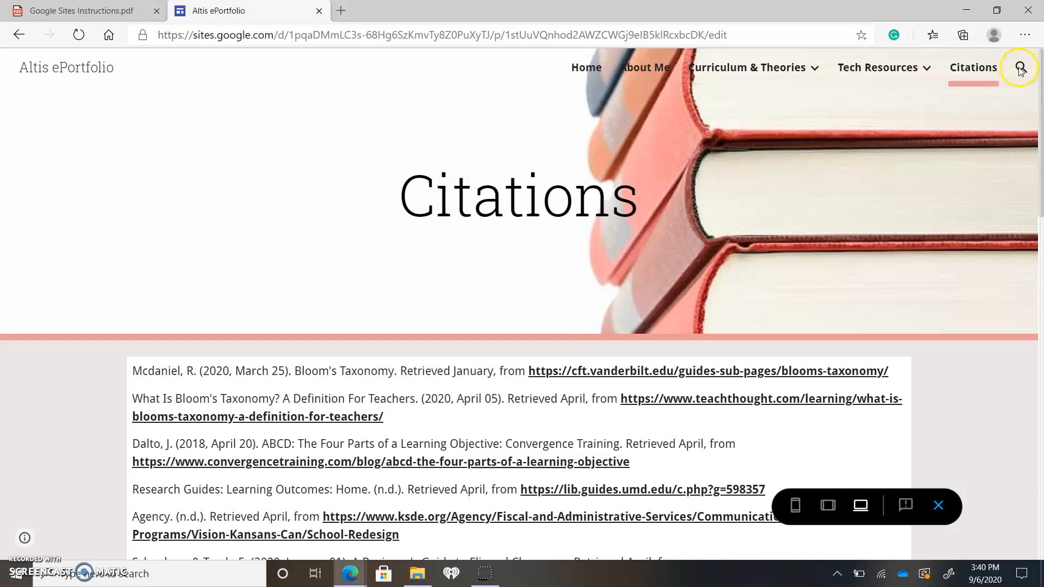
{"action": "scroll", "coordinate": [524, 327], "scroll_direction": "down", "scroll_amount": 15}
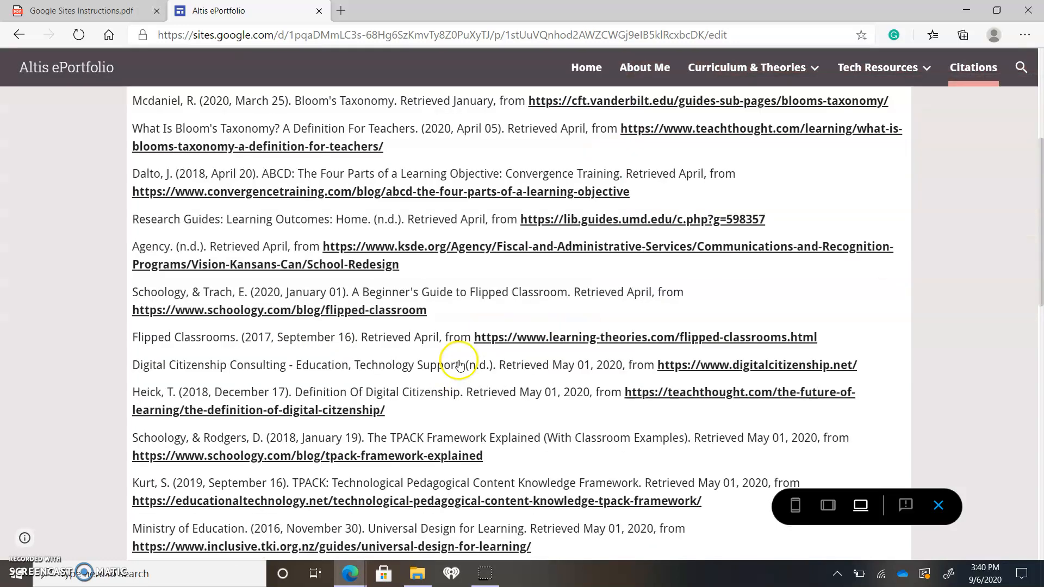
Preview the ePortfolio at phone size, visit Curriculum & Theories through the collapsed navigation, and exit the preview
{"action": "left_click", "coordinate": [794, 505]}
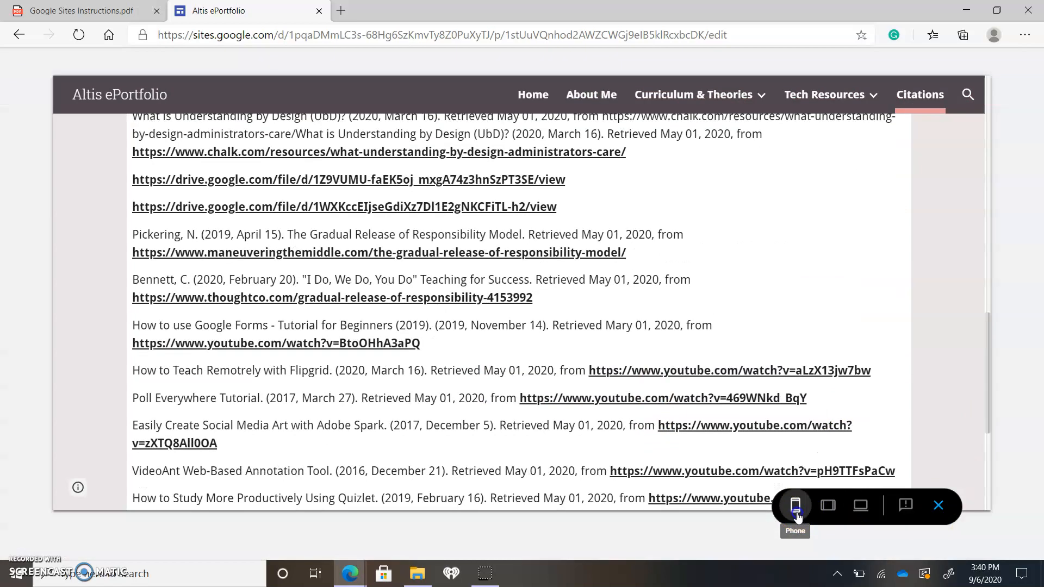
{"action": "scroll", "coordinate": [520, 340], "scroll_direction": "up", "scroll_amount": 10}
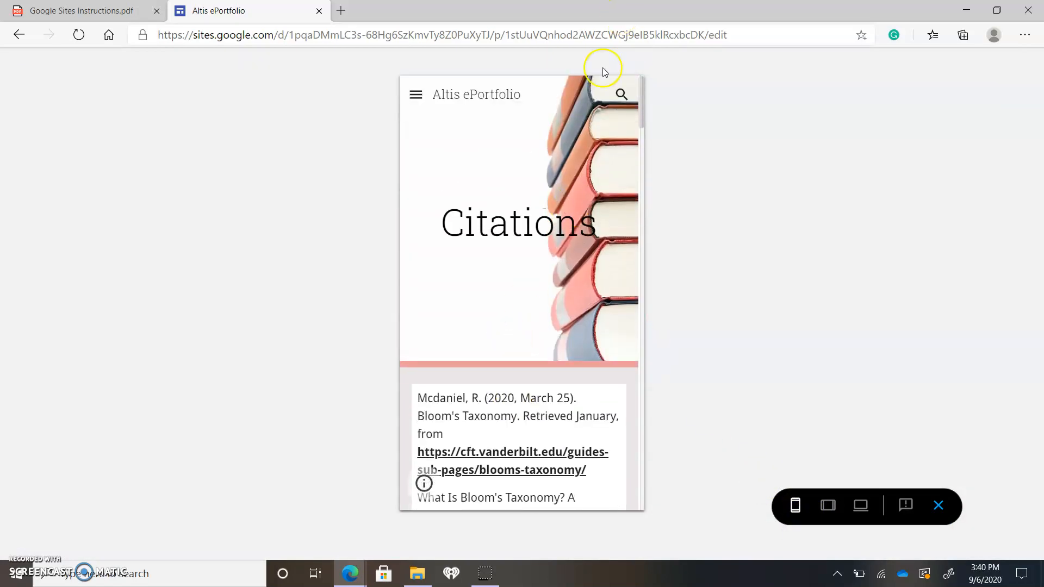
{"action": "left_click", "coordinate": [408, 98]}
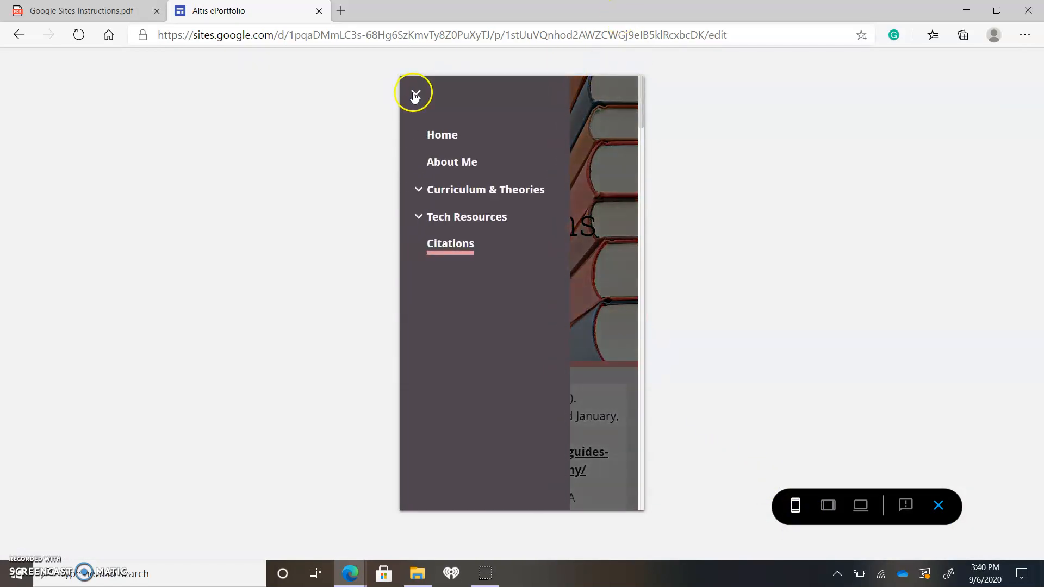
{"action": "left_click", "coordinate": [508, 190]}
{"action": "scroll", "coordinate": [489, 235], "scroll_direction": "down", "scroll_amount": 10}
{"action": "scroll", "coordinate": [507, 237], "scroll_direction": "up", "scroll_amount": 10}
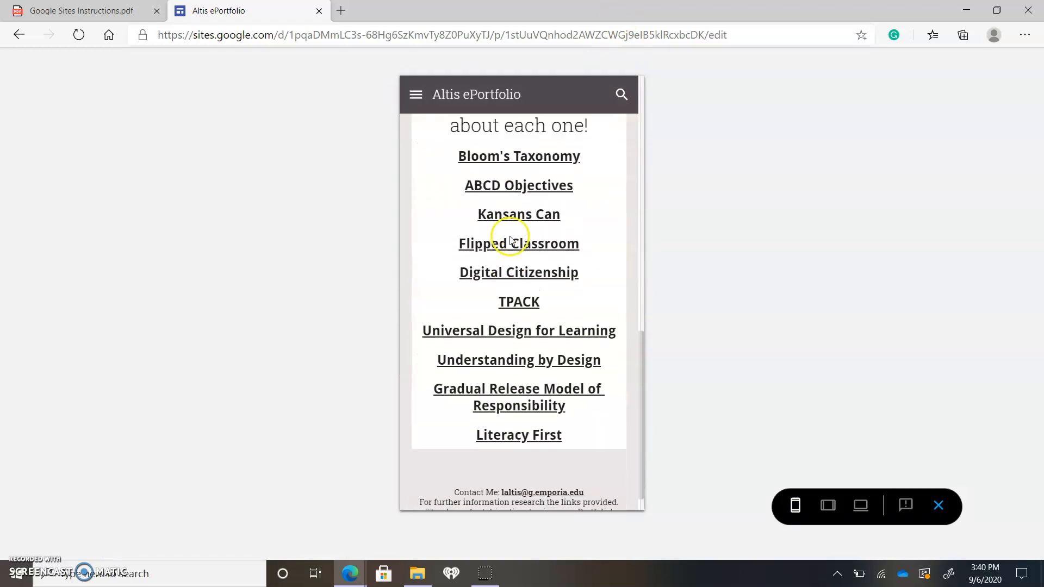
{"action": "left_click", "coordinate": [941, 506]}
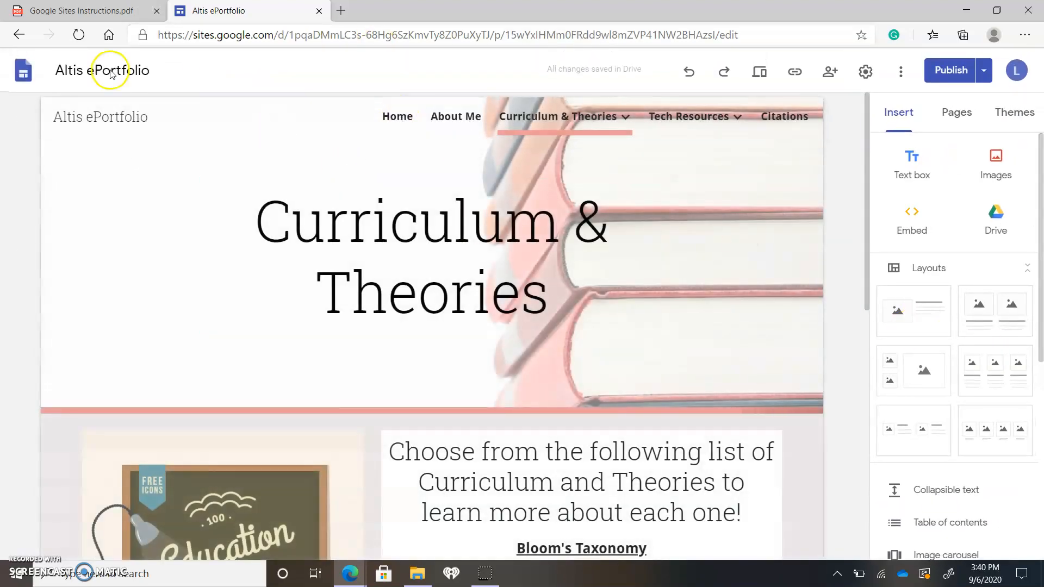
Reopen the Website Example site from the Sites start page and review the elements available for insertion
{"action": "left_click", "coordinate": [23, 70]}
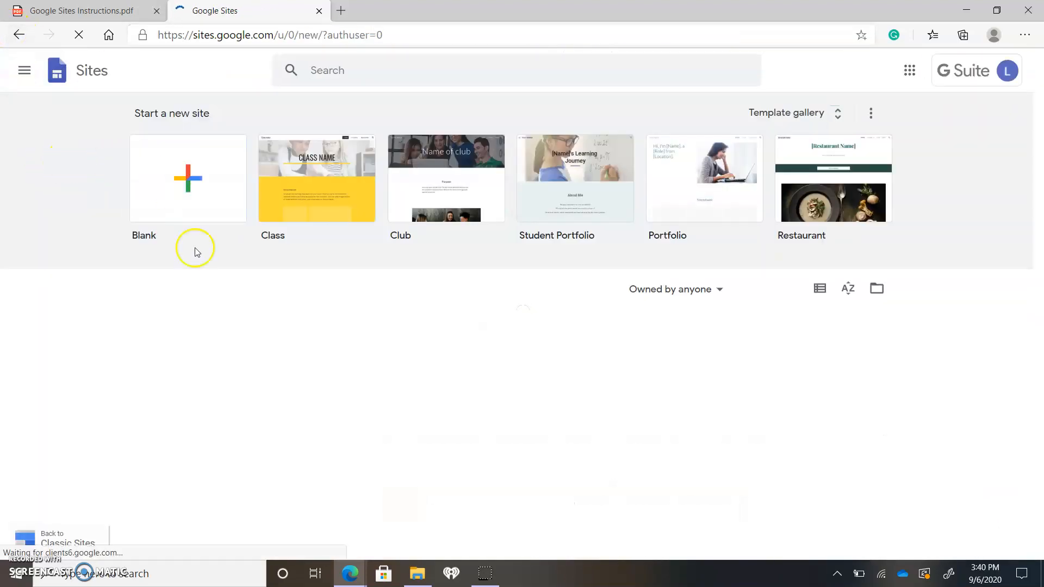
{"action": "left_click", "coordinate": [341, 378]}
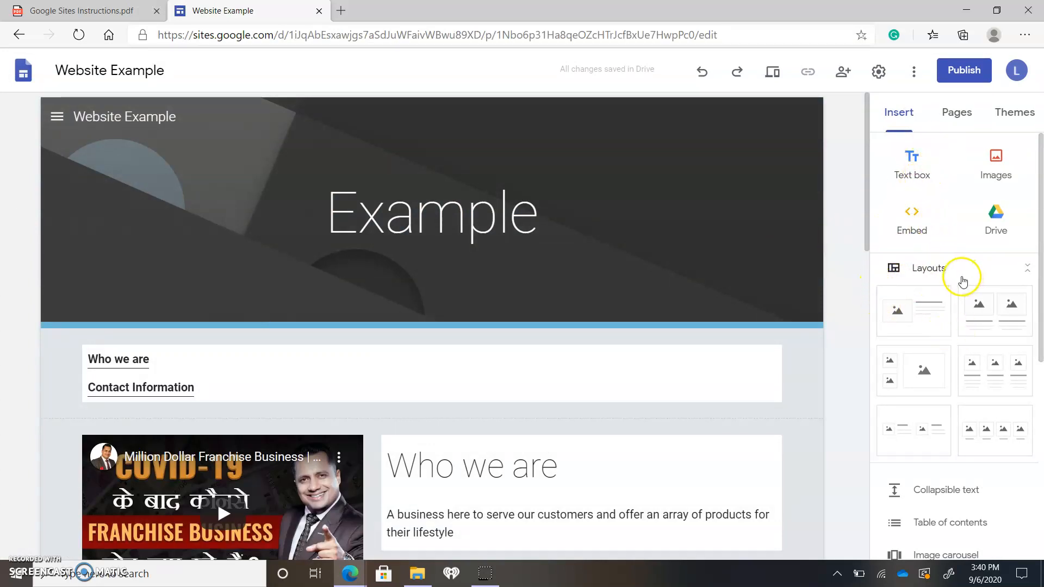
{"action": "scroll", "coordinate": [962, 280], "scroll_direction": "down", "scroll_amount": 7}
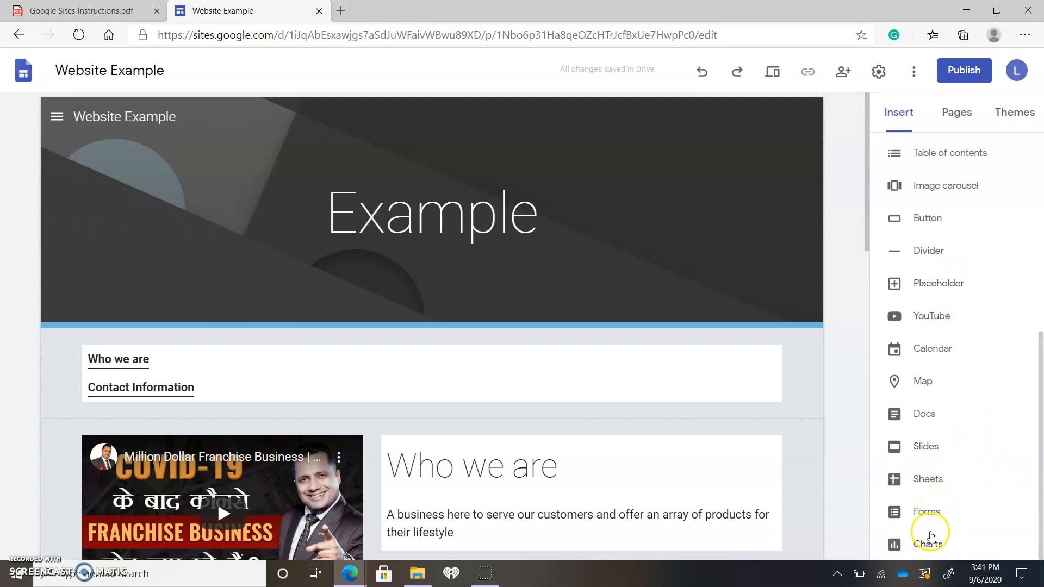
{"action": "scroll", "coordinate": [952, 380], "scroll_direction": "up", "scroll_amount": 7}
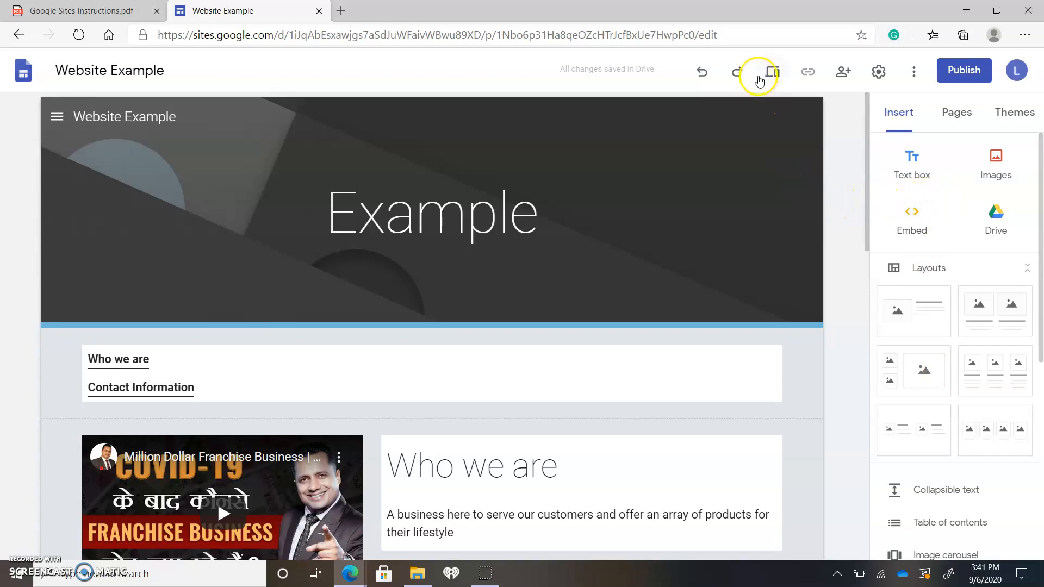
Inspect the site's sharing options, settings and additional site actions, closing each one again
{"action": "left_click", "coordinate": [841, 73]}
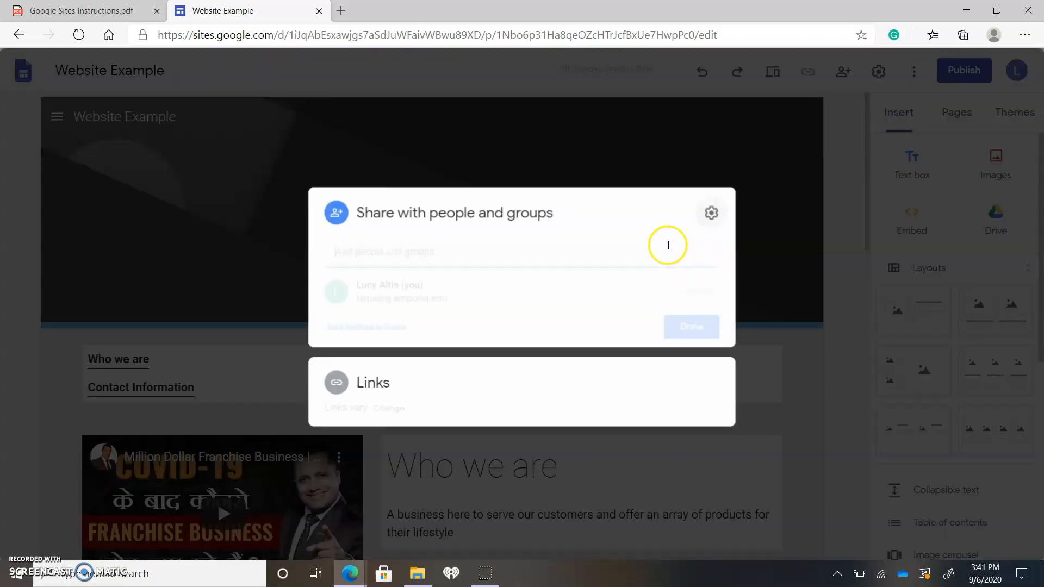
{"action": "left_click", "coordinate": [704, 334]}
{"action": "left_click", "coordinate": [874, 72]}
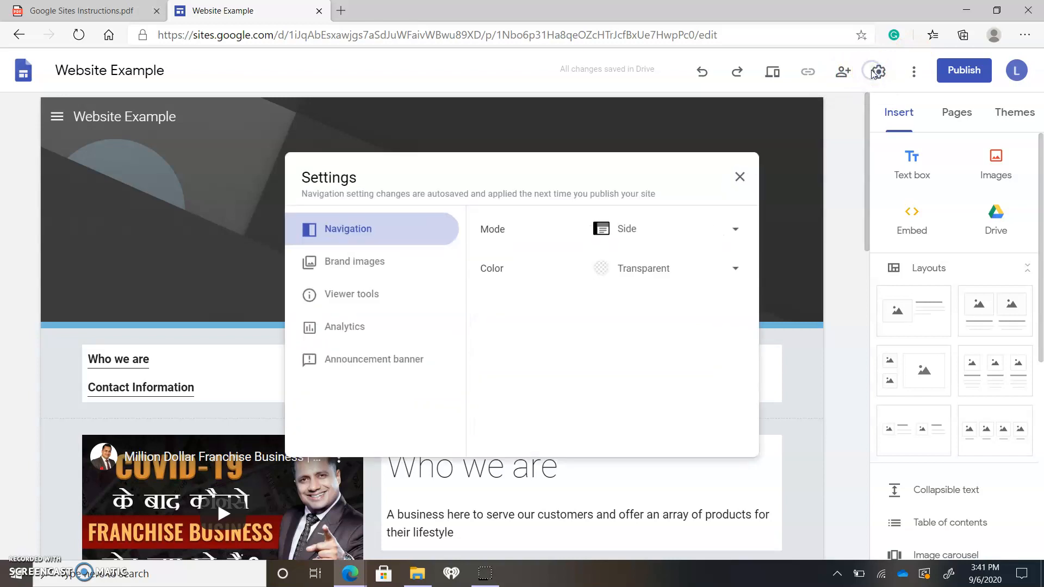
{"action": "left_click", "coordinate": [740, 177]}
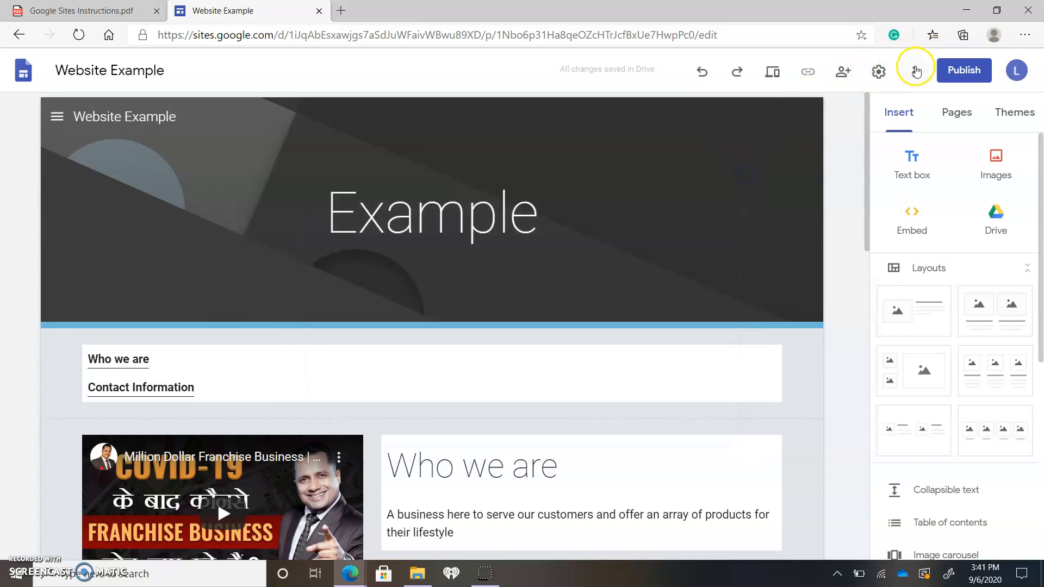
{"action": "left_click", "coordinate": [914, 71]}
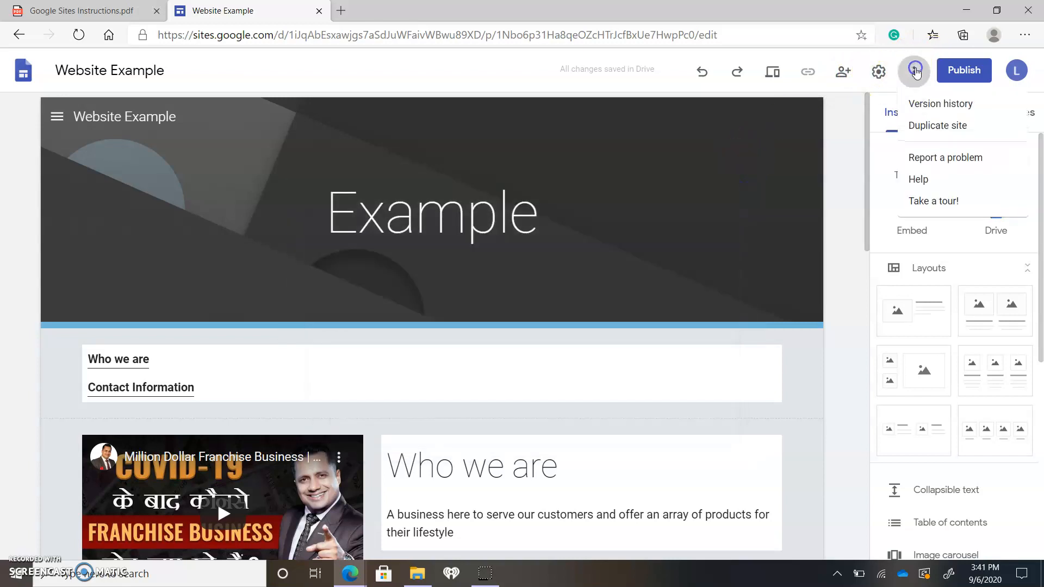
{"action": "left_click", "coordinate": [841, 158]}
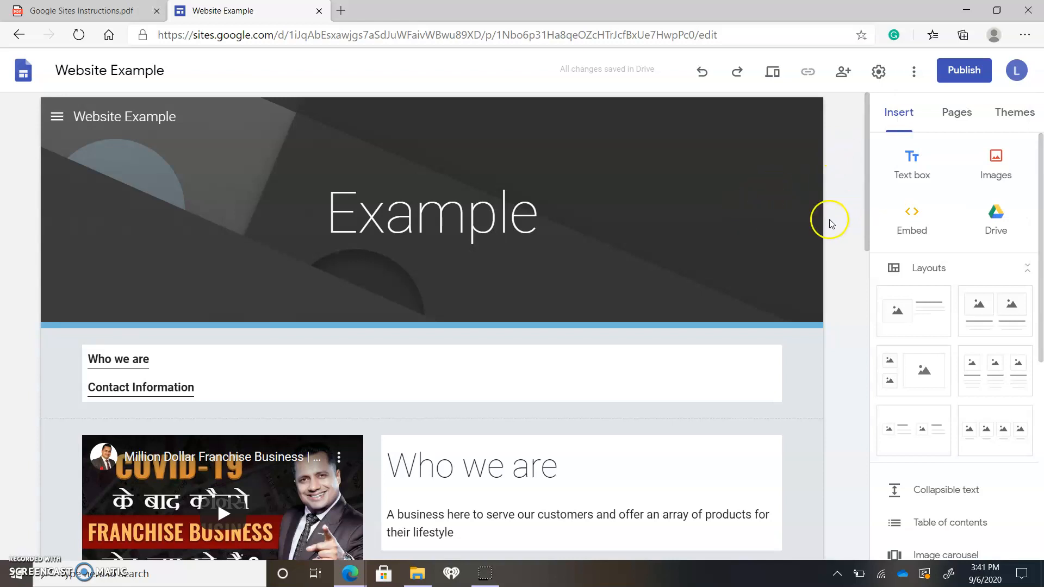
Switch to the Google Sites Instructions PDF and go to the Resources slide on page 4
{"action": "left_click", "coordinate": [95, 7]}
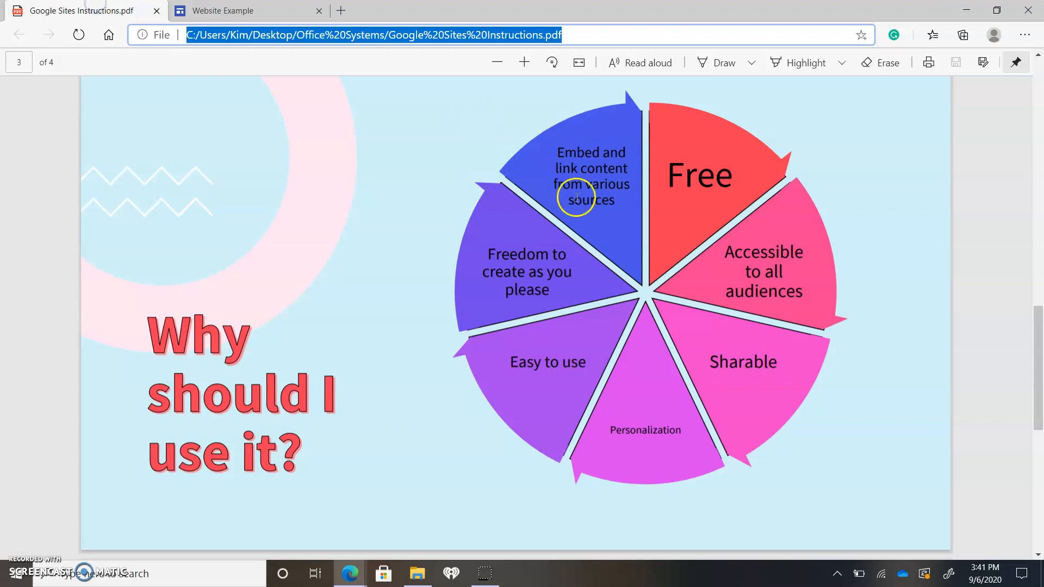
{"action": "scroll", "coordinate": [445, 291], "scroll_direction": "down", "scroll_amount": 10}
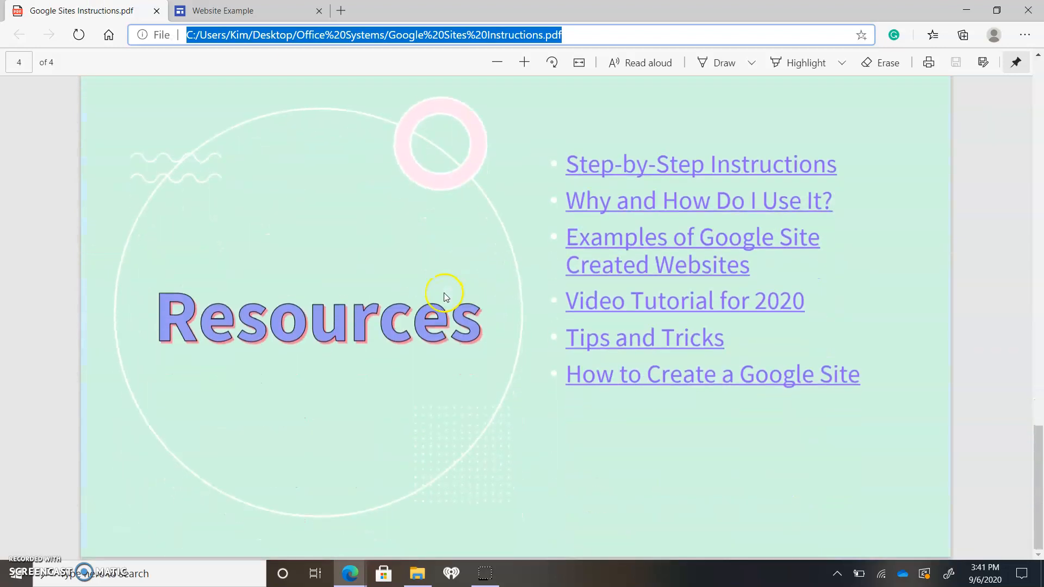